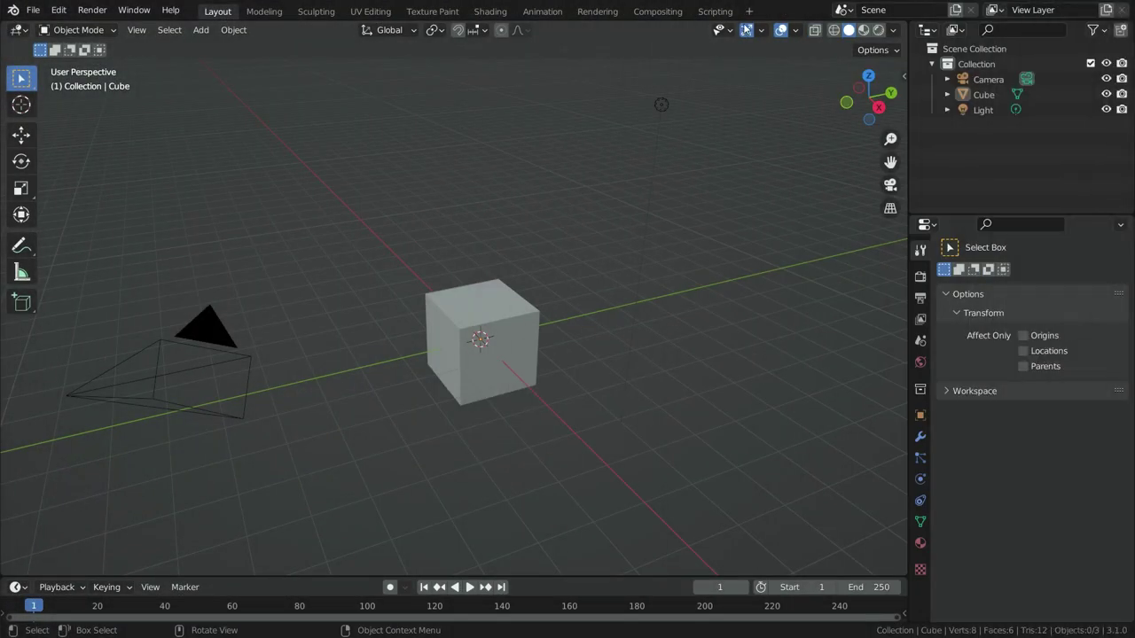
Step: Add the VFX Motion Tracking workspace and enlarge the clip editor over the dopesheet and 3D view above it
{"action": "left_click", "coordinate": [748, 11]}
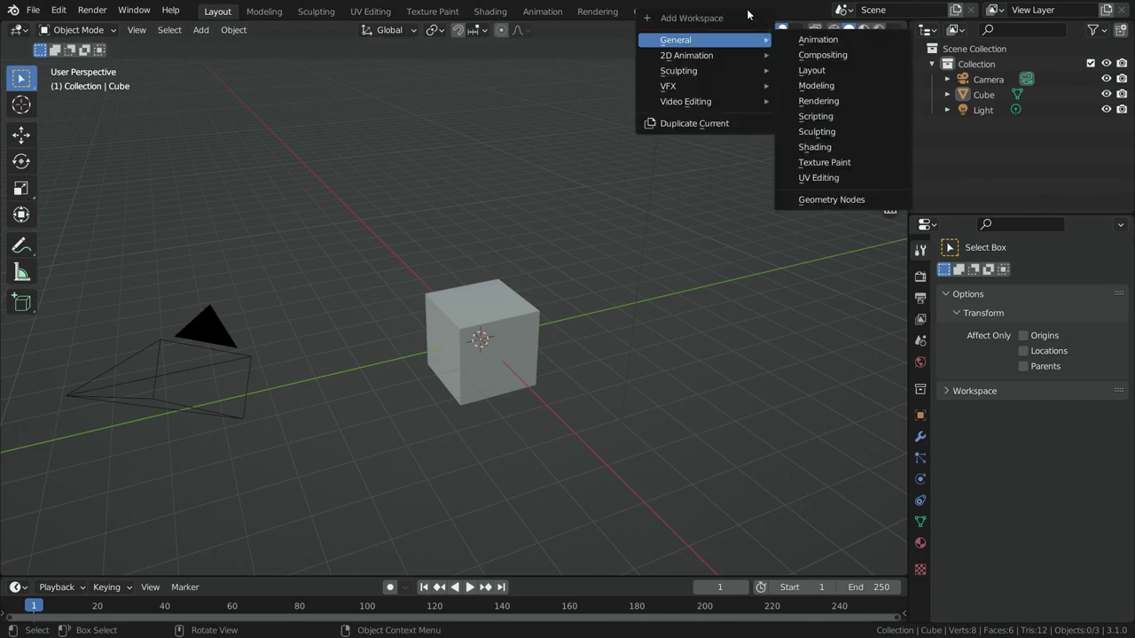
{"action": "mouse_move", "coordinate": [709, 88]}
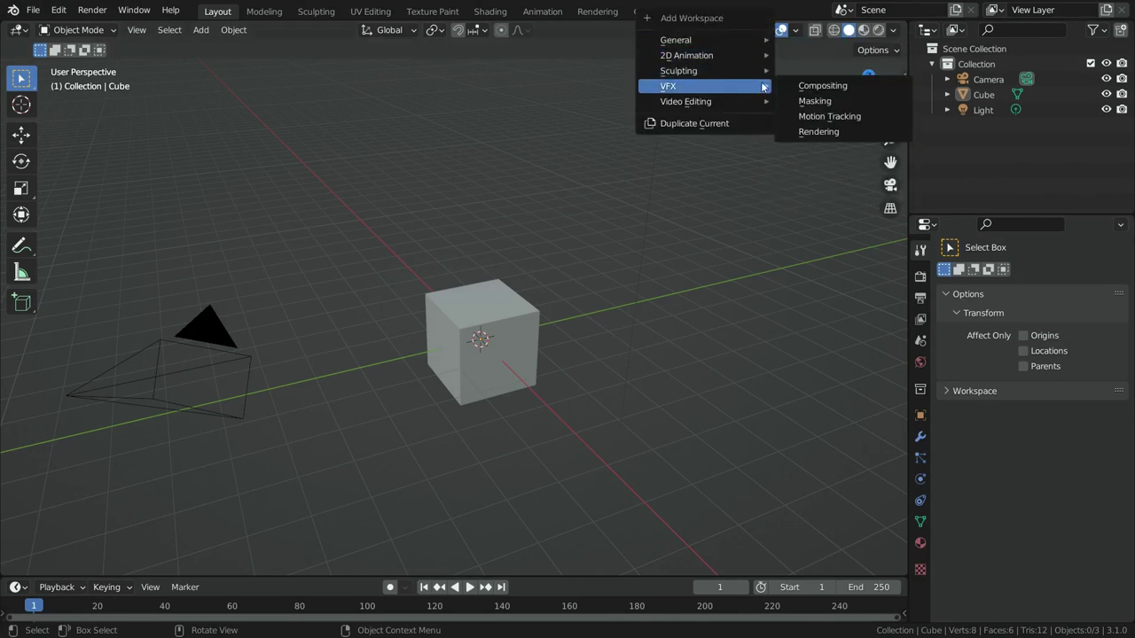
{"action": "left_click", "coordinate": [829, 116]}
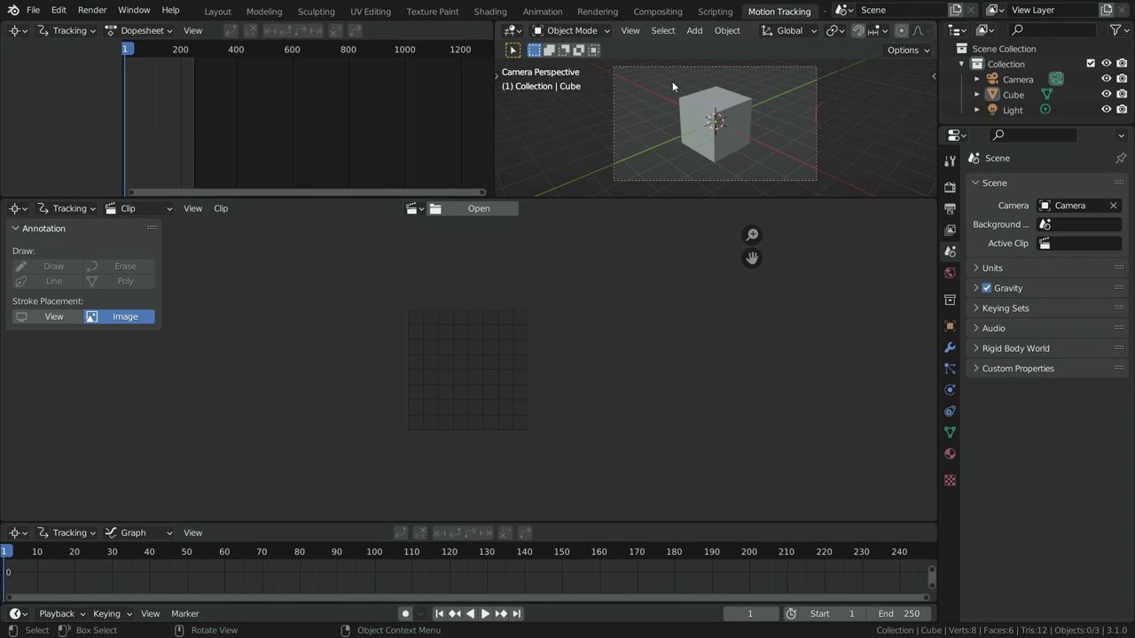
{"action": "left_click_drag", "start_coordinate": [498, 24], "coordinate": [508, 86]}
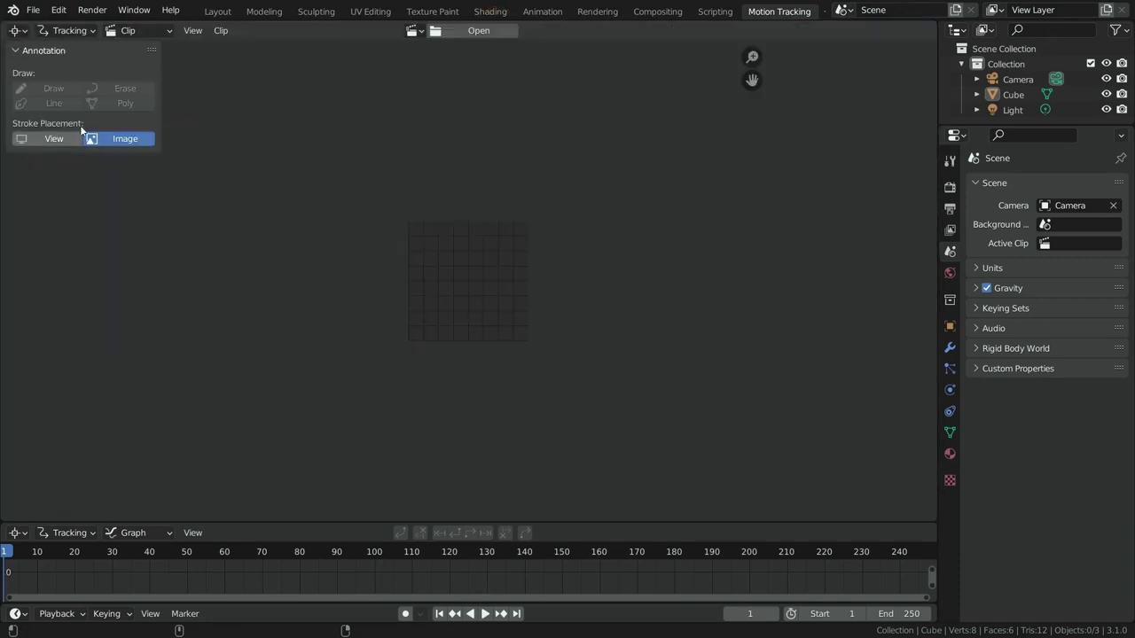
Step: Open the clip pexels-rodnae-productions-8580866.mp4 from the Downloads folder in the clip editor
{"action": "left_click", "coordinate": [478, 31]}
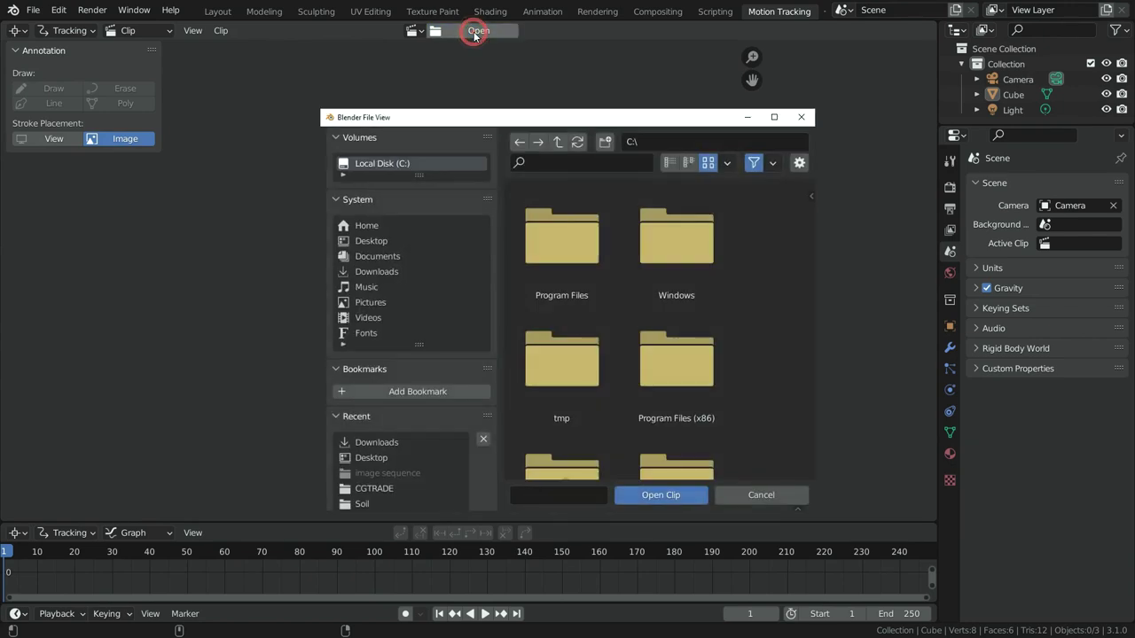
{"action": "left_click", "coordinate": [394, 268]}
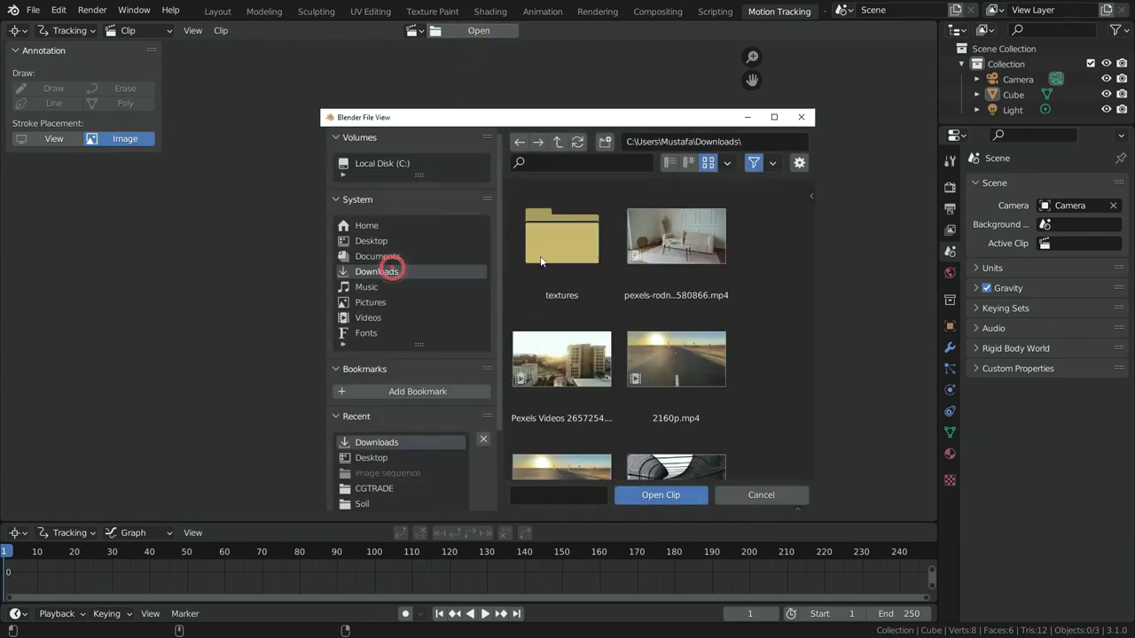
{"action": "left_click", "coordinate": [673, 240]}
{"action": "left_click", "coordinate": [661, 495]}
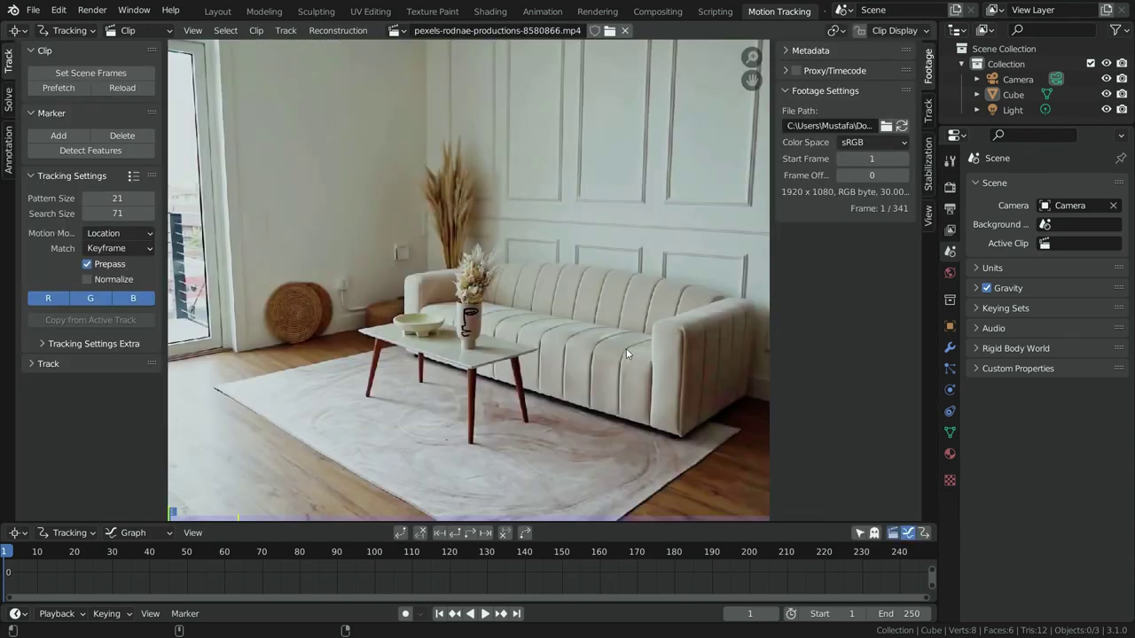
{"action": "scroll", "coordinate": [471, 285], "scroll_direction": "down", "scroll_amount": 4}
{"action": "scroll", "coordinate": [505, 282], "scroll_direction": "up", "scroll_amount": 1}
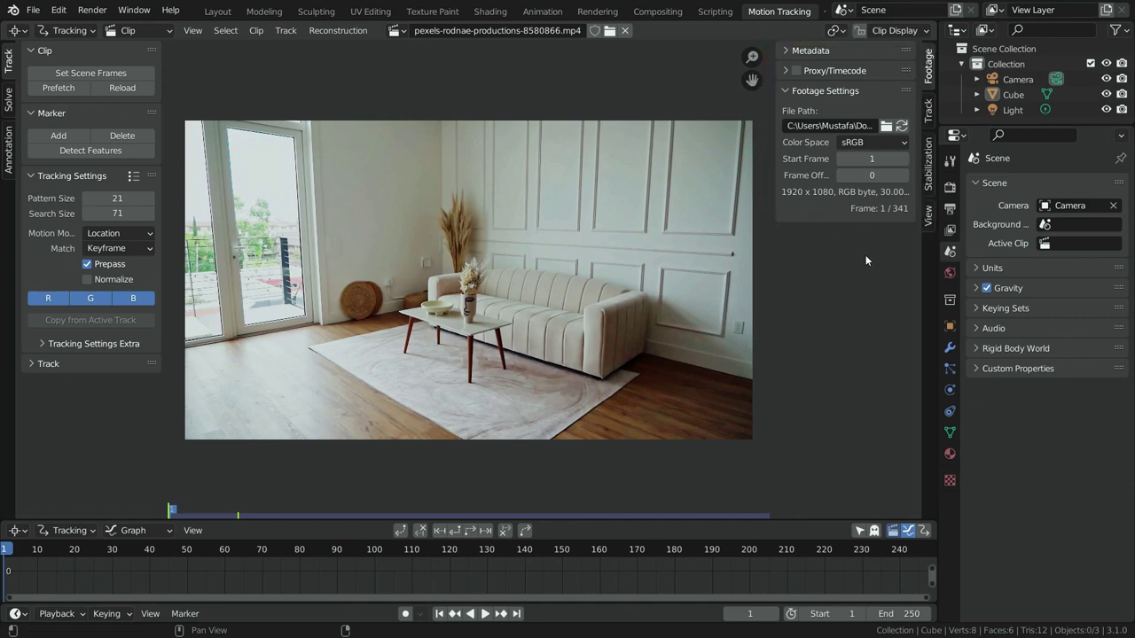
{"action": "key", "text": "n"}
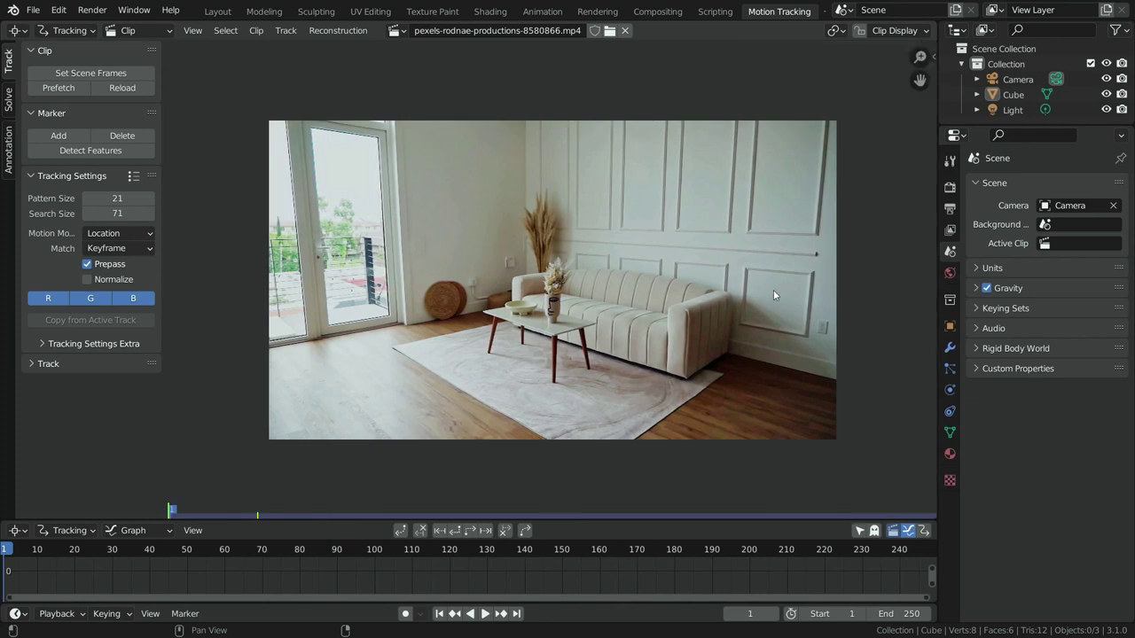
{"action": "key", "text": "n"}
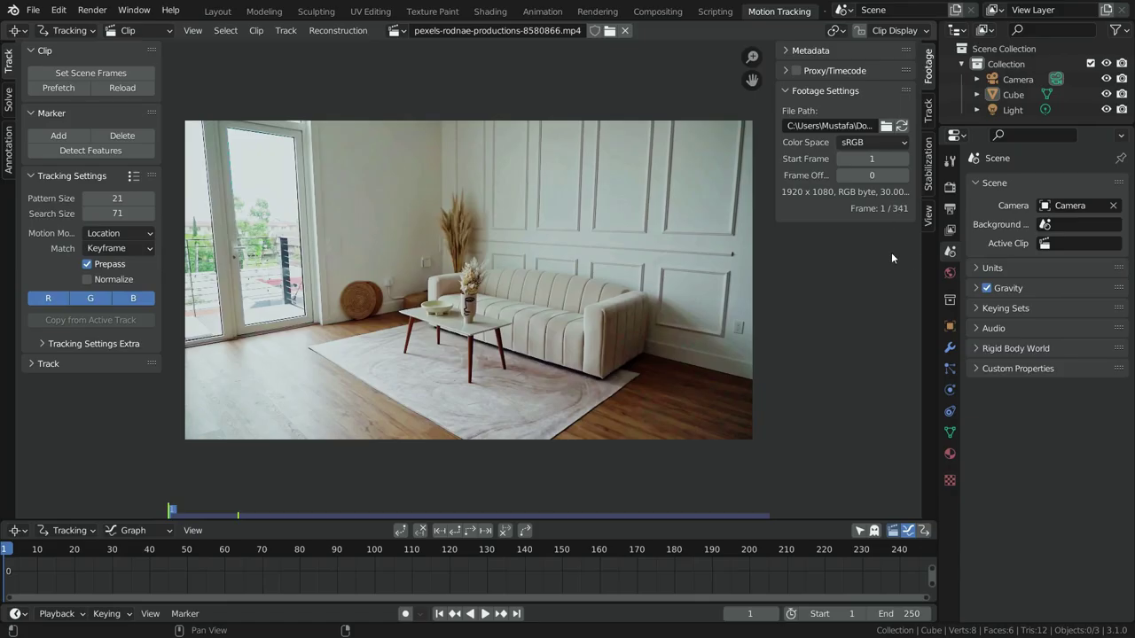
Step: Set the scene's output frame rate to 30 fps
{"action": "left_click", "coordinate": [950, 210]}
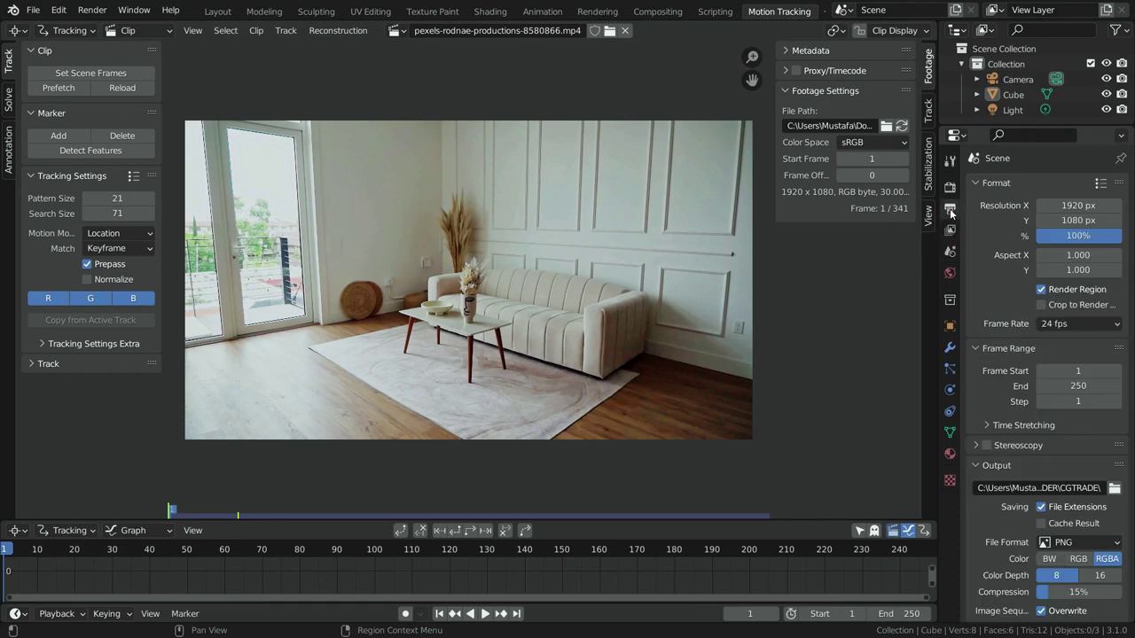
{"action": "left_click", "coordinate": [1068, 325]}
{"action": "left_click", "coordinate": [1080, 399]}
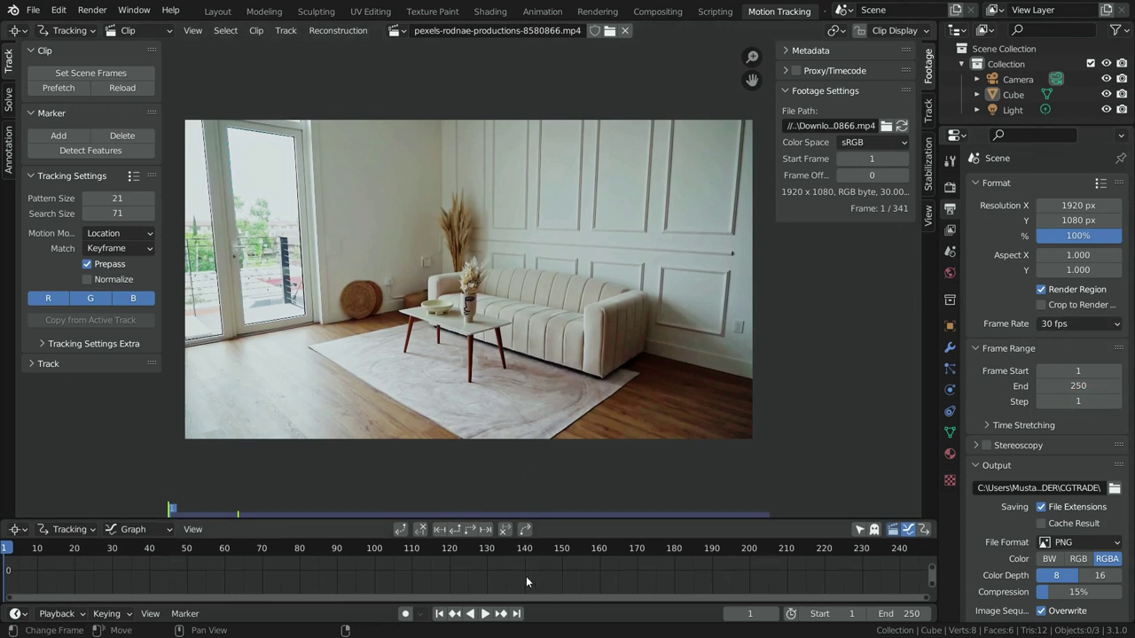
Step: Match the scene's frame range to the loaded clip, ending at frame 341
{"action": "scroll", "coordinate": [526, 576], "scroll_direction": "down", "scroll_amount": 3}
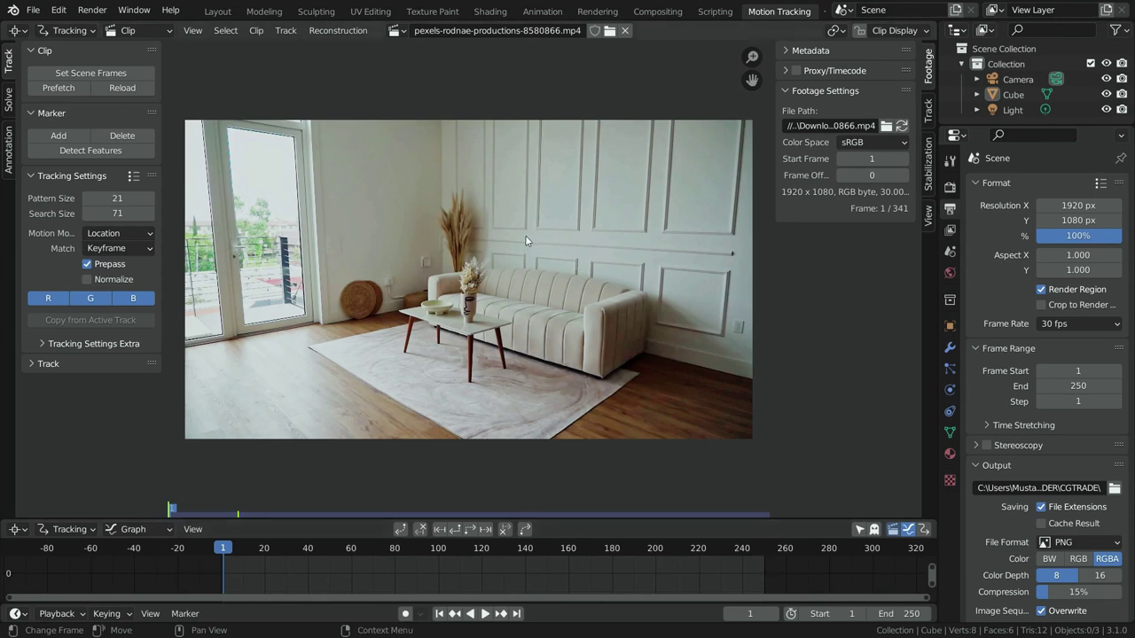
{"action": "left_click", "coordinate": [108, 71]}
{"action": "scroll", "coordinate": [371, 570], "scroll_direction": "down", "scroll_amount": 4}
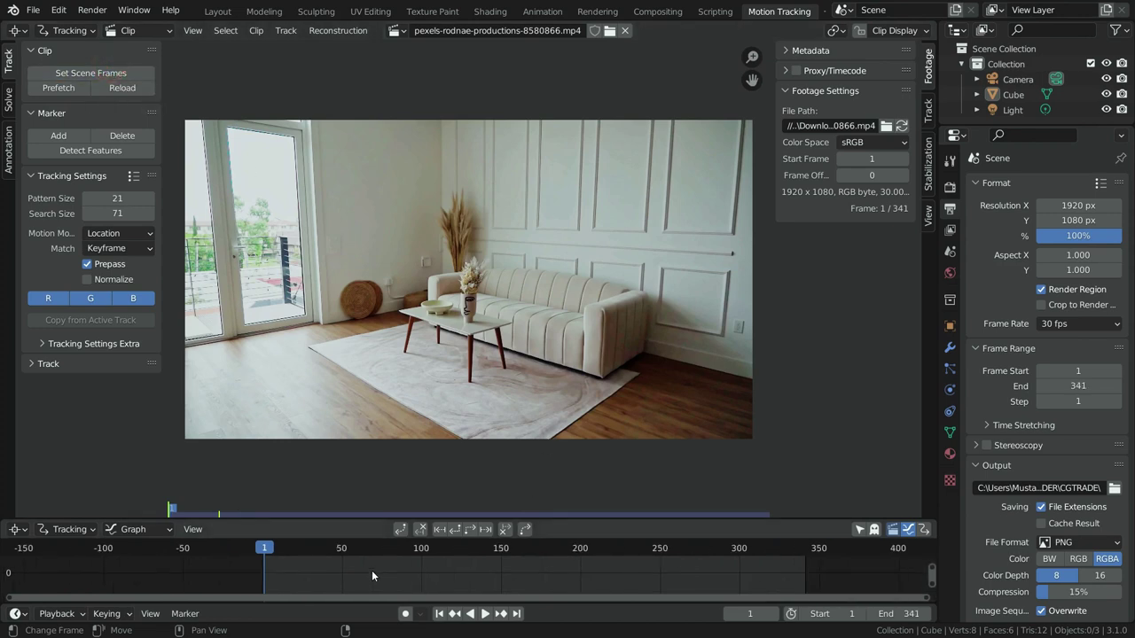
{"action": "scroll", "coordinate": [687, 565], "scroll_direction": "up", "scroll_amount": 5}
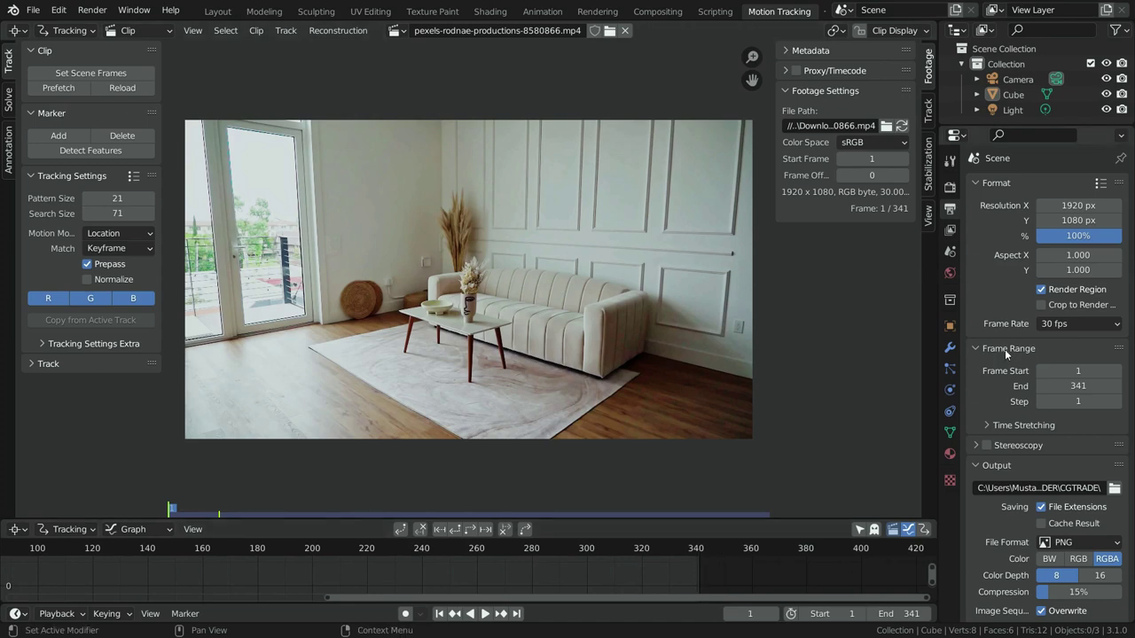
{"action": "scroll", "coordinate": [997, 319], "scroll_direction": "down", "scroll_amount": 2}
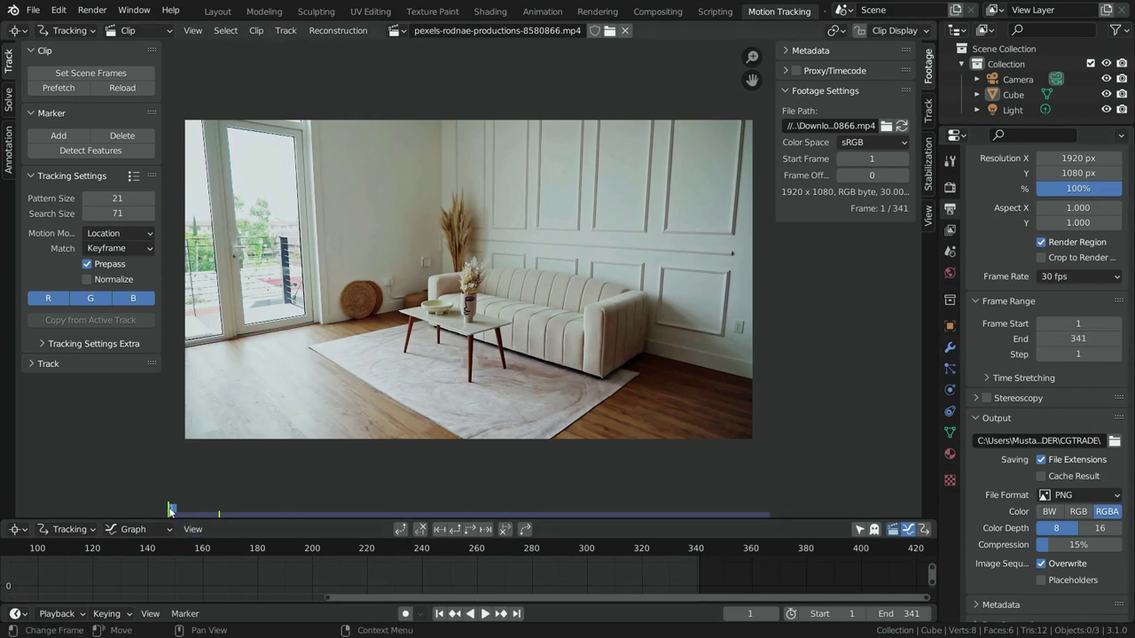
Step: Scrub through the clip and prefetch all its frames into the cache
{"action": "left_click_drag", "start_coordinate": [165, 499], "coordinate": [730, 507]}
{"action": "left_click_drag", "start_coordinate": [652, 507], "coordinate": [165, 568]}
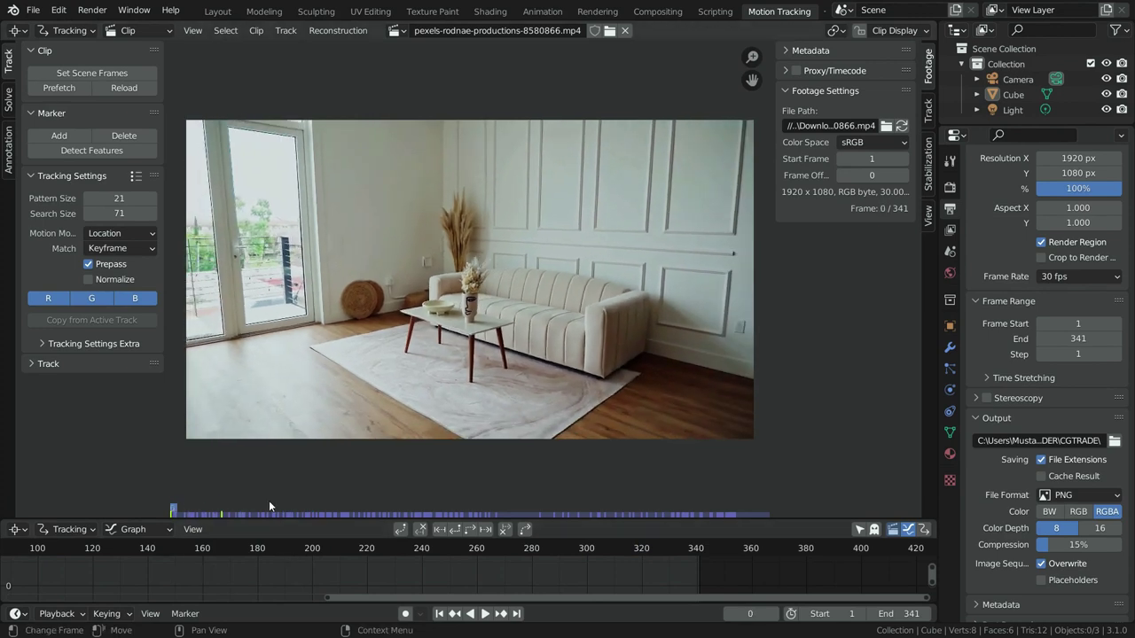
{"action": "left_click", "coordinate": [62, 88]}
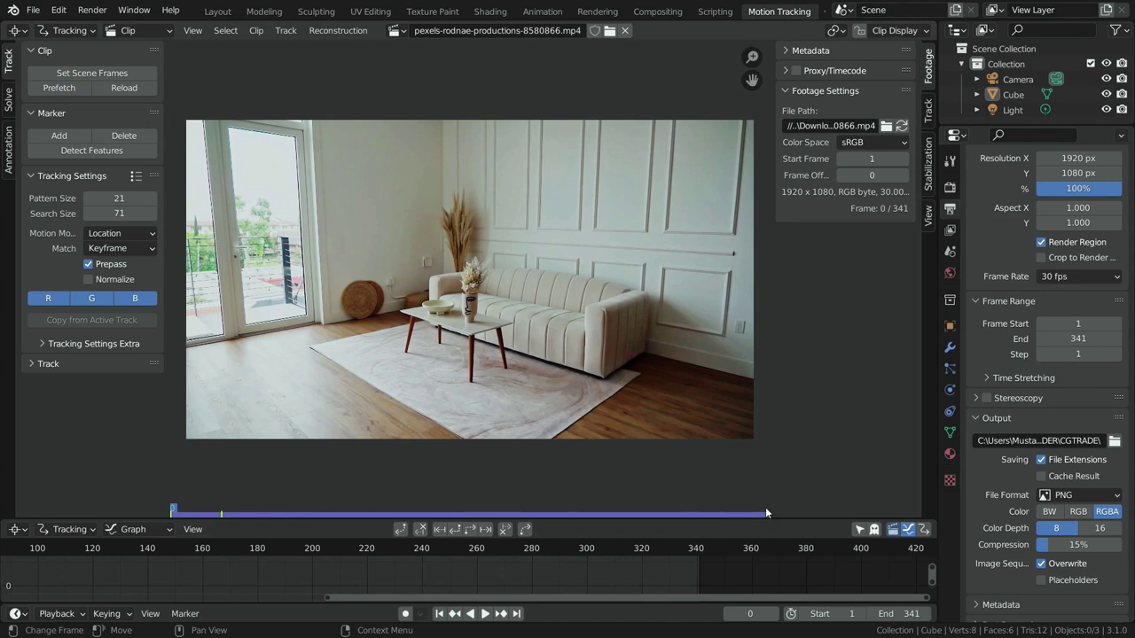
Step: Play back the cached clip to check the footage, stop it, and return to frame 1
{"action": "left_click", "coordinate": [483, 613]}
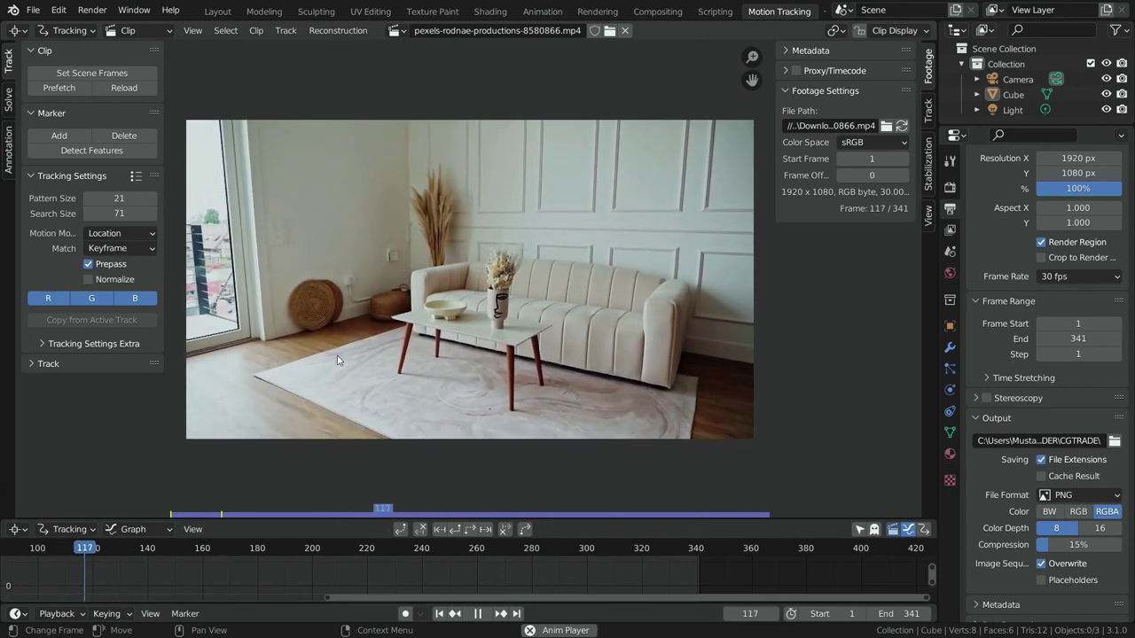
{"action": "left_click", "coordinate": [477, 614]}
{"action": "left_click", "coordinate": [439, 613]}
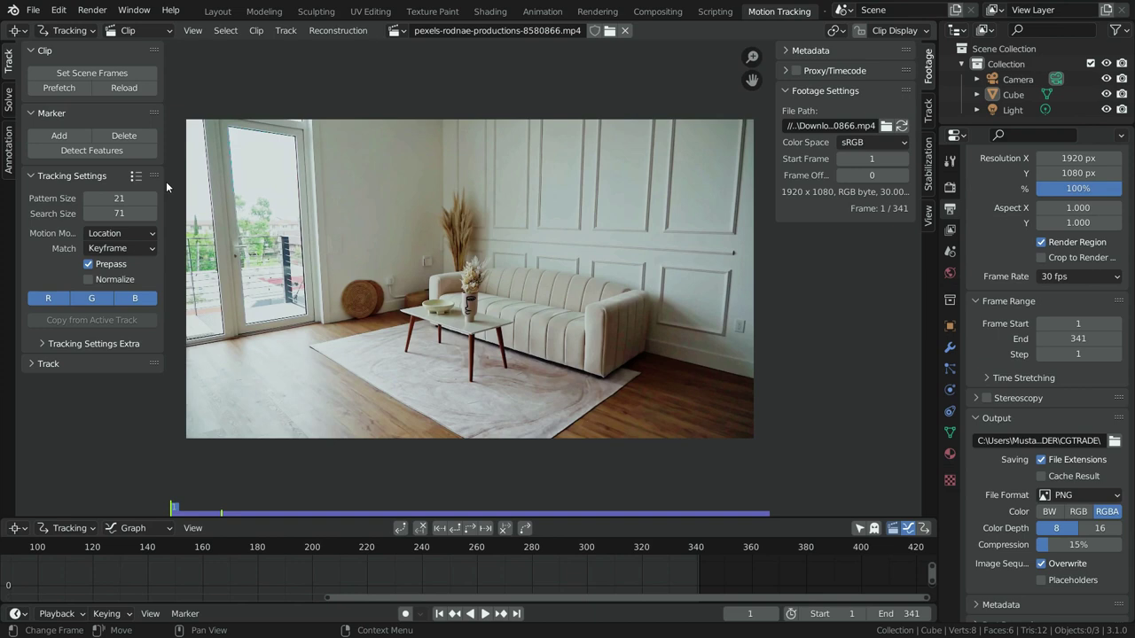
Step: Set the default tracking motion model to Perspective and enable Normalize, widening the tracking settings area for readability
{"action": "left_click_drag", "start_coordinate": [166, 182], "coordinate": [197, 195]}
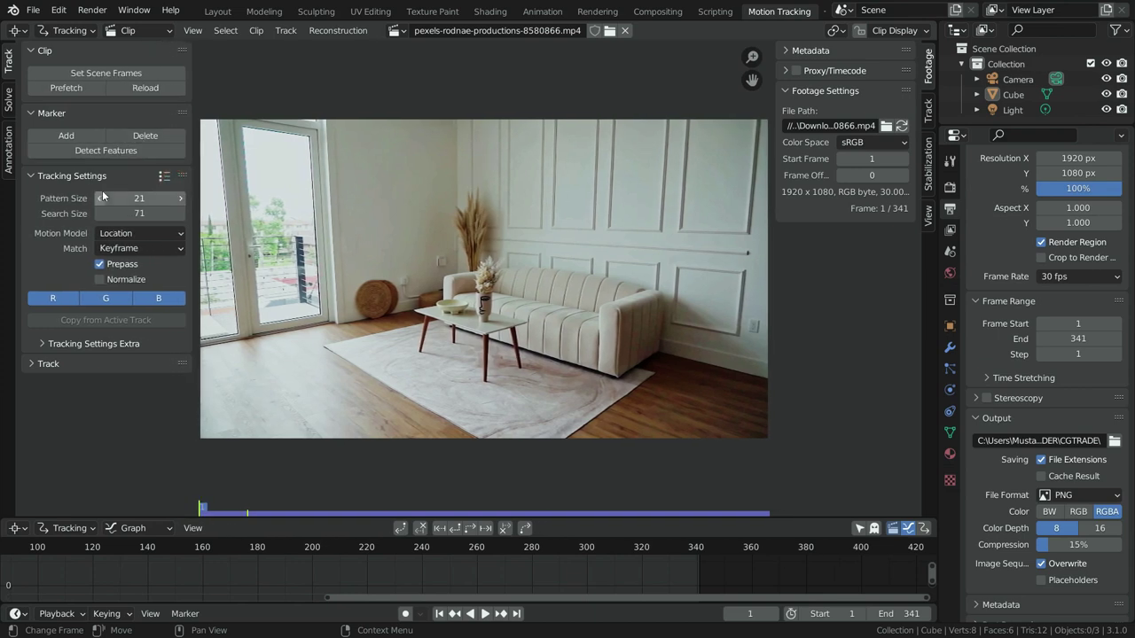
{"action": "left_click", "coordinate": [141, 233]}
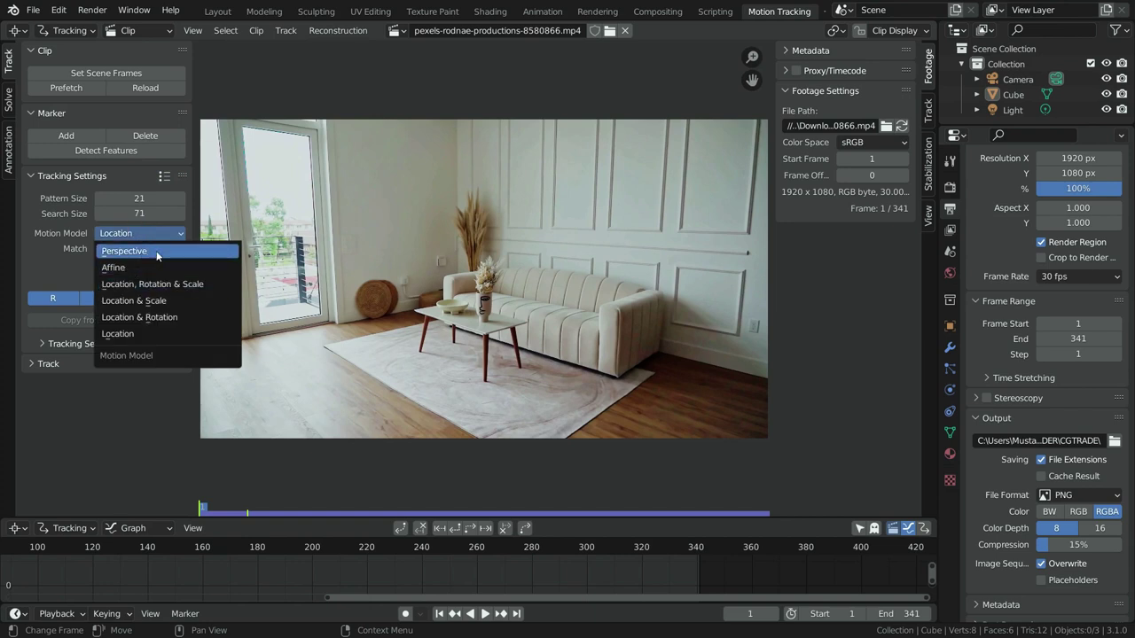
{"action": "left_click", "coordinate": [168, 251]}
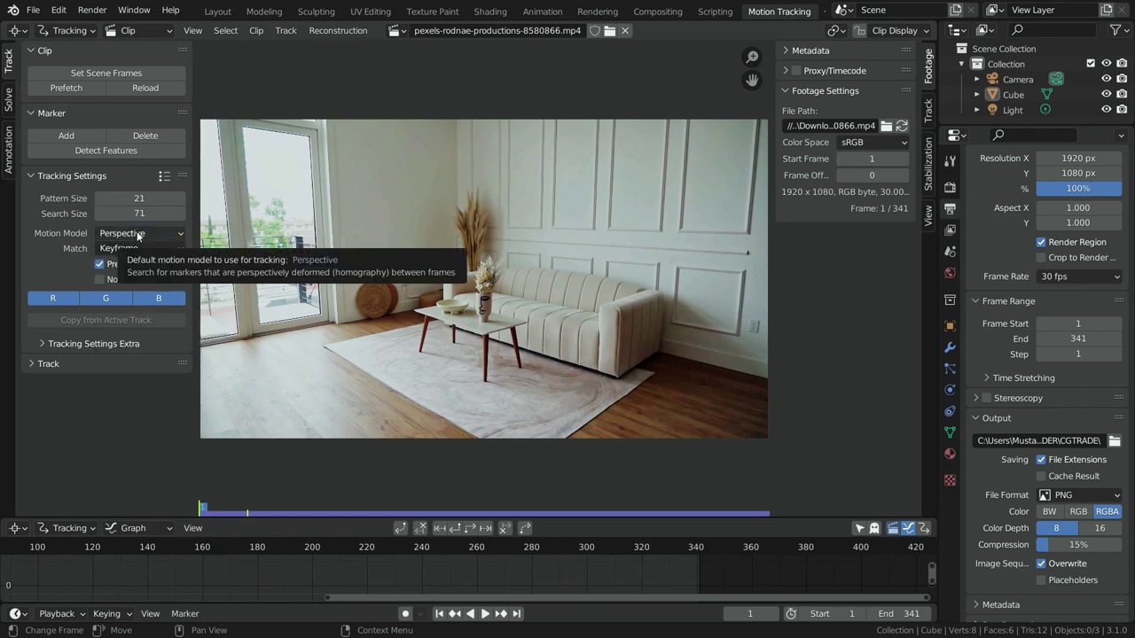
{"action": "left_click", "coordinate": [96, 280]}
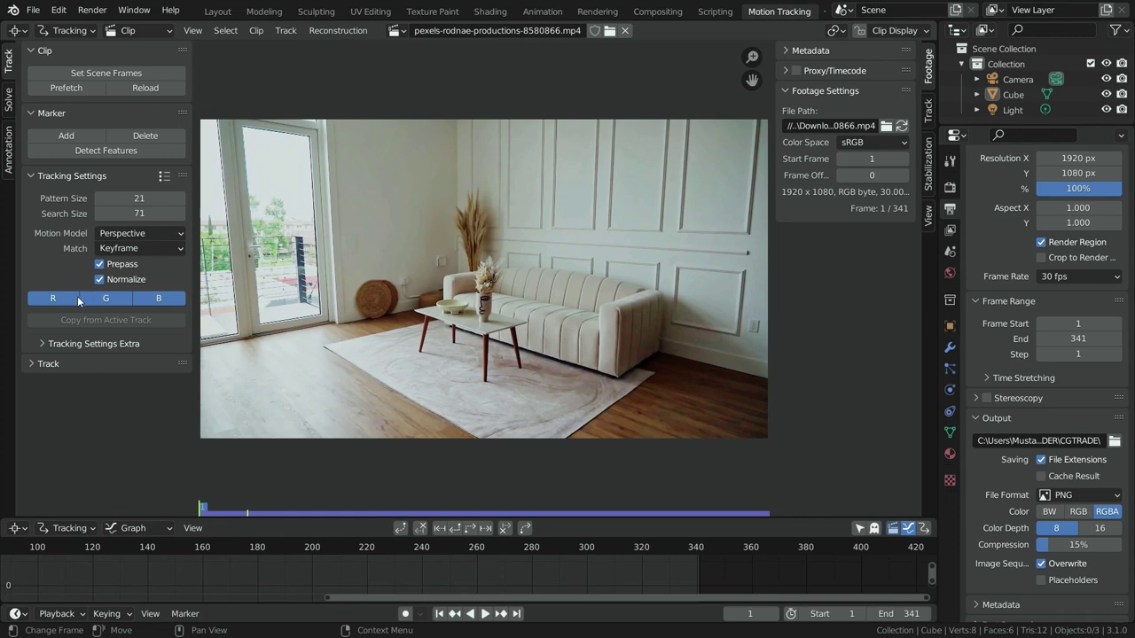
Step: Set the minimum tracking correlation to 0.9 in the extra tracking settings
{"action": "left_click", "coordinate": [60, 345]}
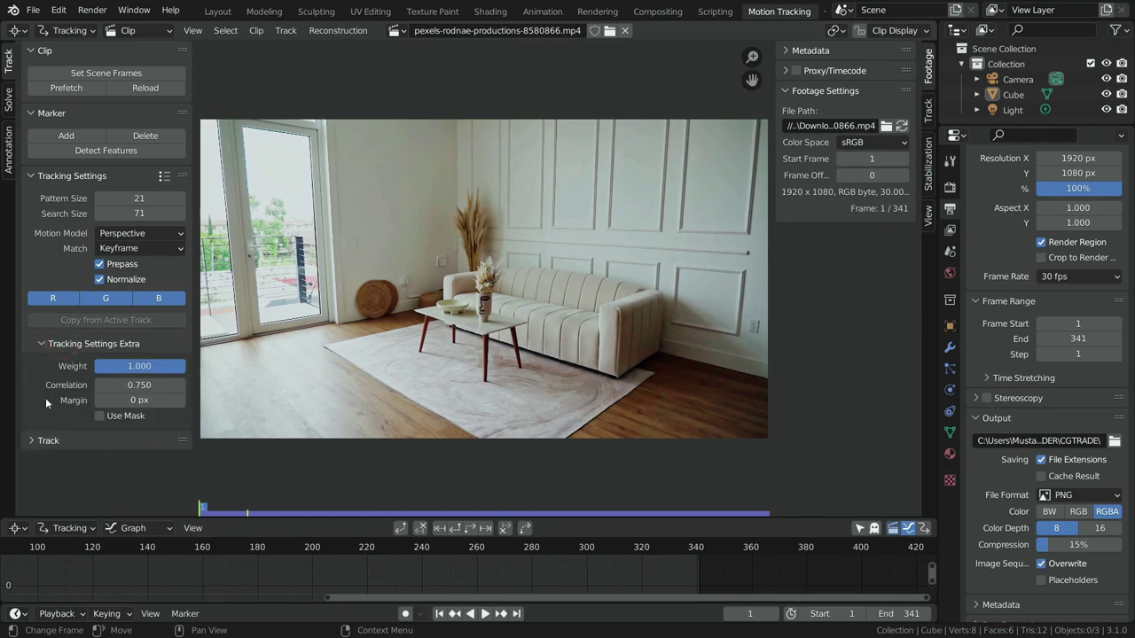
{"action": "left_click", "coordinate": [139, 385]}
{"action": "type", "text": "0.9"}
{"action": "key", "text": "Return"}
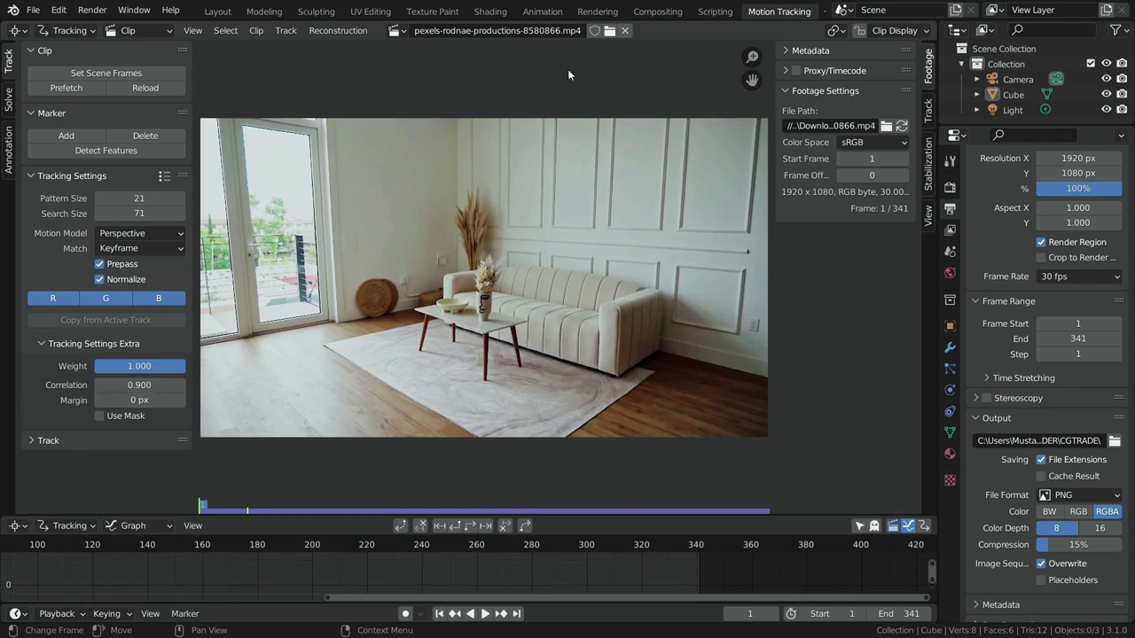
Step: Add four trial tracking markers, three on the wall beside the glass door and one on the wooden floor
{"action": "left_click", "coordinate": [59, 135]}
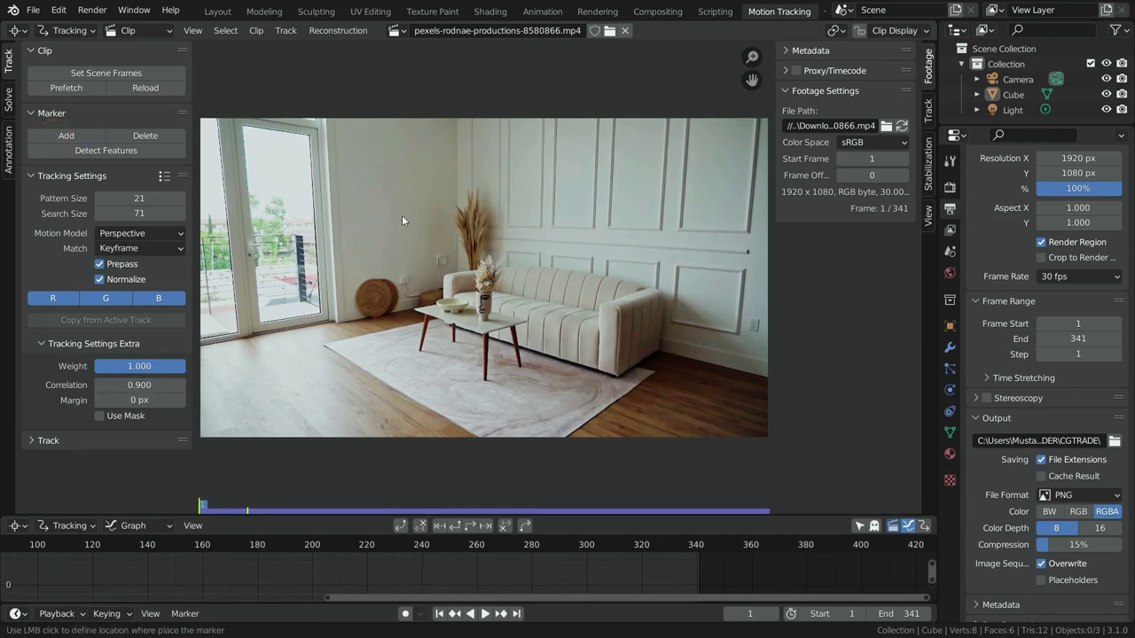
{"action": "left_click", "coordinate": [402, 215]}
{"action": "left_click", "coordinate": [70, 135]}
{"action": "left_click", "coordinate": [295, 362]}
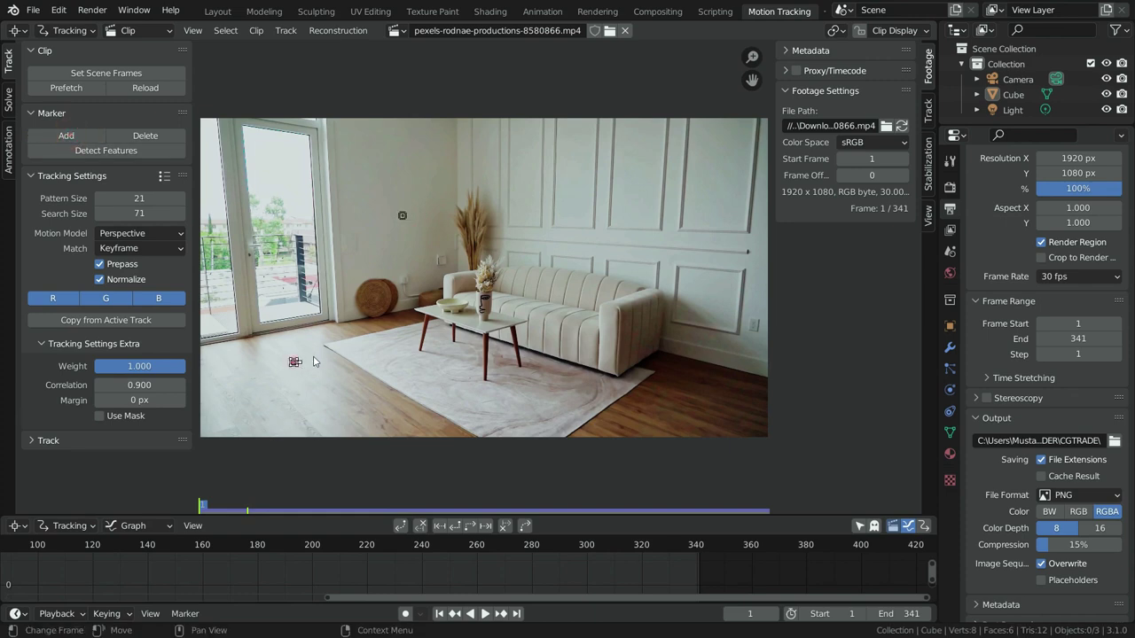
{"action": "left_click", "coordinate": [396, 173], "text": "ctrl"}
{"action": "left_click", "coordinate": [365, 228], "text": "ctrl"}
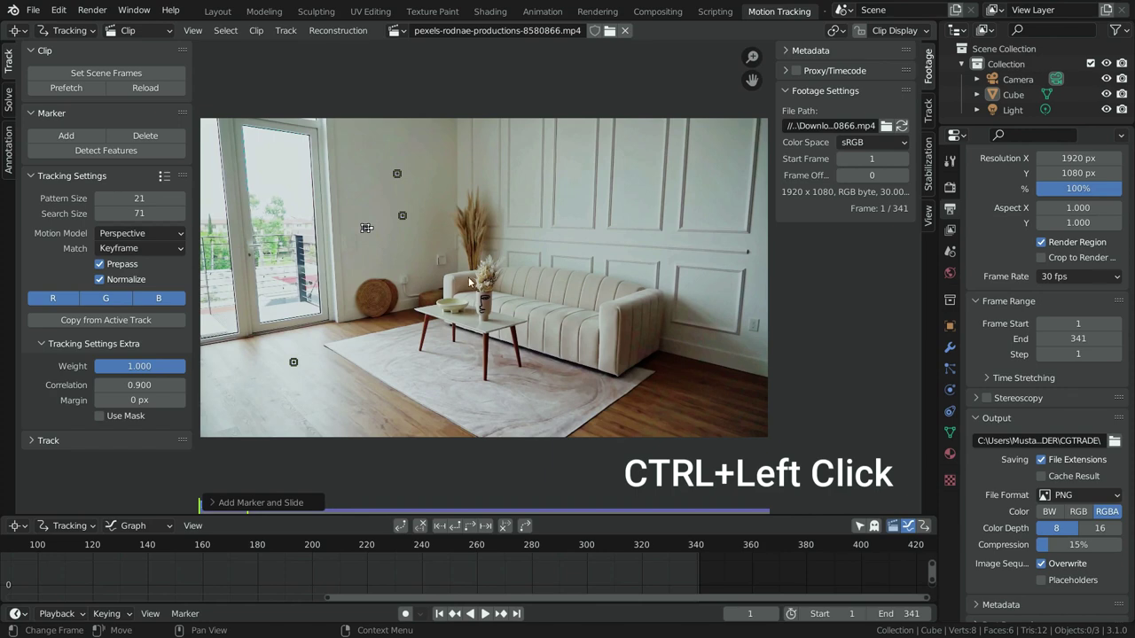
Step: Delete all the trial tracking markers from the clip
{"action": "key", "text": "a"}
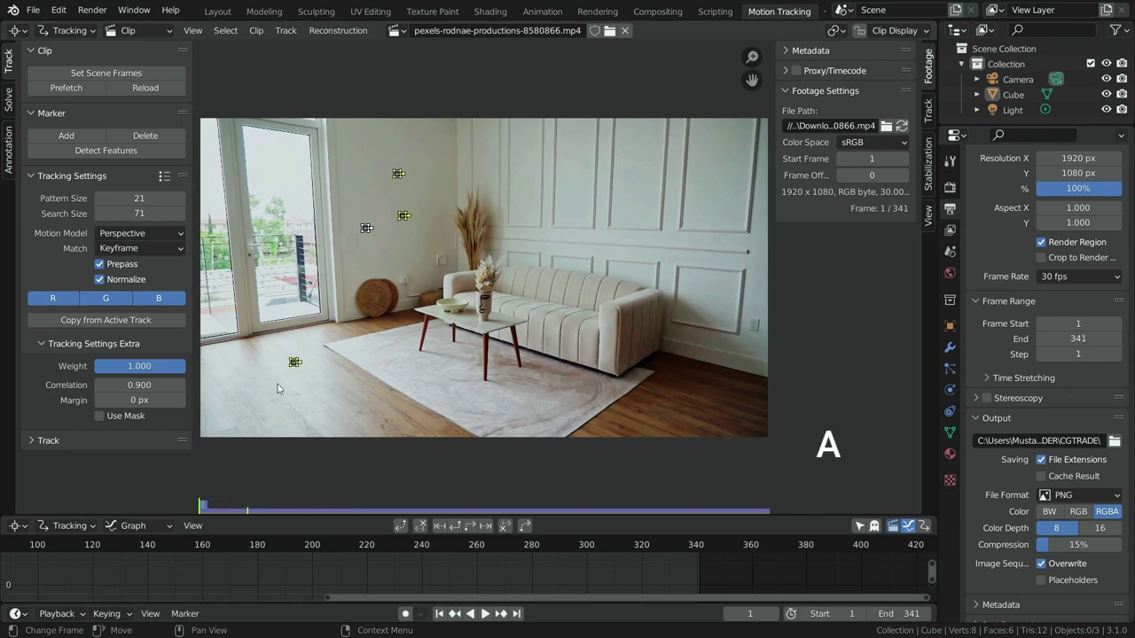
{"action": "key", "text": "x"}
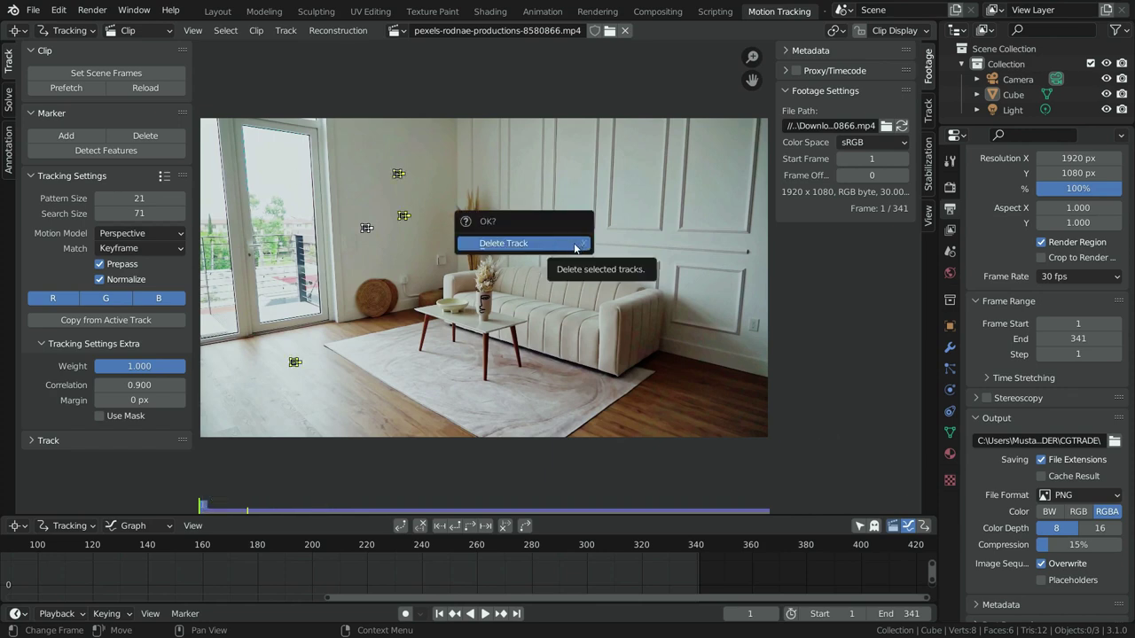
{"action": "left_click", "coordinate": [574, 243]}
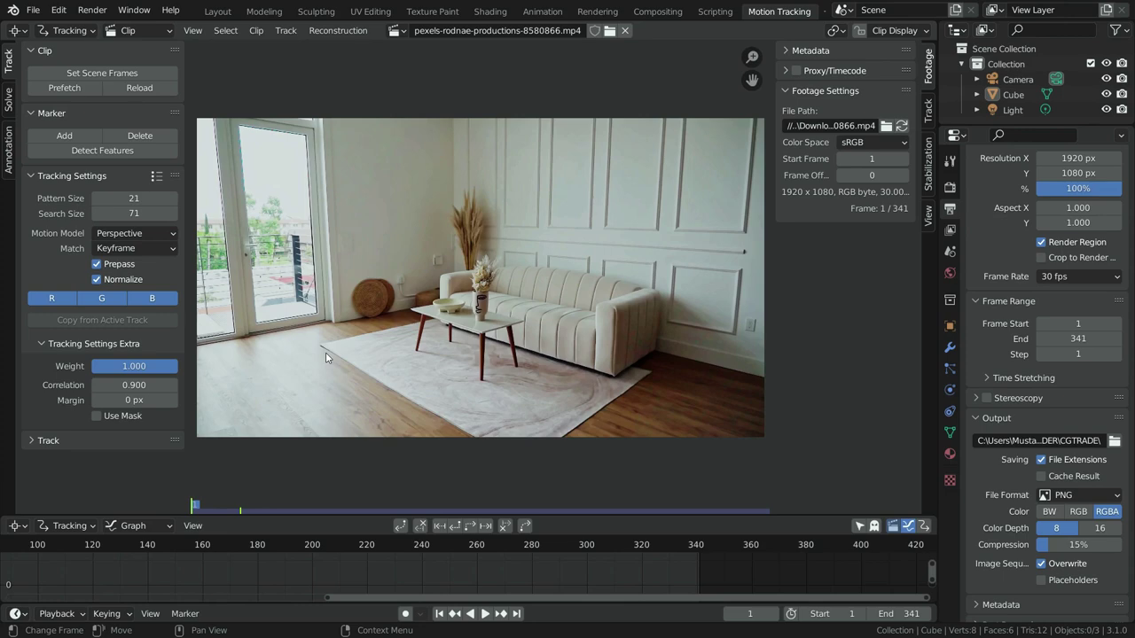
Step: Add a tracking marker on the dark edge at the rug corner nearest the glass door and display its track settings
{"action": "scroll", "coordinate": [325, 352], "scroll_direction": "up", "scroll_amount": 8}
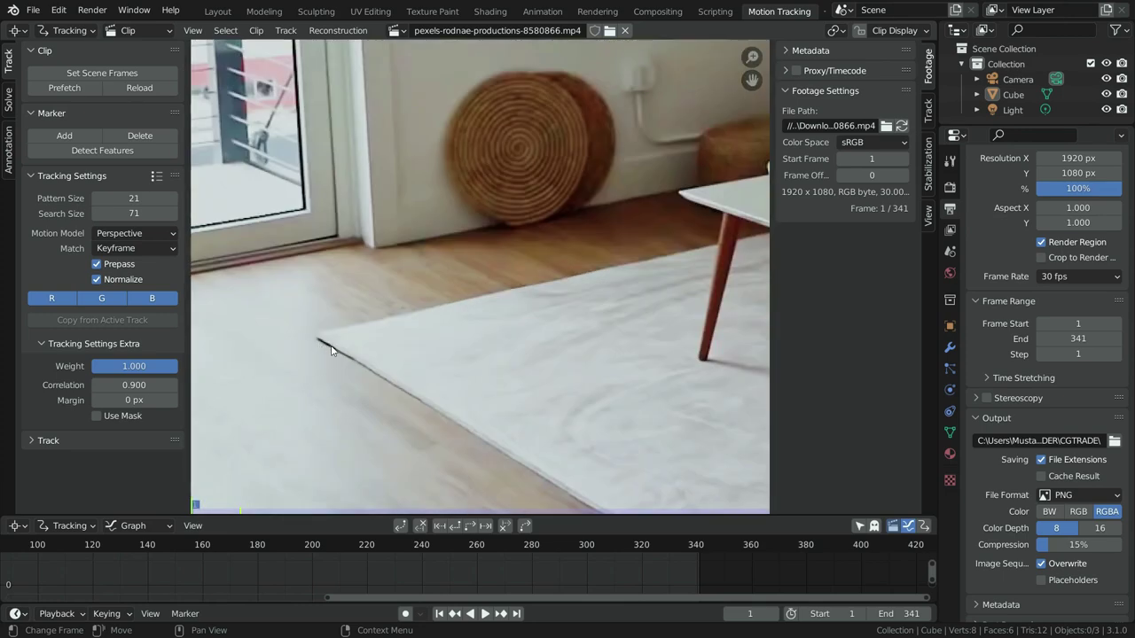
{"action": "scroll", "coordinate": [311, 352], "scroll_direction": "up", "scroll_amount": 8}
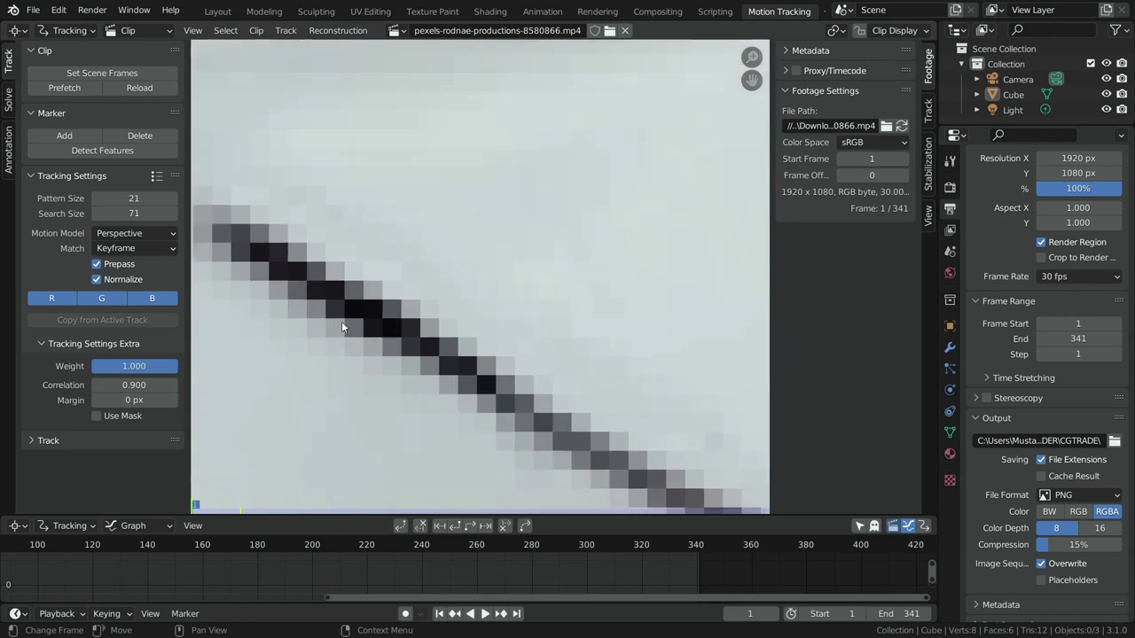
{"action": "middle_click_drag", "start_coordinate": [351, 350], "coordinate": [400, 353]}
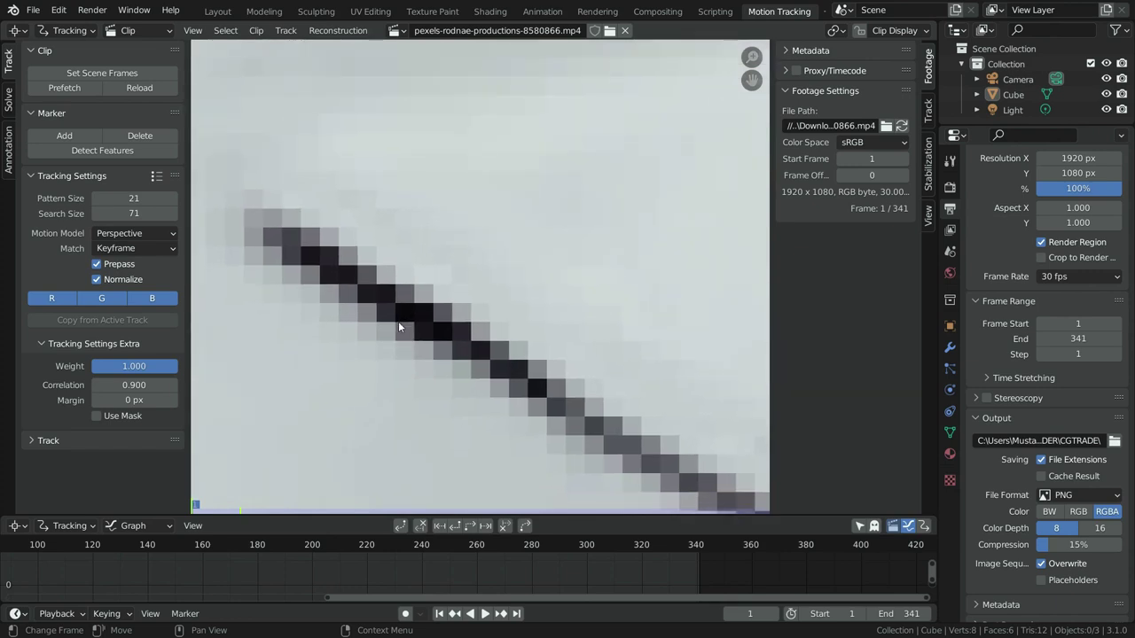
{"action": "left_click", "coordinate": [405, 316], "text": "ctrl"}
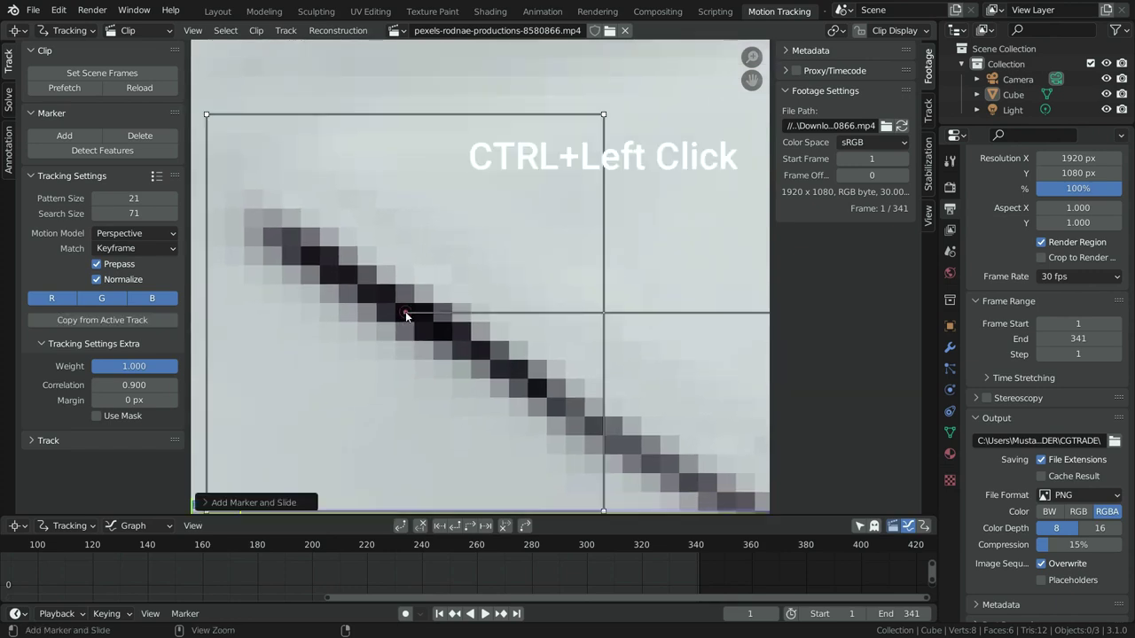
{"action": "scroll", "coordinate": [404, 318], "scroll_direction": "down", "scroll_amount": 4}
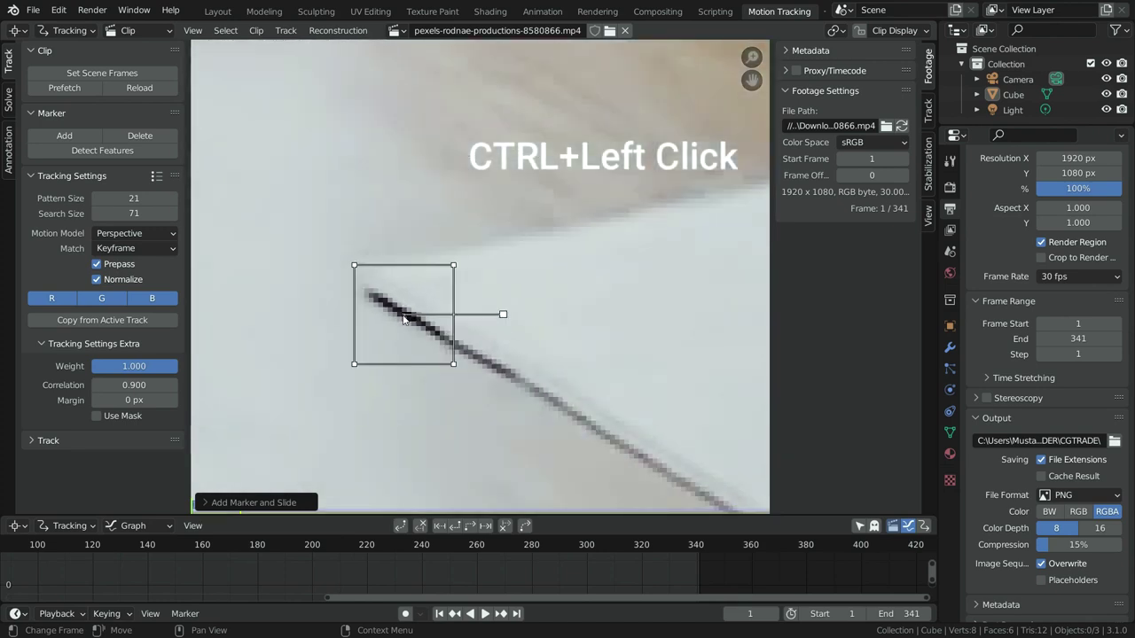
{"action": "scroll", "coordinate": [404, 319], "scroll_direction": "down", "scroll_amount": 1}
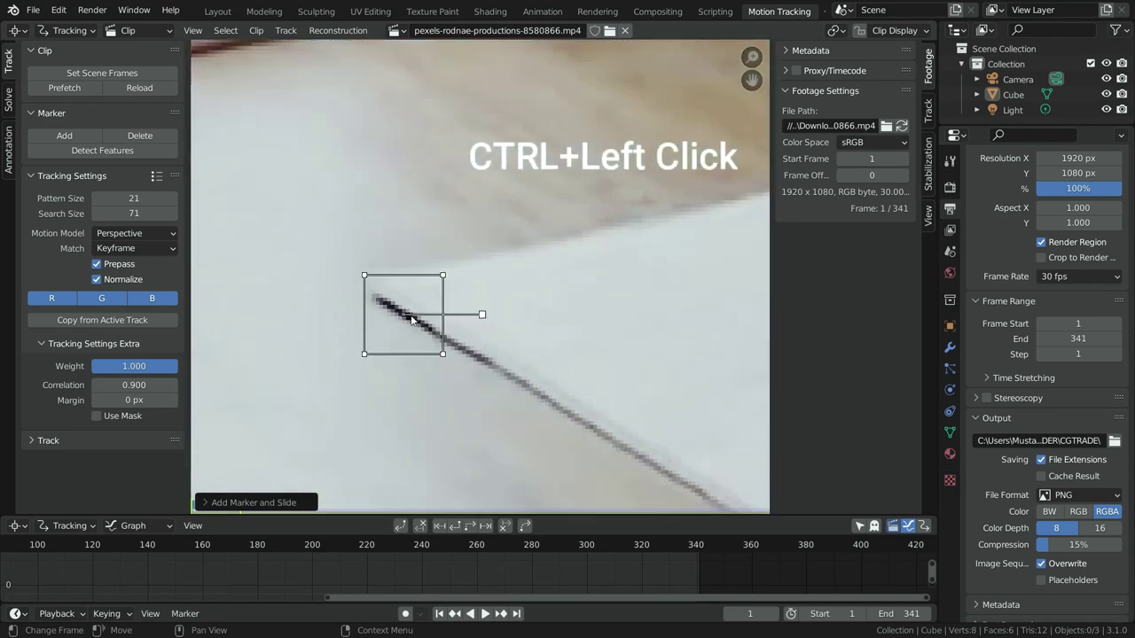
{"action": "left_click", "coordinate": [930, 109]}
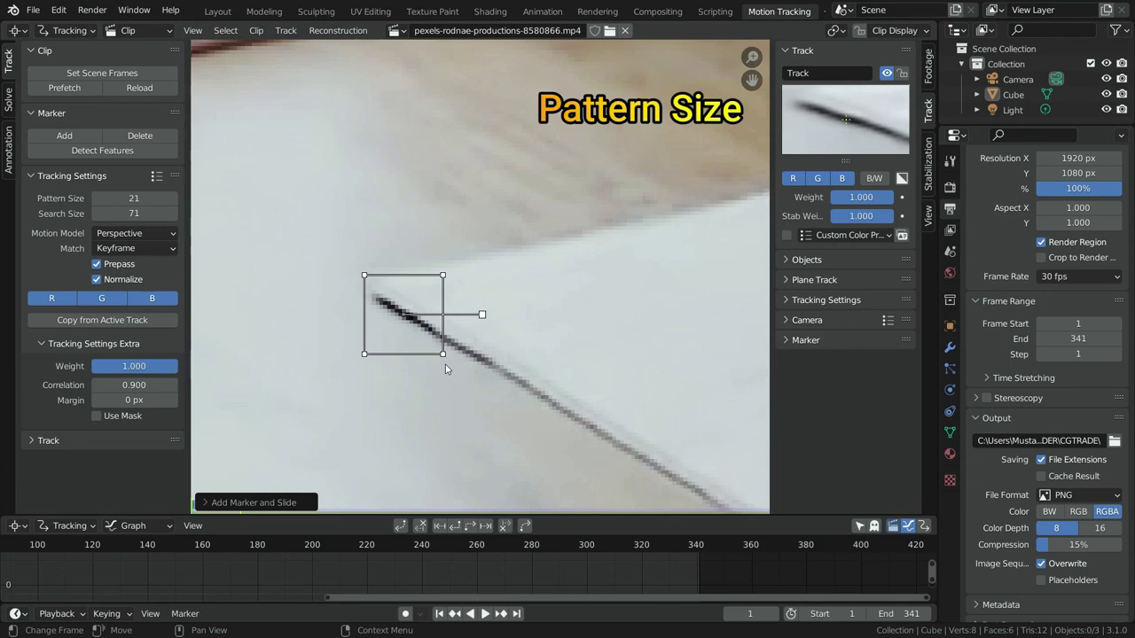
Step: Try scaling the rug-corner marker and reshaping its pattern area by the corners, then undo the changes
{"action": "key", "text": "s"}
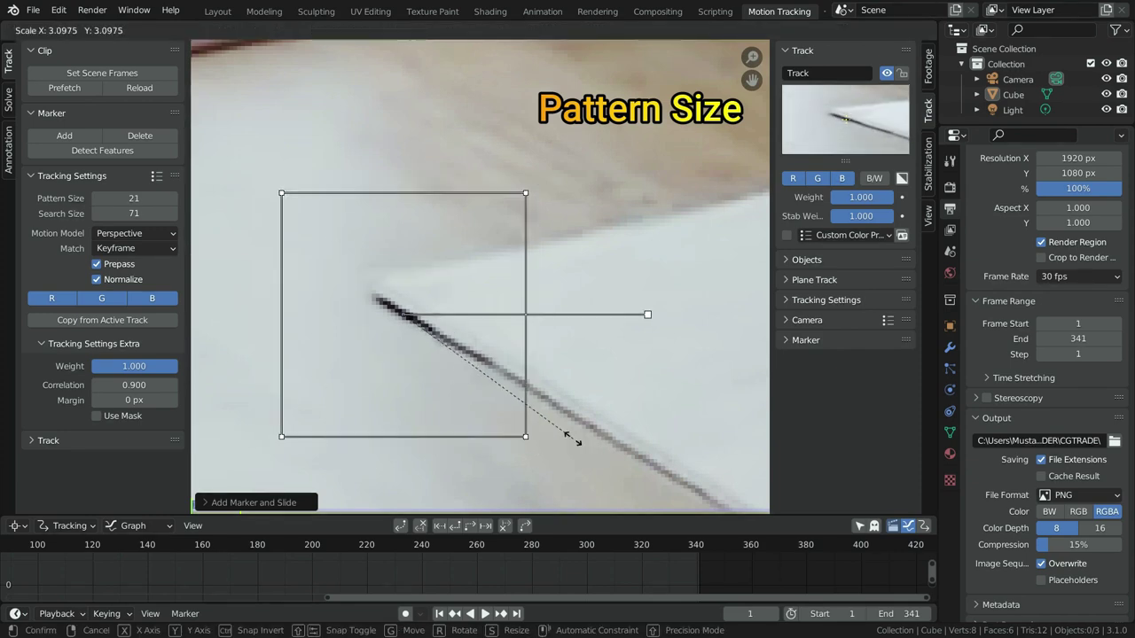
{"action": "key", "text": "Escape"}
{"action": "mouse_move", "coordinate": [443, 354]}
{"action": "left_mouse_down"}
{"action": "mouse_move", "coordinate": [537, 395]}
{"action": "mouse_move", "coordinate": [513, 433]}
{"action": "left_mouse_up"}
{"action": "left_click_drag", "start_coordinate": [443, 275], "coordinate": [485, 266]}
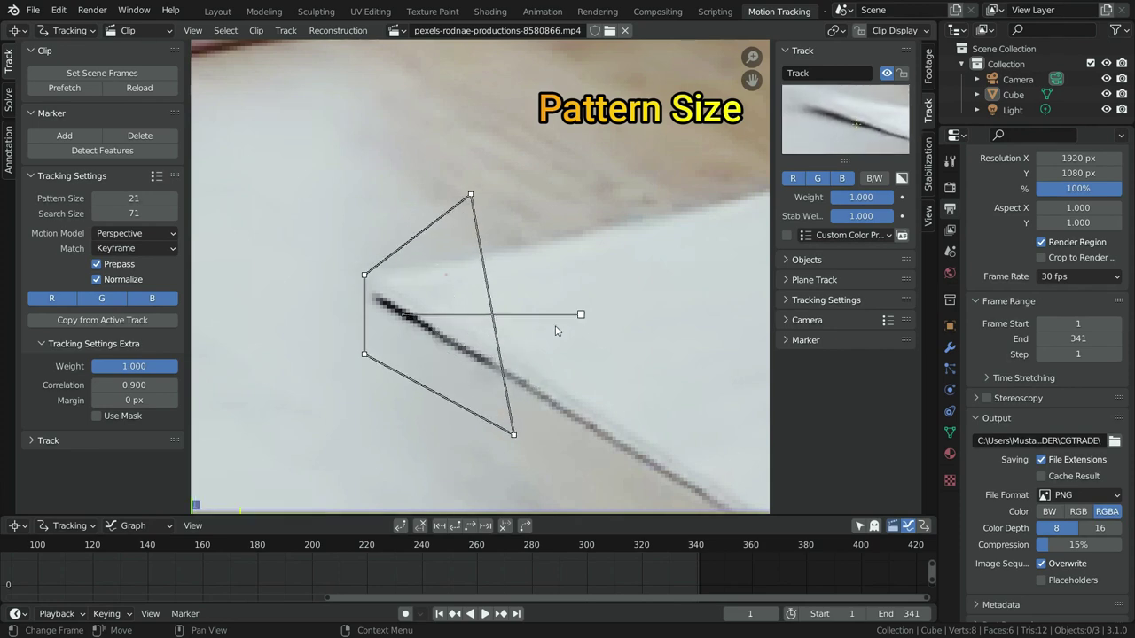
{"action": "key", "text": "ctrl+z"}
{"action": "key", "text": "ctrl+z"}
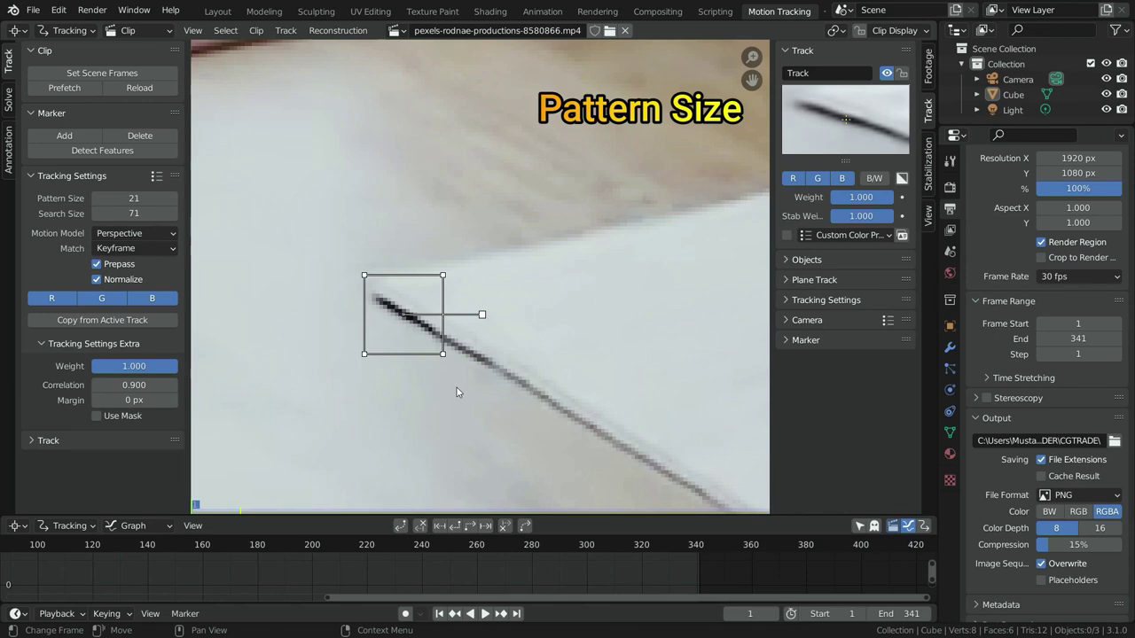
Step: Display the search area of the rug-corner marker, keeping its default size
{"action": "key", "text": "alt+s"}
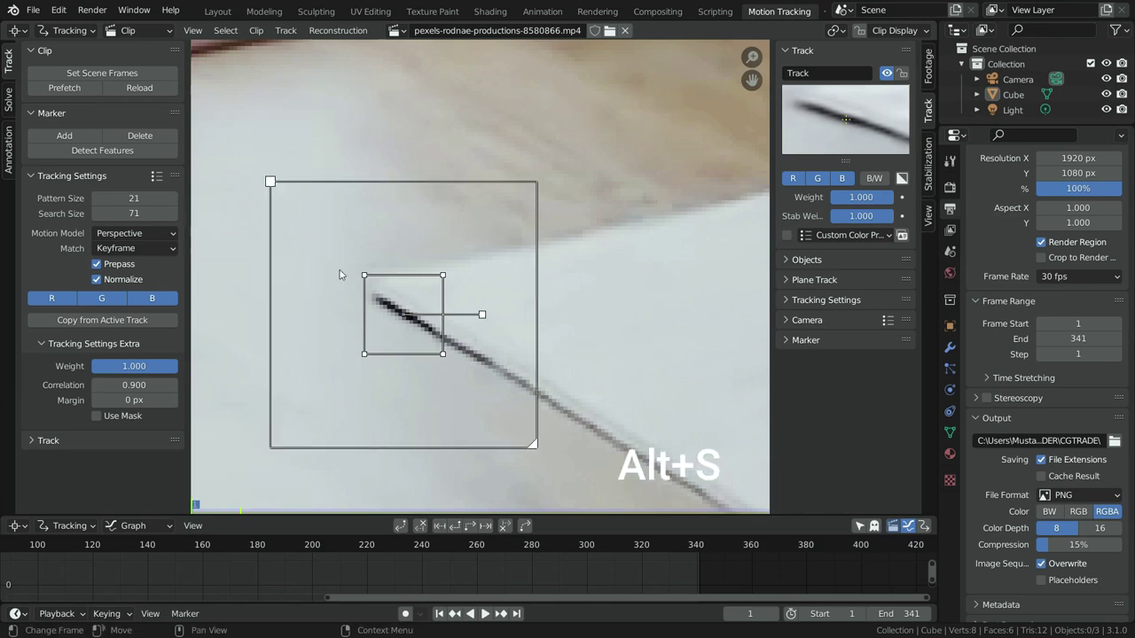
{"action": "scroll", "coordinate": [399, 226], "scroll_direction": "down", "scroll_amount": 2}
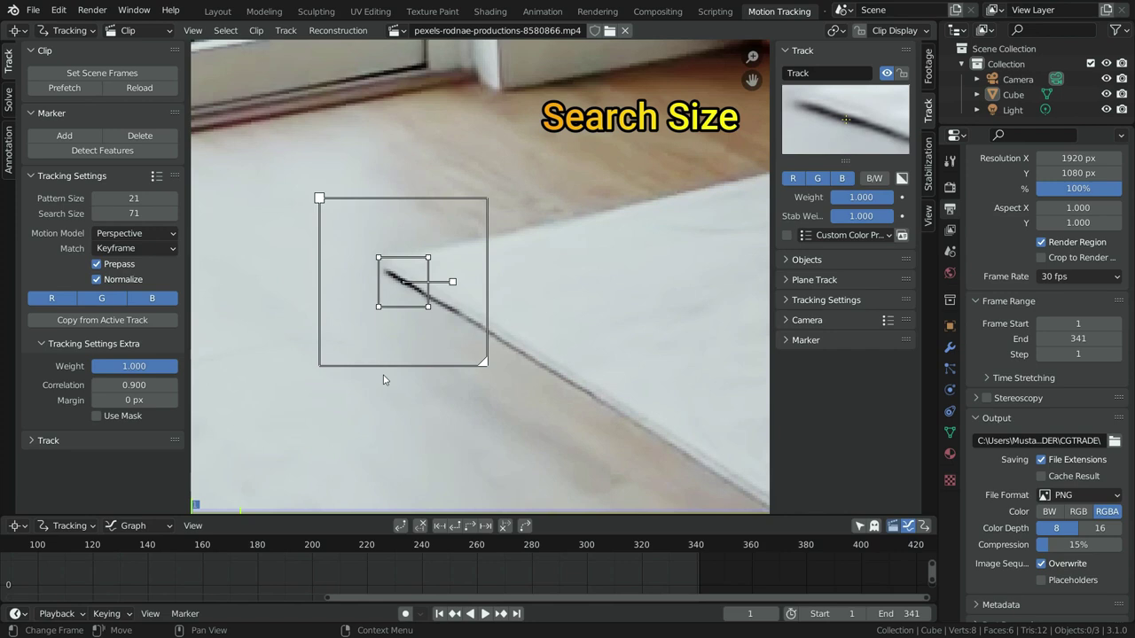
{"action": "mouse_move", "coordinate": [489, 369]}
{"action": "left_mouse_down"}
{"action": "mouse_move", "coordinate": [608, 489]}
{"action": "mouse_move", "coordinate": [487, 364]}
{"action": "left_mouse_up"}
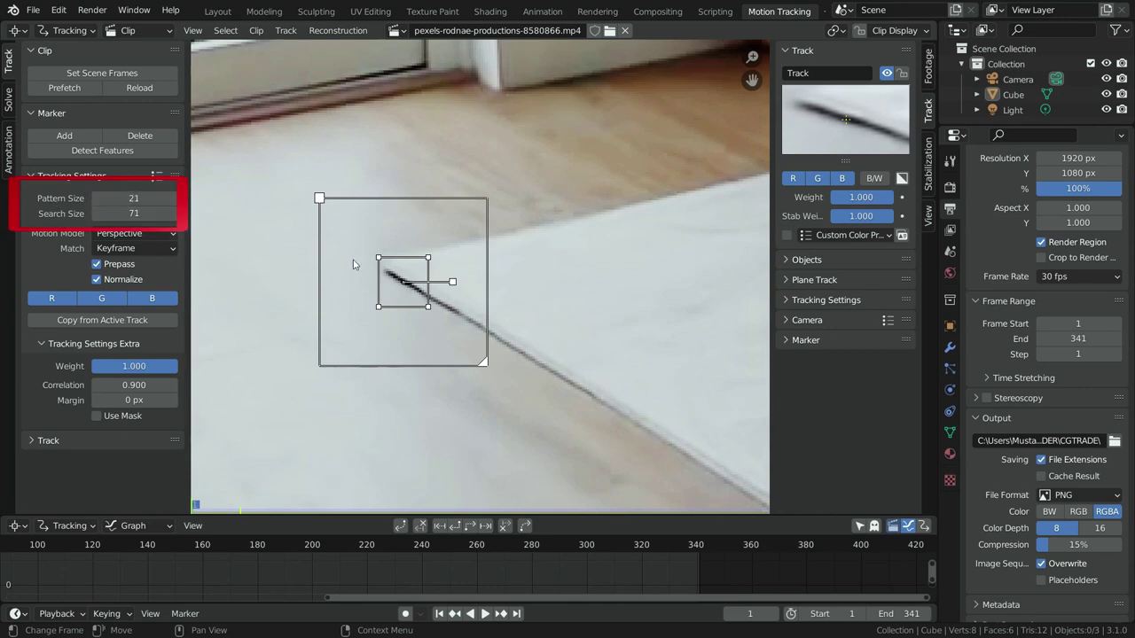
Step: Track the rug-corner marker forward from frame 1
{"action": "scroll", "coordinate": [519, 320], "scroll_direction": "down", "scroll_amount": 2}
{"action": "scroll", "coordinate": [519, 319], "scroll_direction": "down", "scroll_amount": 3}
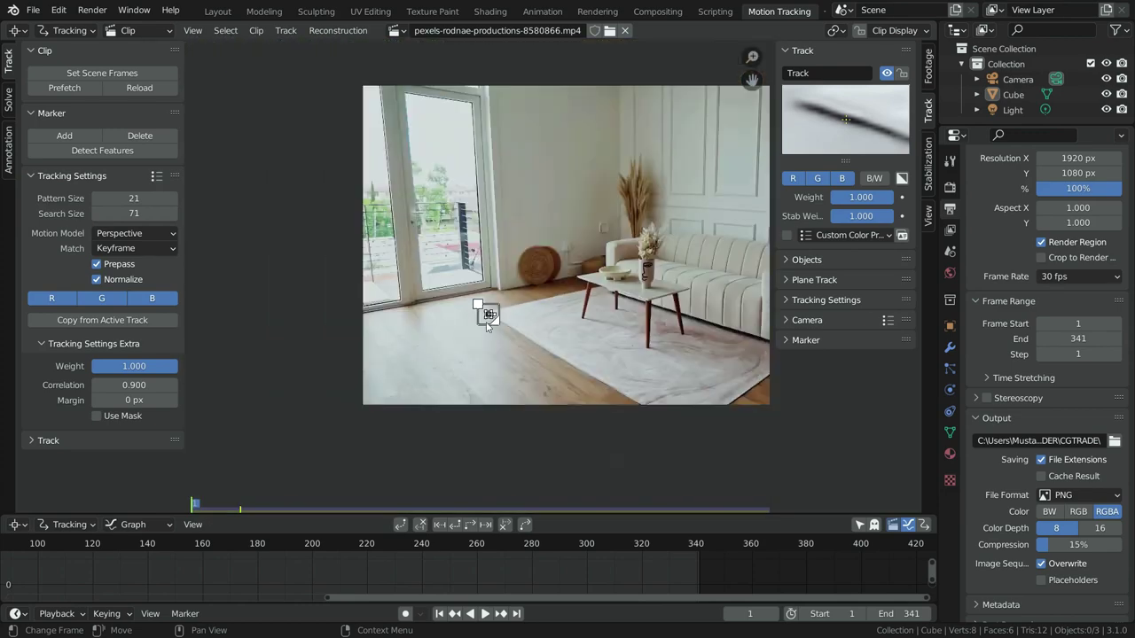
{"action": "scroll", "coordinate": [582, 592], "scroll_direction": "left", "scroll_amount": 3, "text": "ctrl"}
{"action": "scroll", "coordinate": [521, 567], "scroll_direction": "down", "scroll_amount": 2}
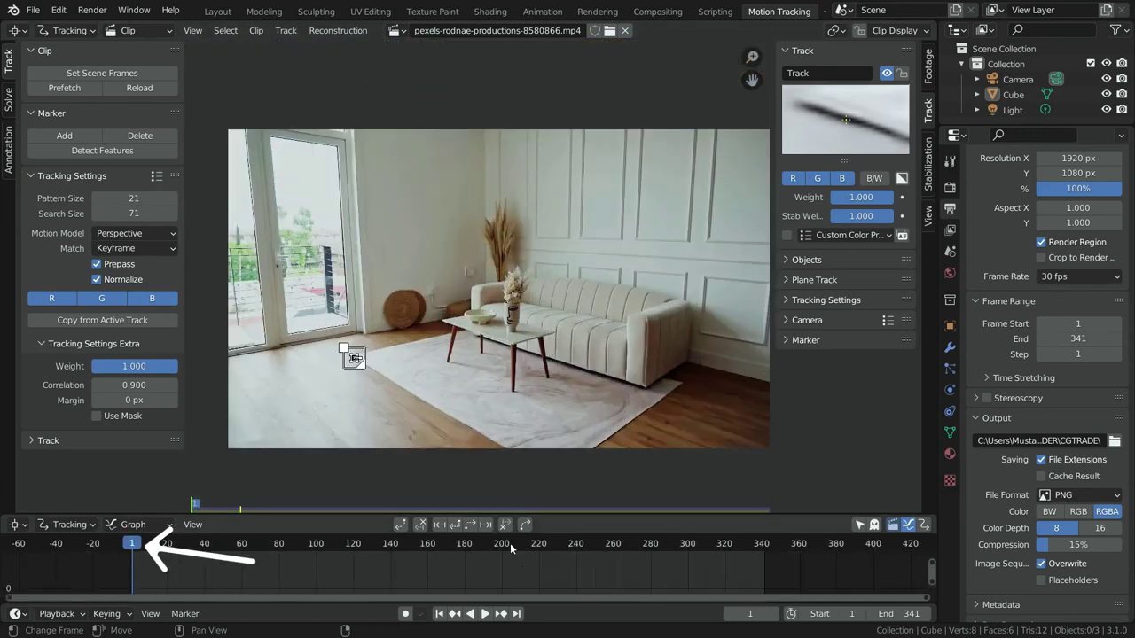
{"action": "left_click", "coordinate": [473, 525]}
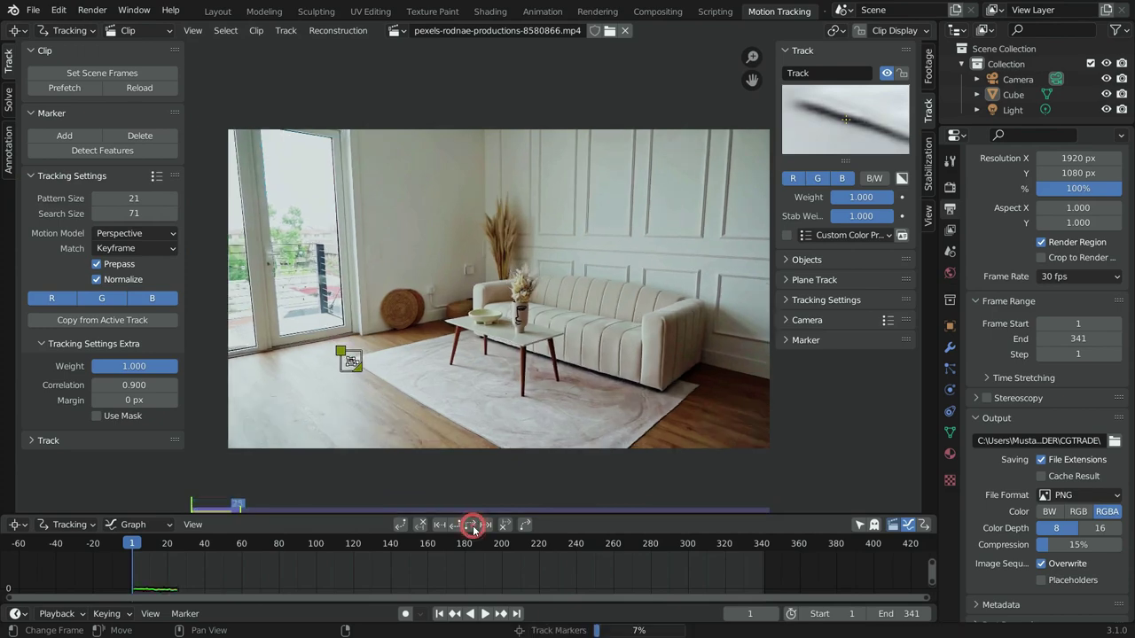
{"action": "scroll", "coordinate": [418, 553], "scroll_direction": "down", "scroll_amount": 3}
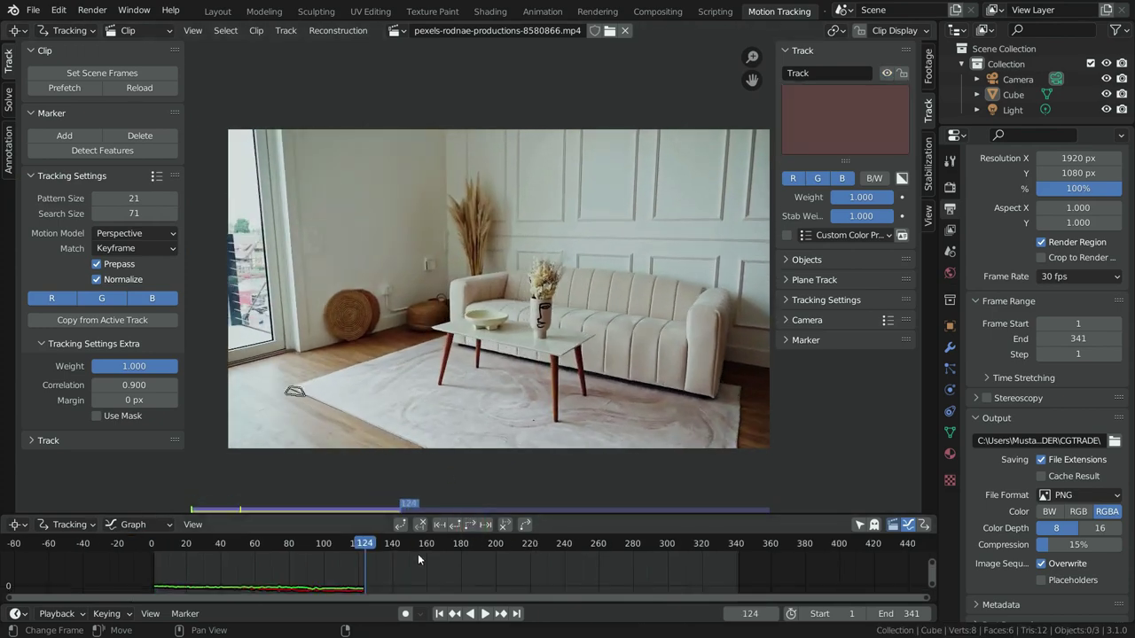
{"action": "scroll", "coordinate": [380, 576], "scroll_direction": "up", "scroll_amount": 3}
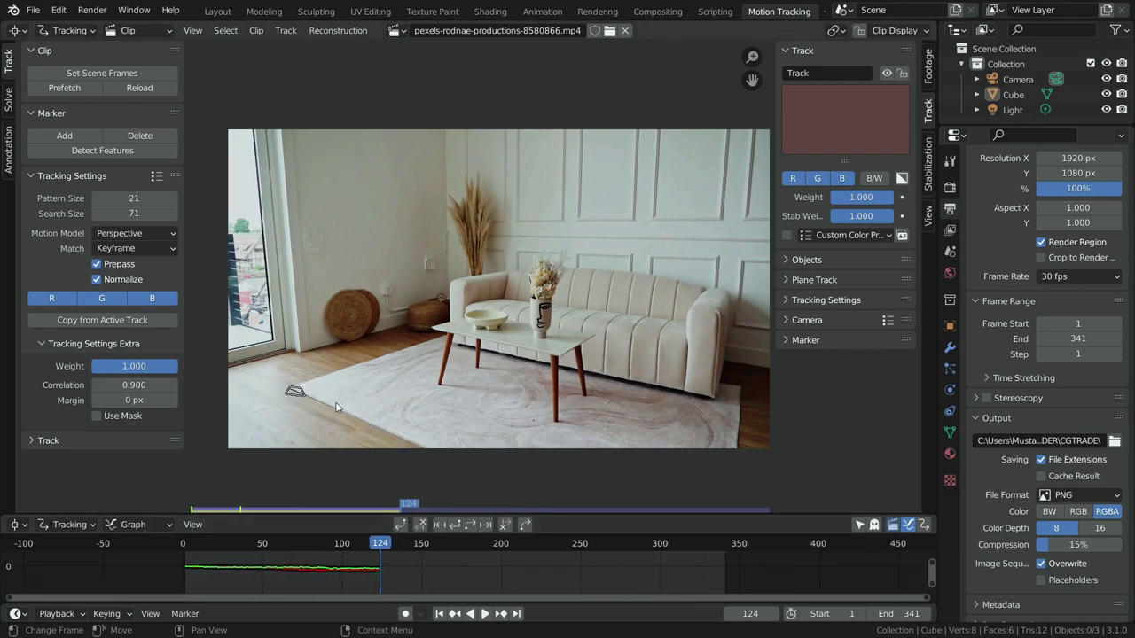
Step: Step back to frame 123, enlarge the rug-corner marker's search area to about double, and resume tracking forward
{"action": "scroll", "coordinate": [284, 395], "scroll_direction": "up", "scroll_amount": 3}
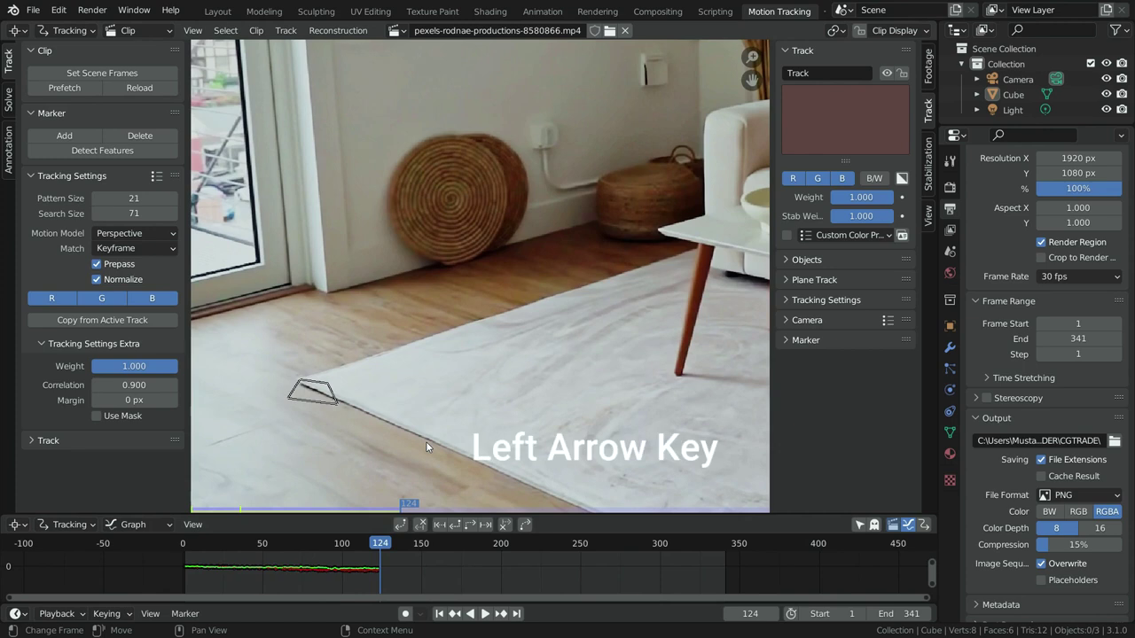
{"action": "key", "text": "Left"}
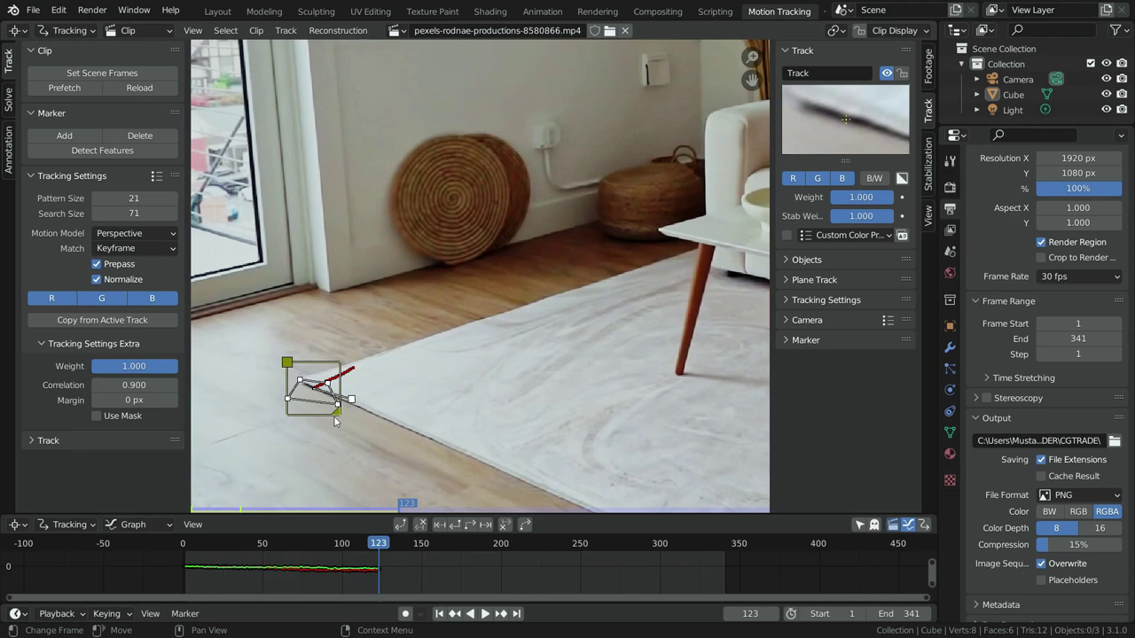
{"action": "left_click_drag", "start_coordinate": [335, 420], "coordinate": [366, 449]}
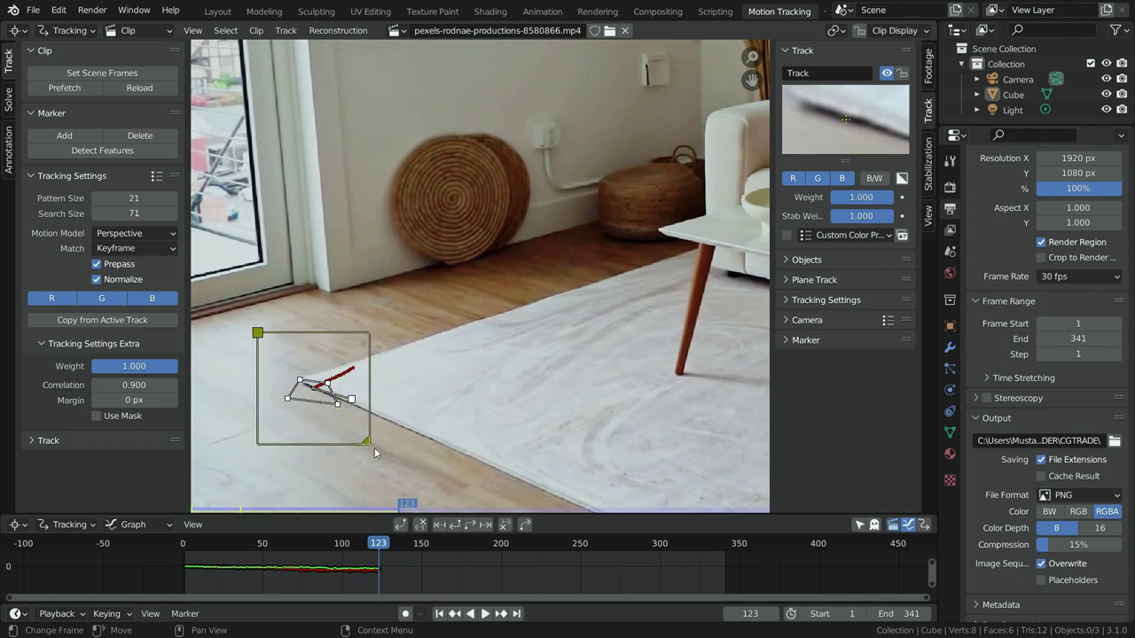
{"action": "key", "text": "ctrl+t"}
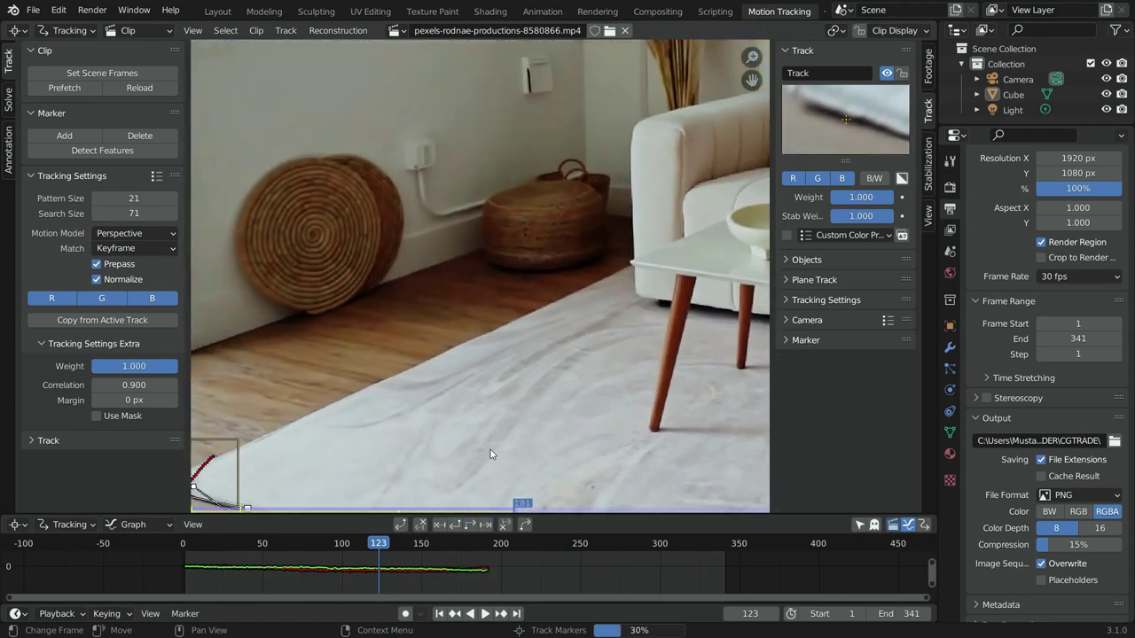
{"action": "scroll", "coordinate": [493, 435], "scroll_direction": "down", "scroll_amount": 5}
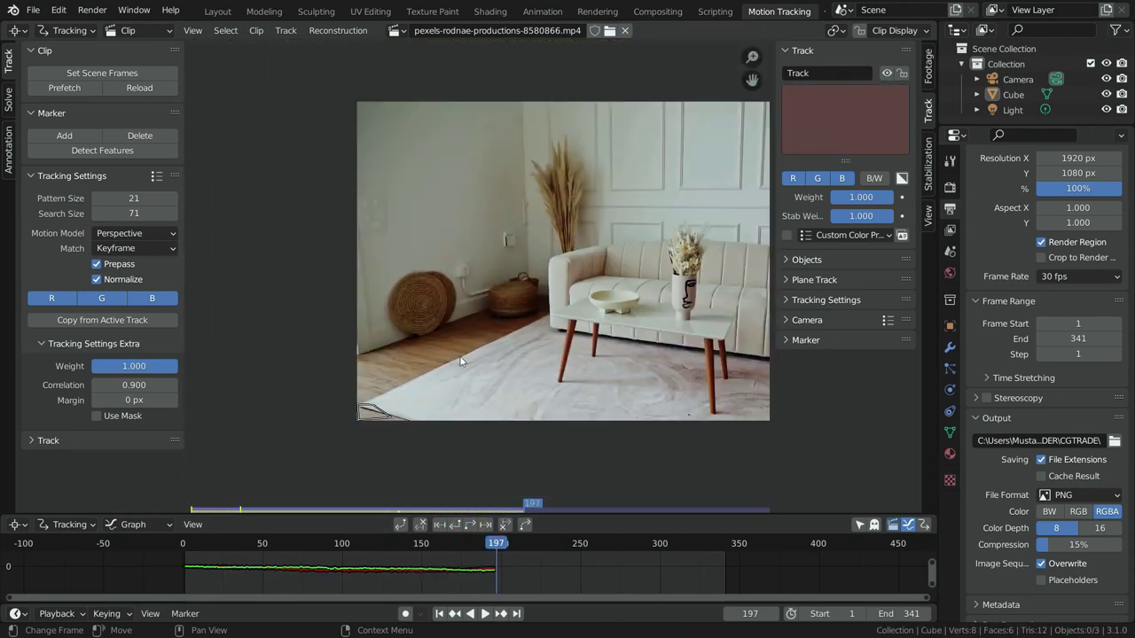
Step: Step back to the rug-corner marker's last tracked frame, 196, and return the clip to frame 1
{"action": "scroll", "coordinate": [557, 343], "scroll_direction": "up", "scroll_amount": 1}
{"action": "key", "text": "Left"}
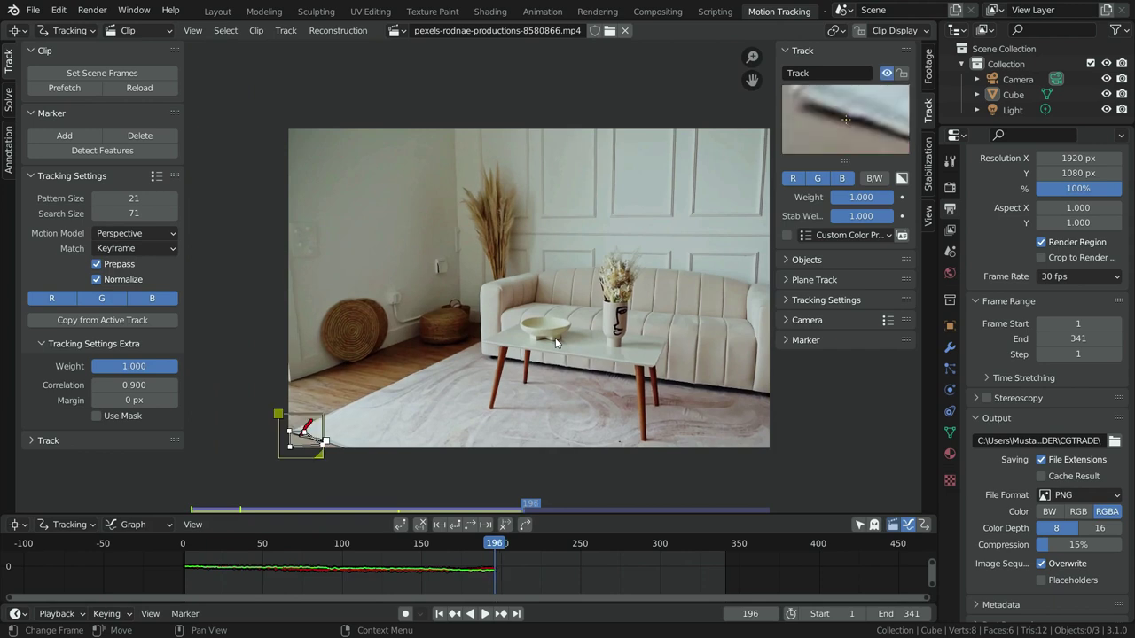
{"action": "scroll", "coordinate": [505, 377], "scroll_direction": "down", "scroll_amount": 1}
{"action": "scroll", "coordinate": [615, 350], "scroll_direction": "up", "scroll_amount": 1}
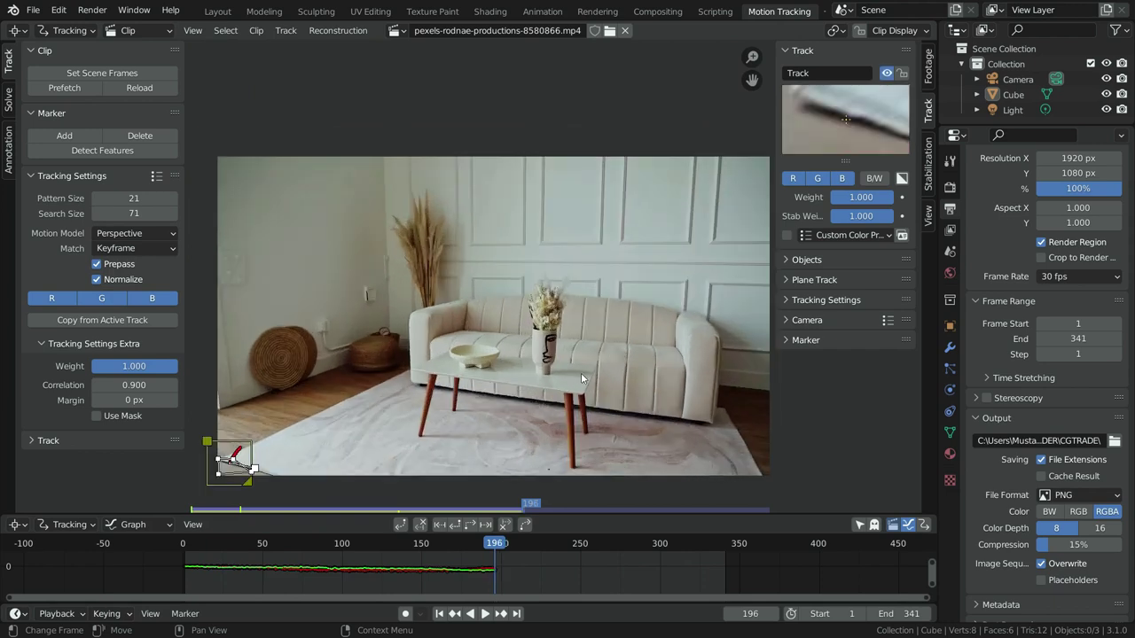
{"action": "key", "text": "shift+Left"}
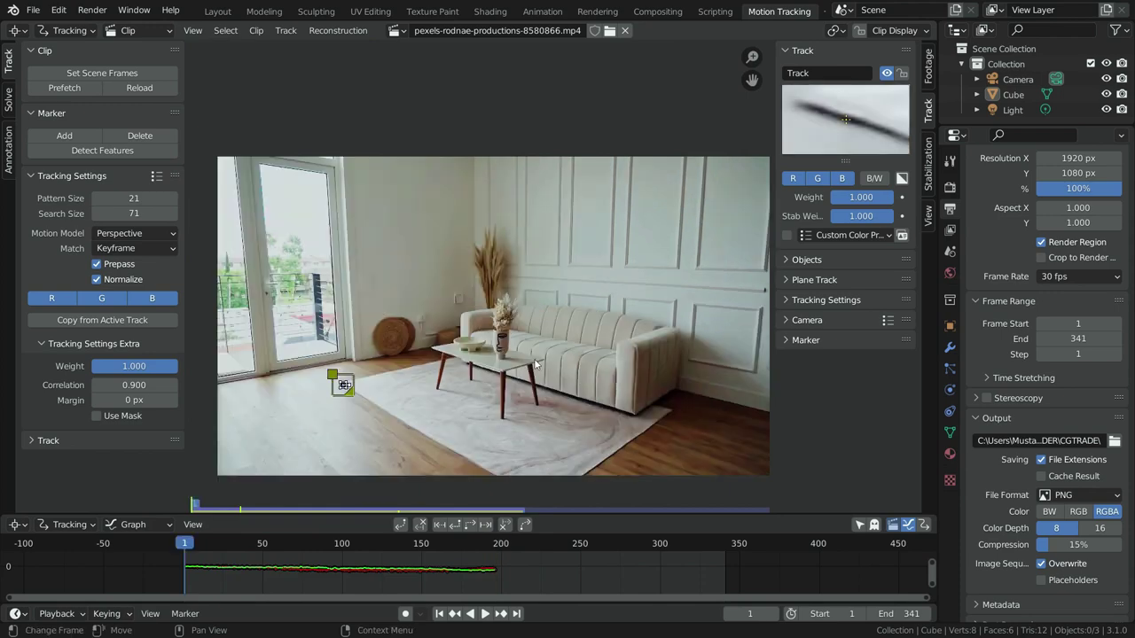
Step: Examine the rug-corner marker's tracking curves in the maximized graph, then restore the normal layout
{"action": "key", "text": "ctrl+space"}
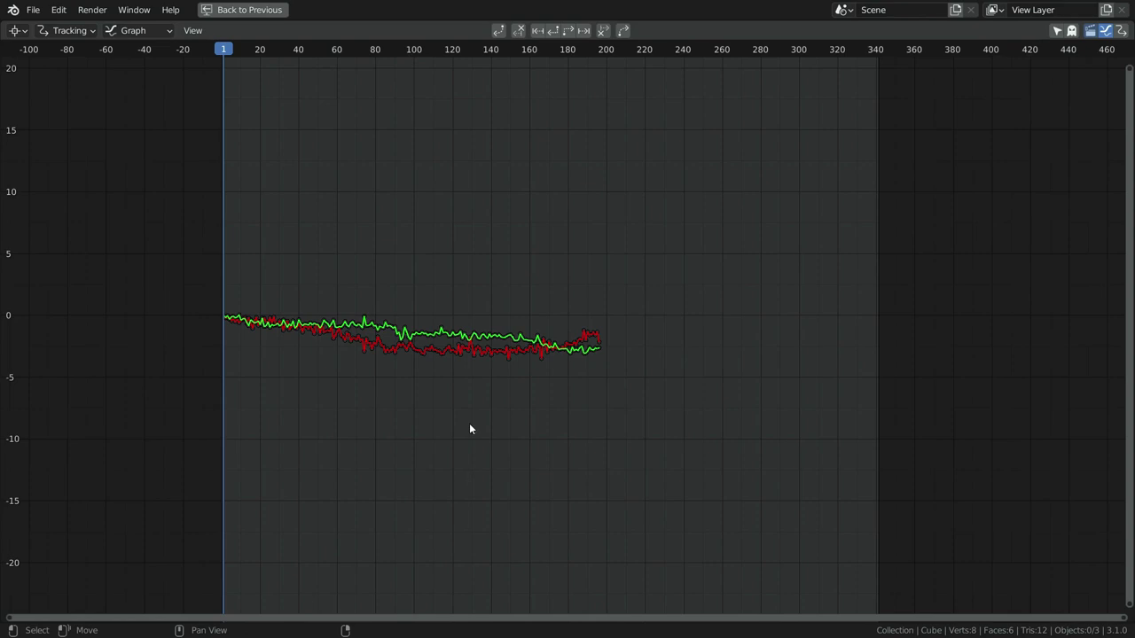
{"action": "scroll", "coordinate": [429, 318], "scroll_direction": "up", "scroll_amount": 1}
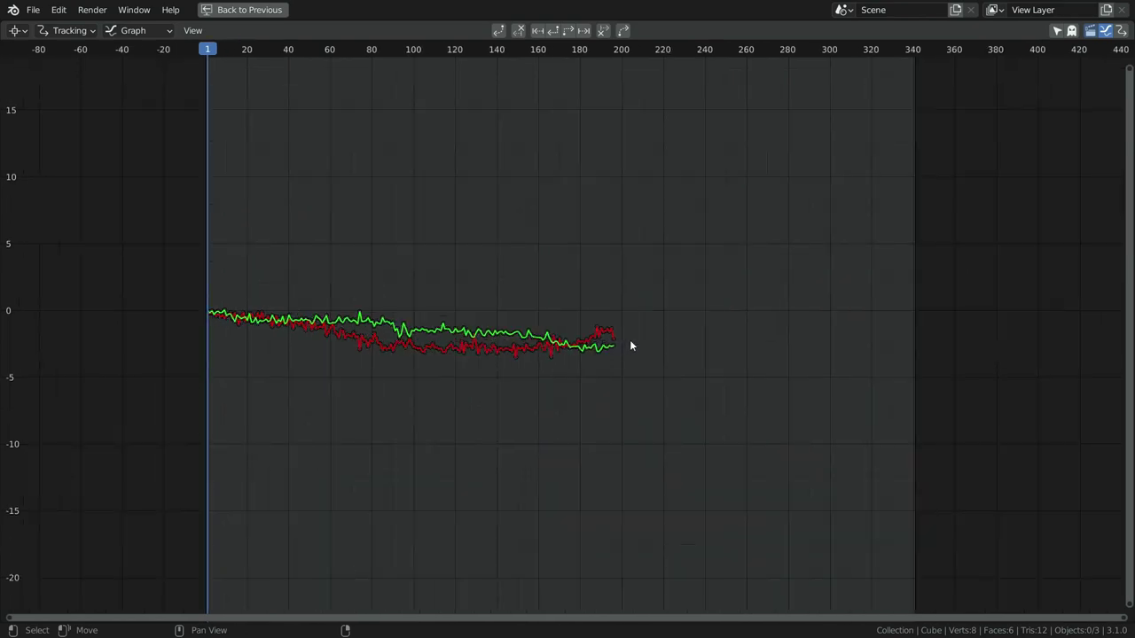
{"action": "scroll", "coordinate": [322, 369], "scroll_direction": "up", "scroll_amount": 2}
{"action": "scroll", "coordinate": [324, 354], "scroll_direction": "down", "scroll_amount": 1}
{"action": "key", "text": "ctrl+space"}
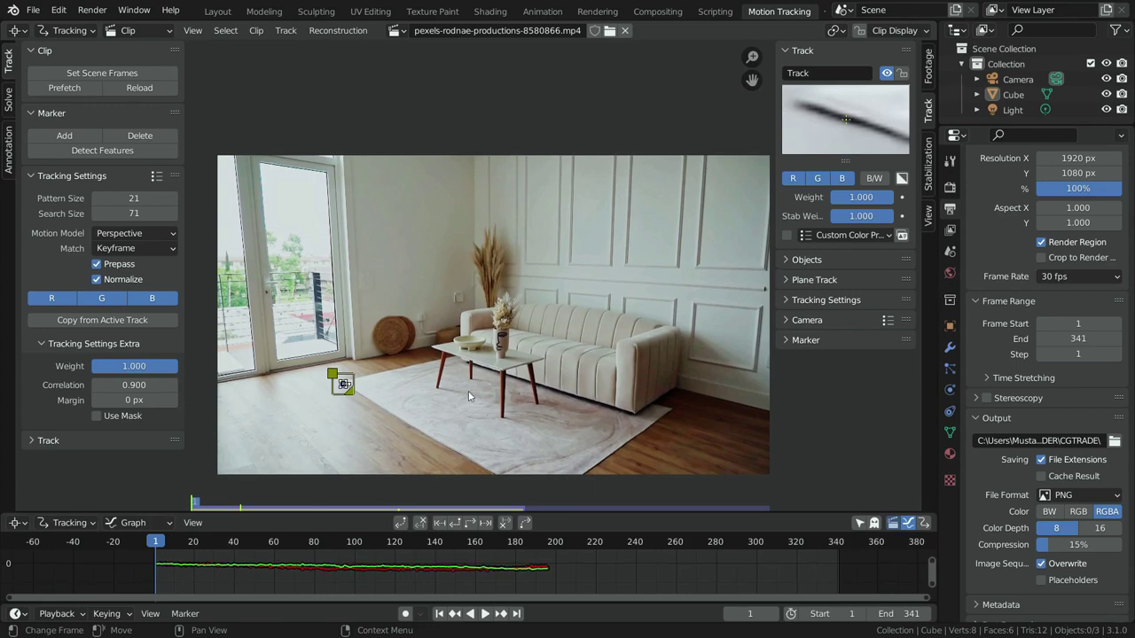
Step: Add a second marker on the small dark spot of the rug beside the table's front leg and track it forward
{"action": "scroll", "coordinate": [486, 417], "scroll_direction": "up", "scroll_amount": 5}
{"action": "scroll", "coordinate": [488, 417], "scroll_direction": "up", "scroll_amount": 8}
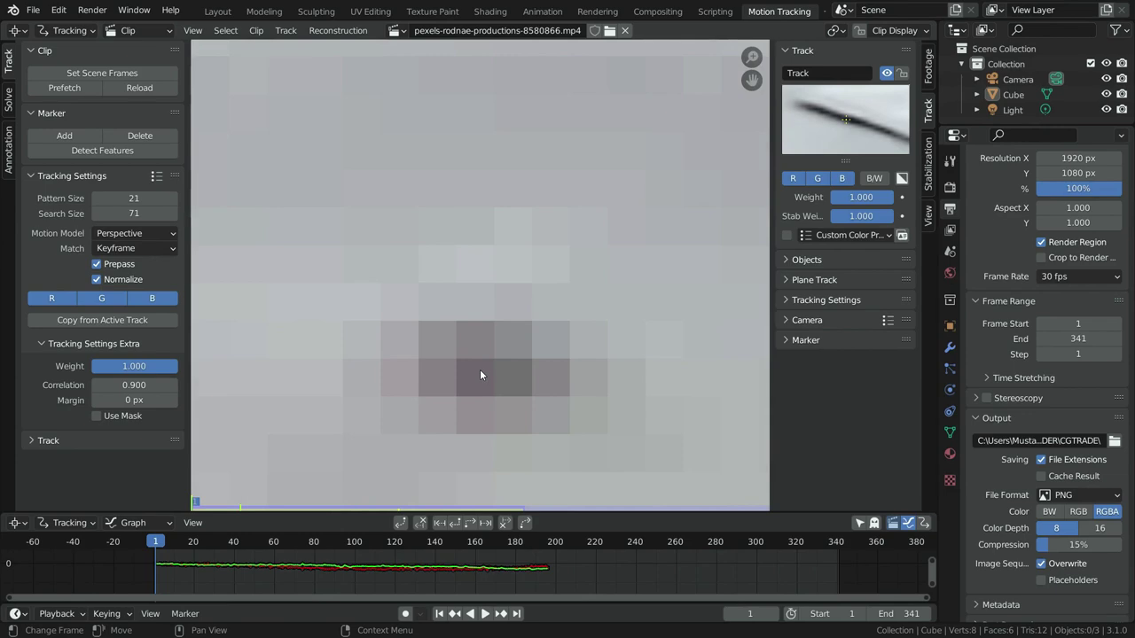
{"action": "left_click", "coordinate": [482, 370], "text": "ctrl"}
{"action": "scroll", "coordinate": [491, 358], "scroll_direction": "down", "scroll_amount": 10}
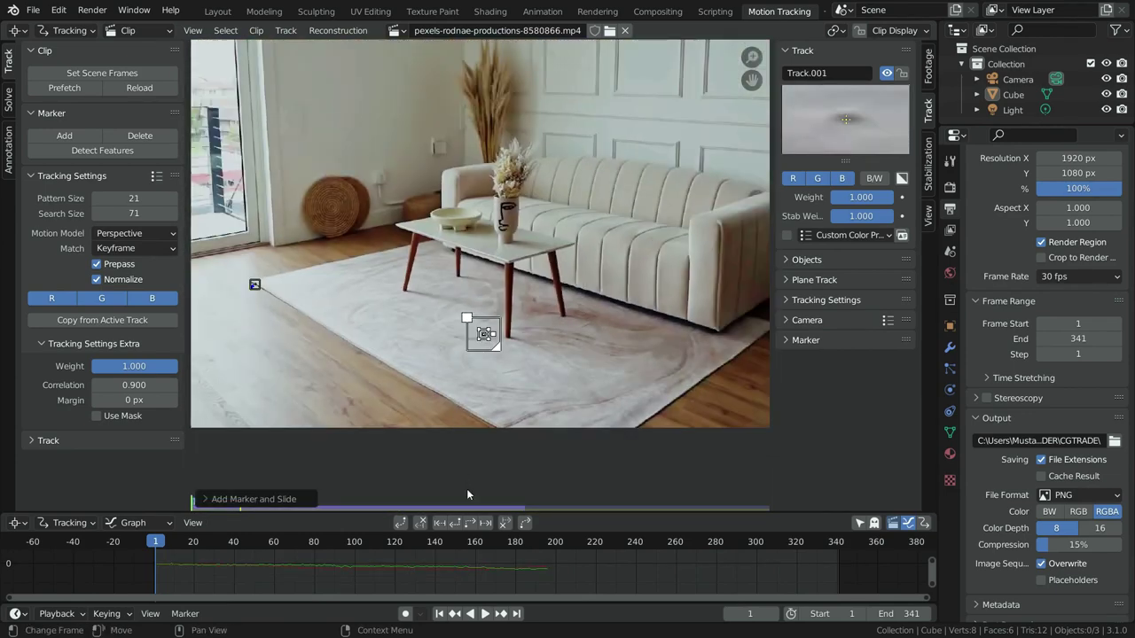
{"action": "left_click", "coordinate": [471, 524]}
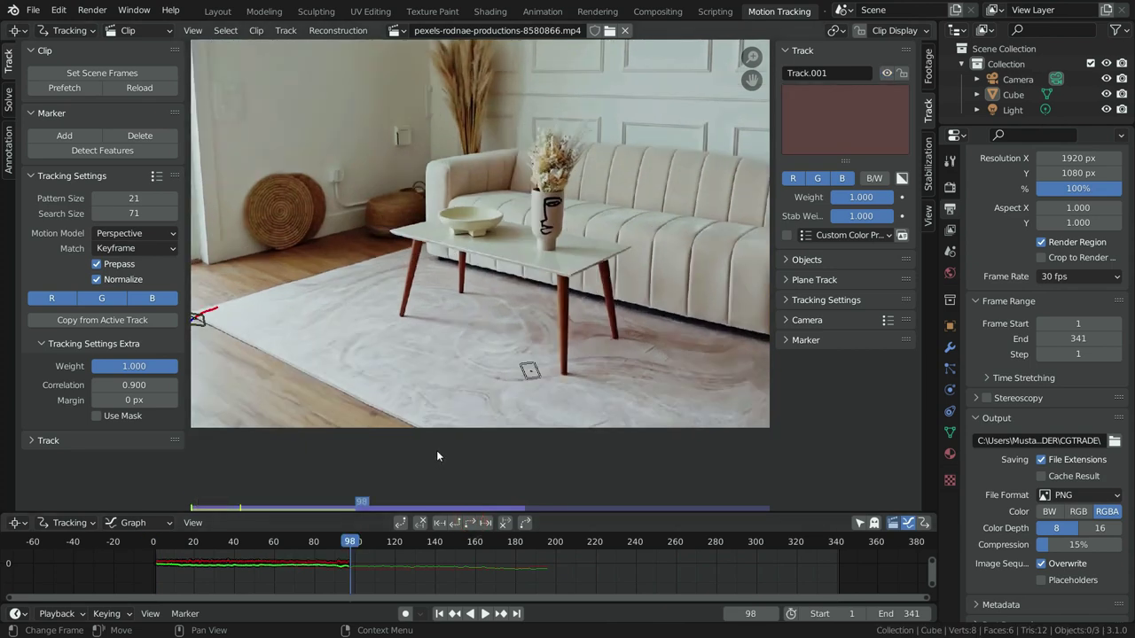
Step: Step back to frame 97 and enlarge the second rug marker's search area to about double
{"action": "key", "text": "Left"}
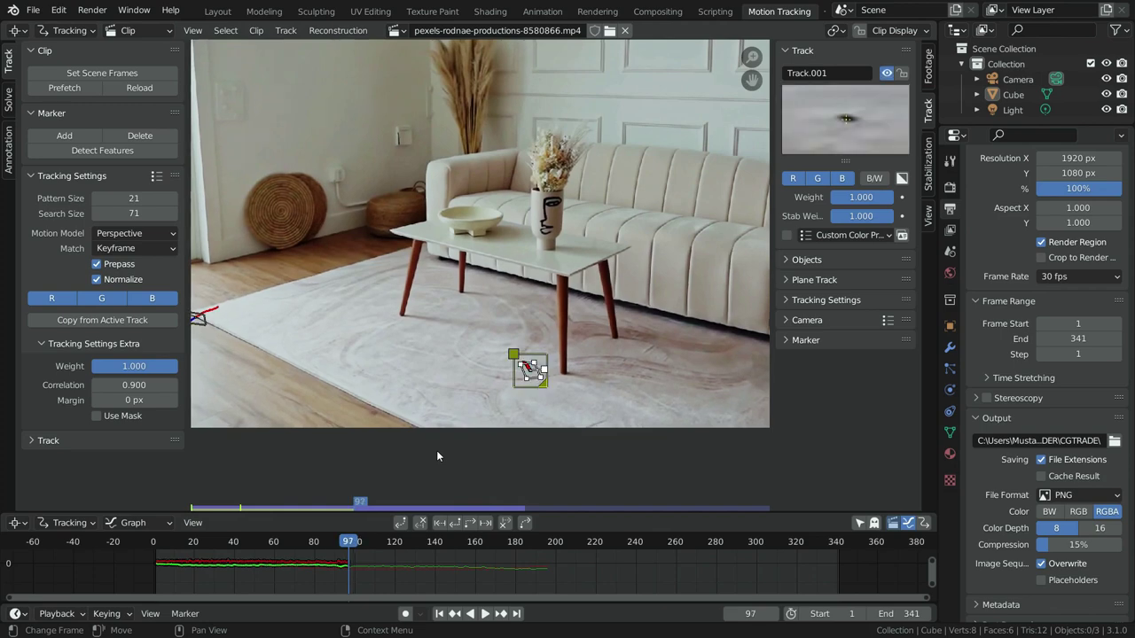
{"action": "scroll", "coordinate": [542, 392], "scroll_direction": "up", "scroll_amount": 3}
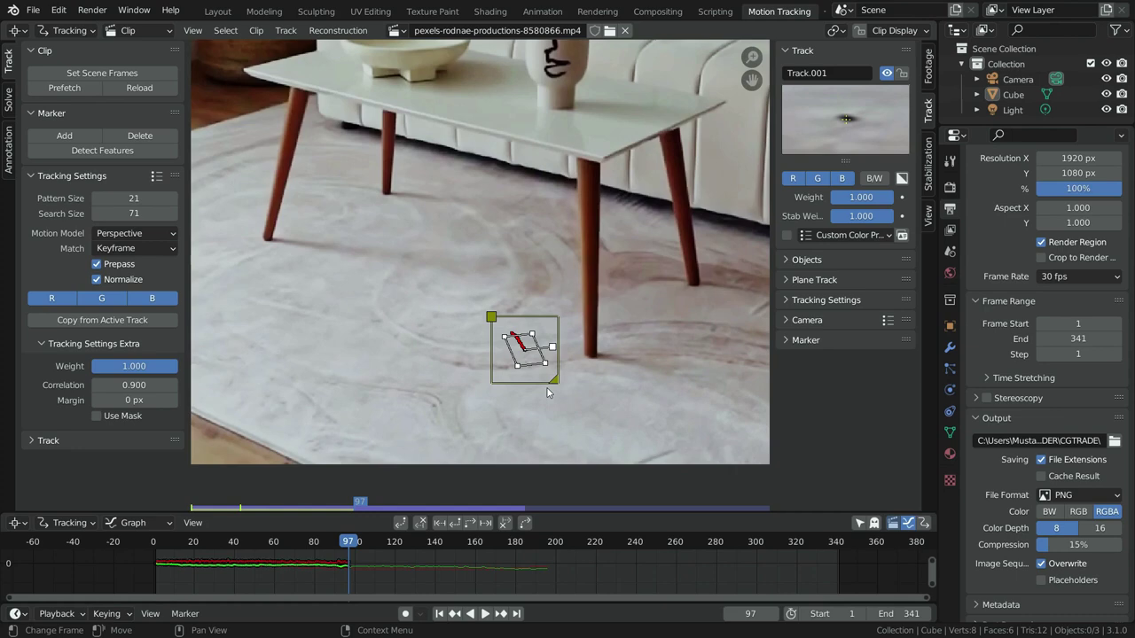
{"action": "left_click_drag", "start_coordinate": [553, 380], "coordinate": [586, 412]}
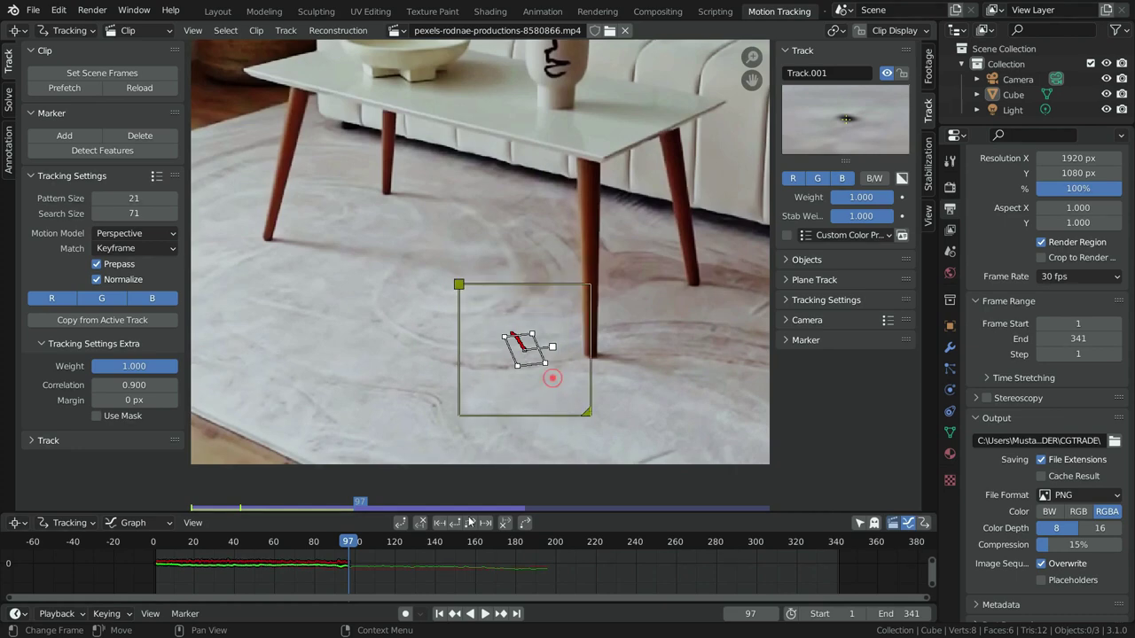
Step: Continue tracking the second rug marker forward from frame 97 and step back to its last tracked frame, 195
{"action": "key", "text": "ctrl+t"}
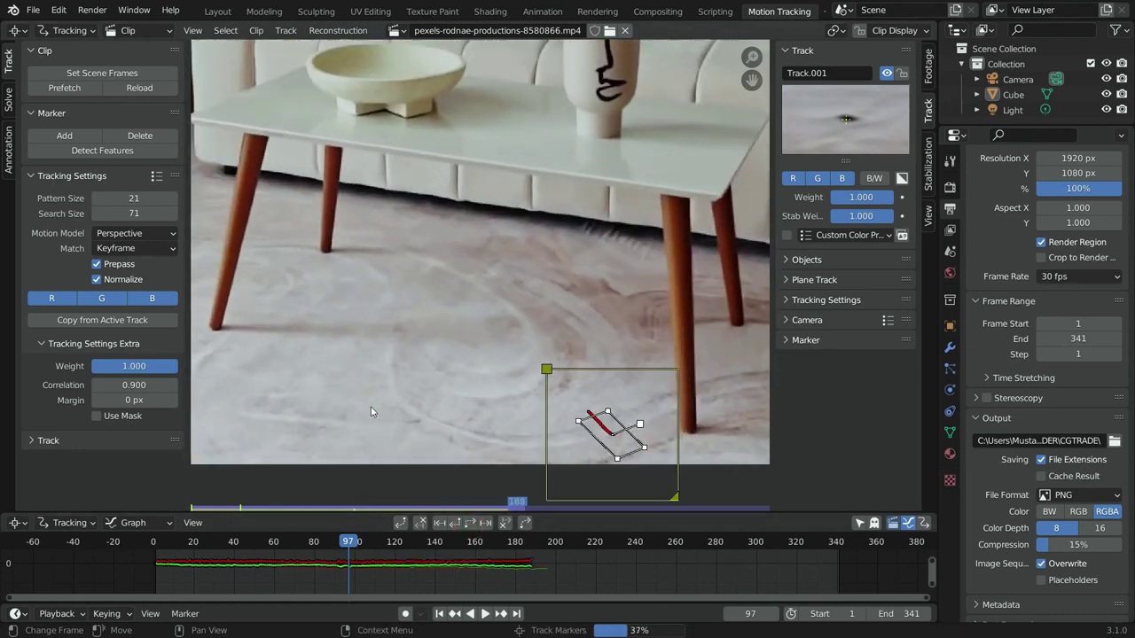
{"action": "scroll", "coordinate": [370, 411], "scroll_direction": "down", "scroll_amount": 1}
{"action": "scroll", "coordinate": [384, 361], "scroll_direction": "down", "scroll_amount": 2}
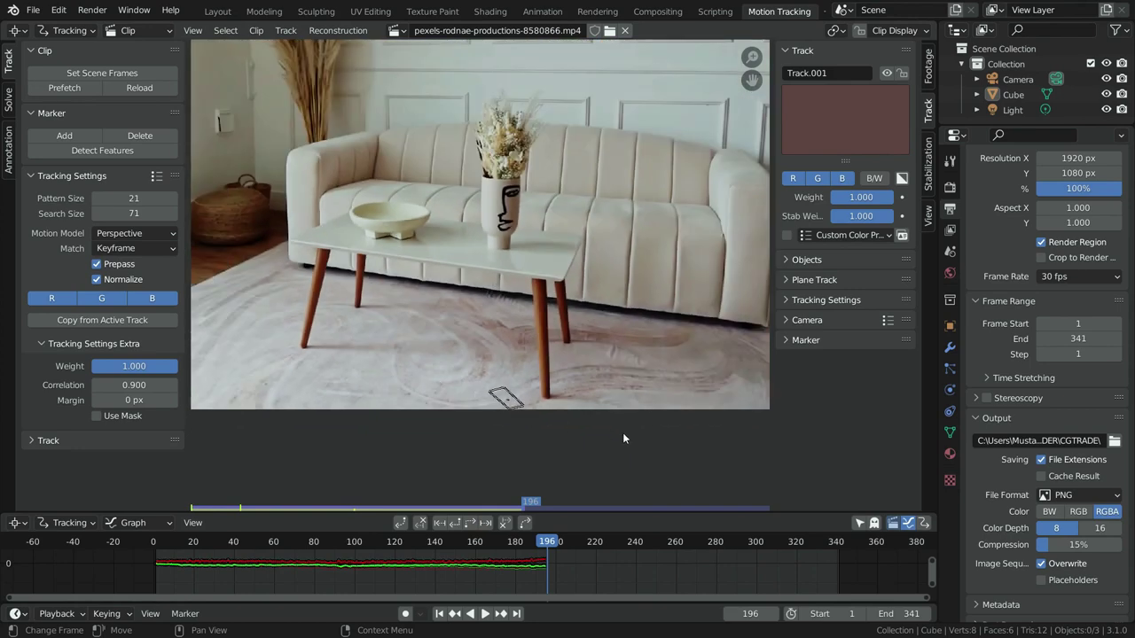
{"action": "scroll", "coordinate": [622, 434], "scroll_direction": "down", "scroll_amount": 3}
{"action": "scroll", "coordinate": [543, 360], "scroll_direction": "up", "scroll_amount": 2}
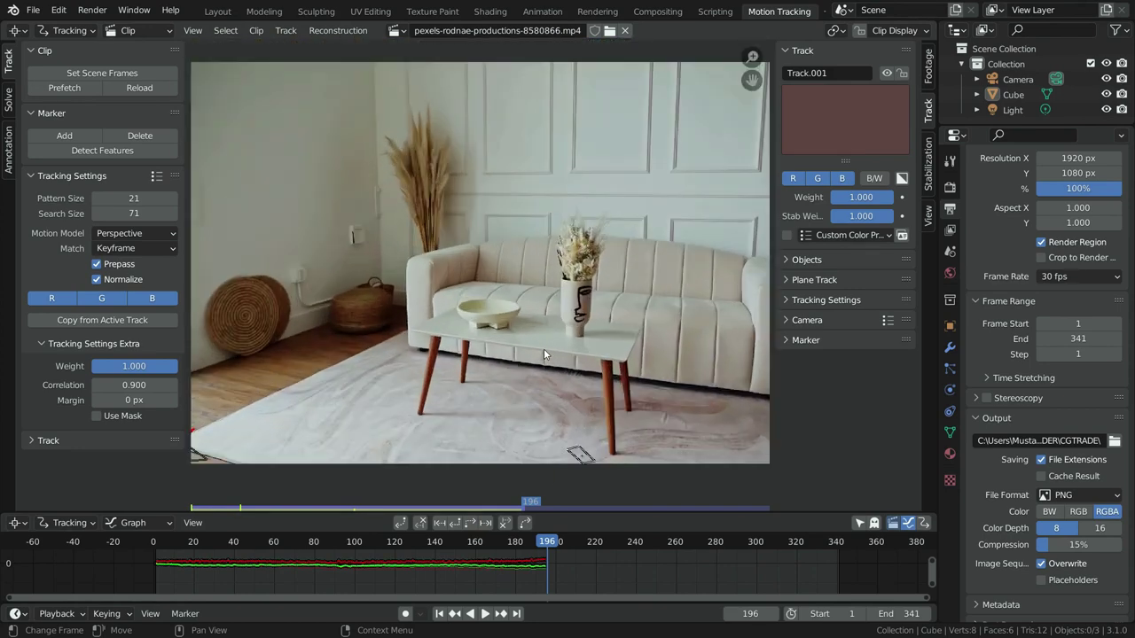
{"action": "key", "text": "Left"}
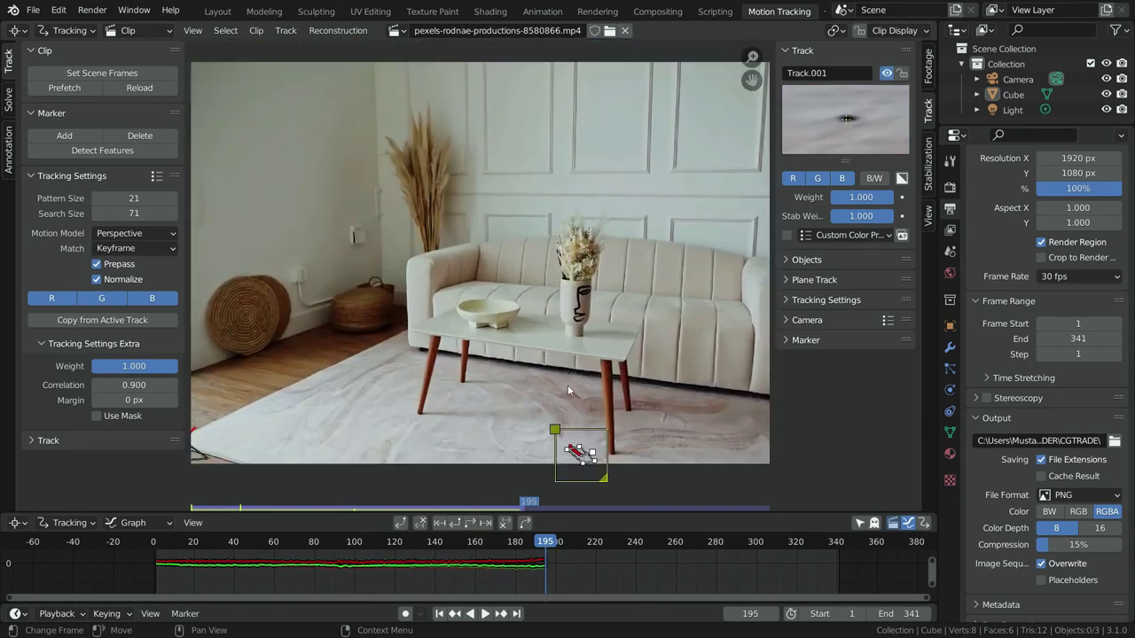
{"action": "scroll", "coordinate": [544, 355], "scroll_direction": "down", "scroll_amount": 2}
{"action": "scroll", "coordinate": [568, 377], "scroll_direction": "up", "scroll_amount": 2}
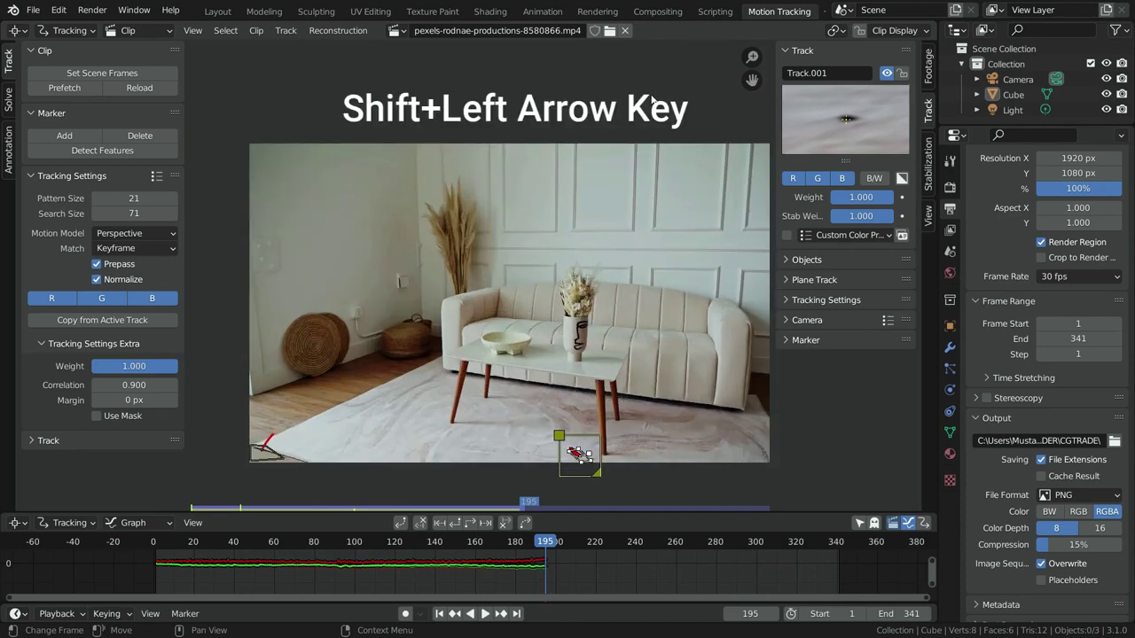
Step: From frame 1, add a marker on the rug's back edge near the round woven disc and track it forward
{"action": "key", "text": "shift+Left"}
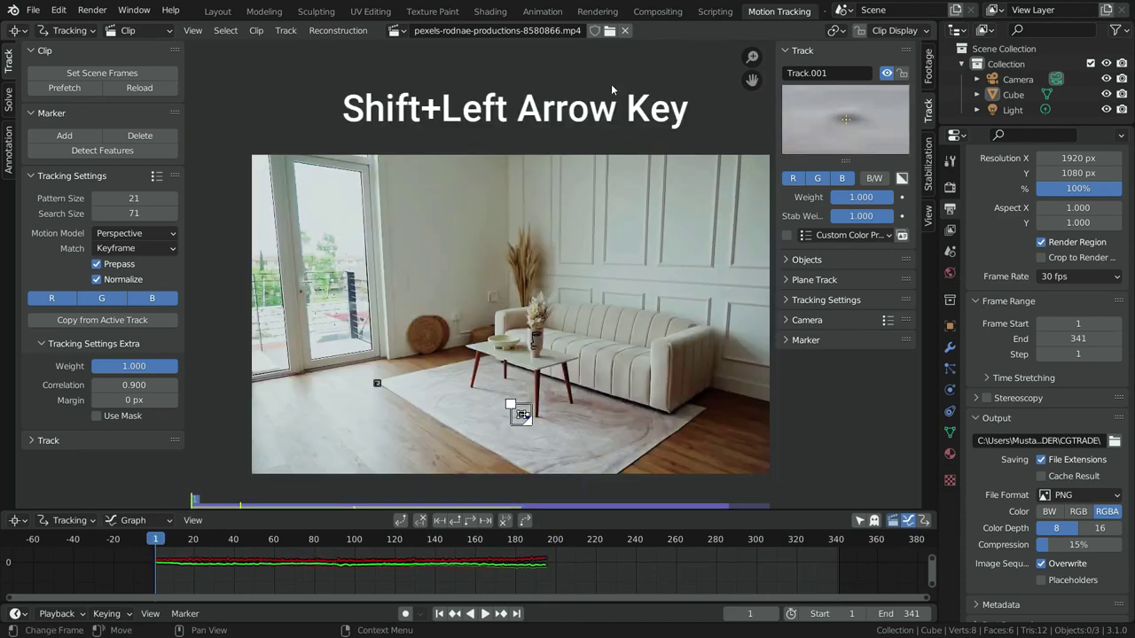
{"action": "scroll", "coordinate": [429, 377], "scroll_direction": "up", "scroll_amount": 3}
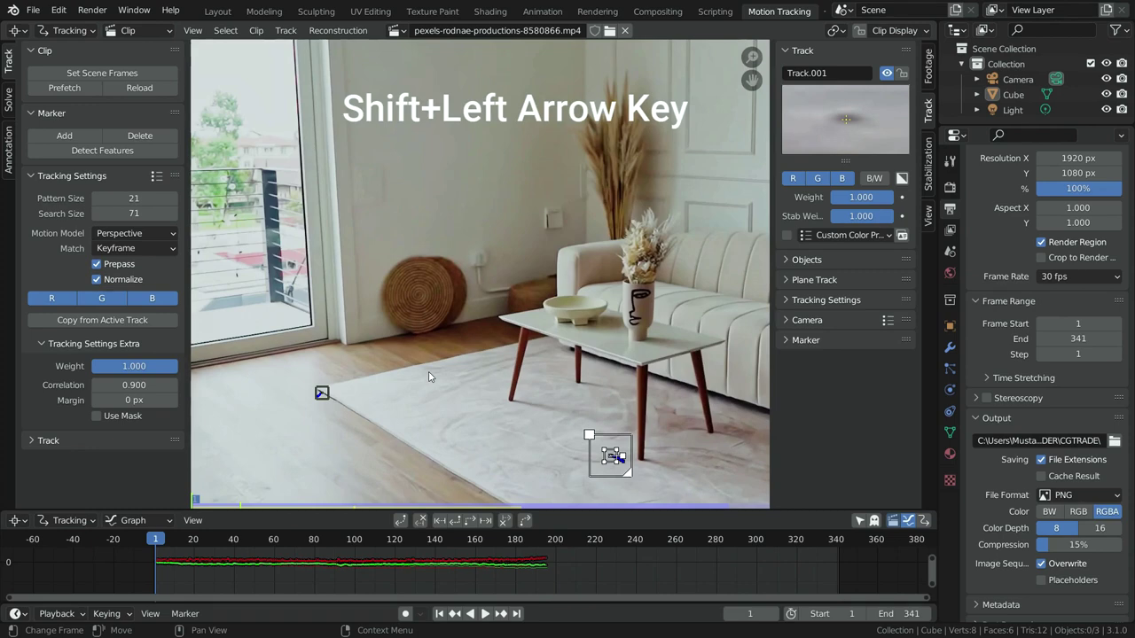
{"action": "scroll", "coordinate": [429, 376], "scroll_direction": "up", "scroll_amount": 8}
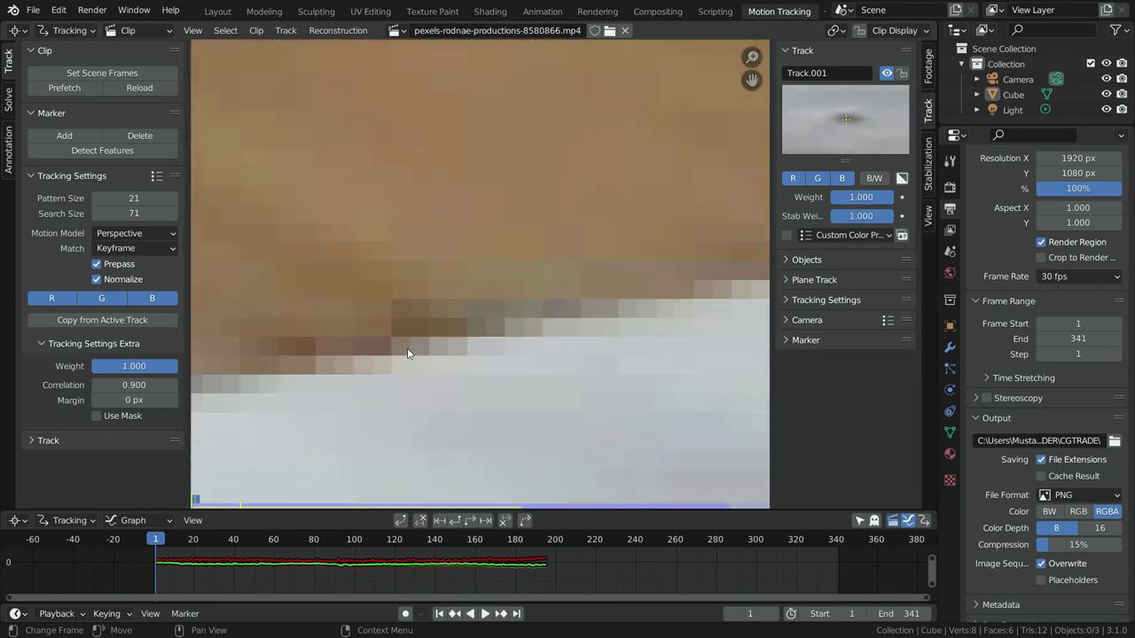
{"action": "scroll", "coordinate": [408, 353], "scroll_direction": "up", "scroll_amount": 2}
{"action": "left_click", "coordinate": [402, 312], "text": "ctrl"}
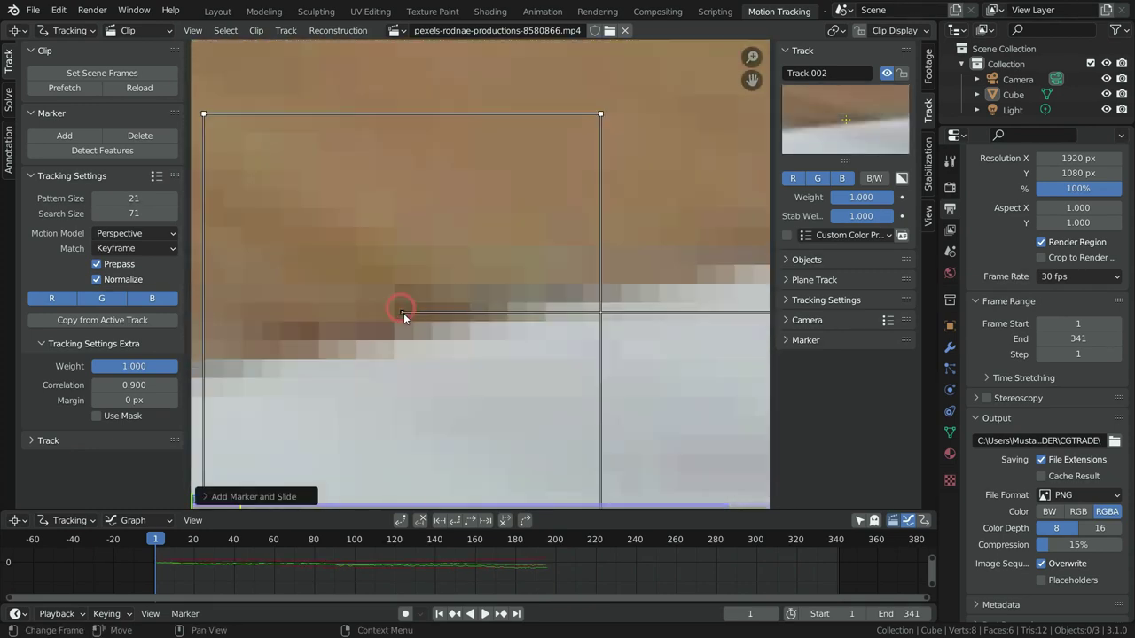
{"action": "scroll", "coordinate": [403, 313], "scroll_direction": "down", "scroll_amount": 5}
{"action": "scroll", "coordinate": [417, 328], "scroll_direction": "down", "scroll_amount": 3}
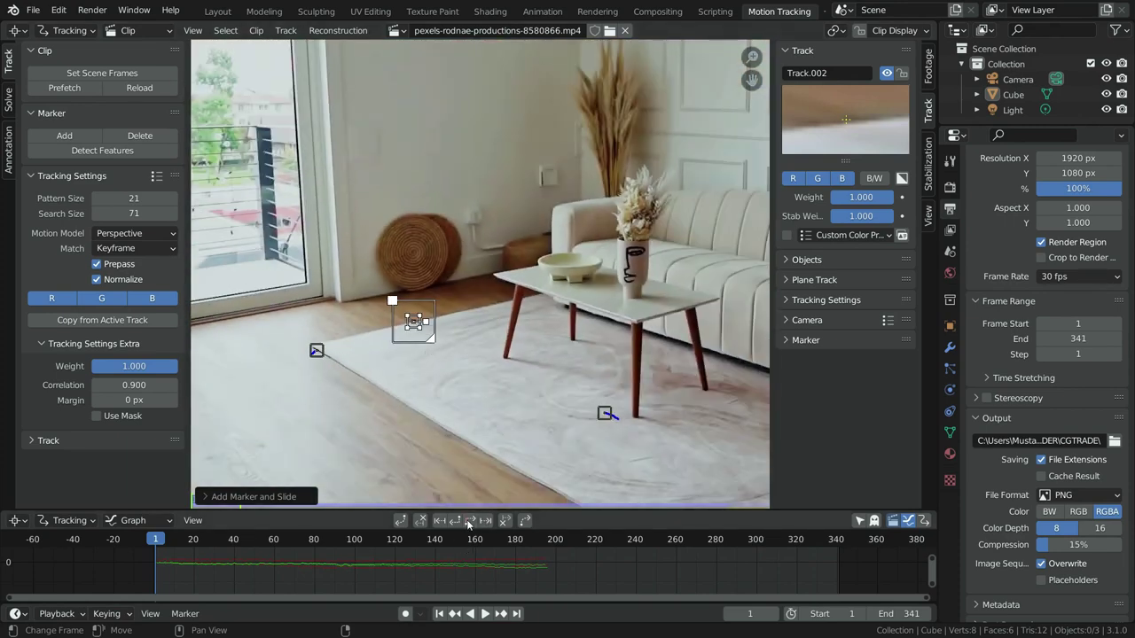
{"action": "left_click", "coordinate": [469, 521]}
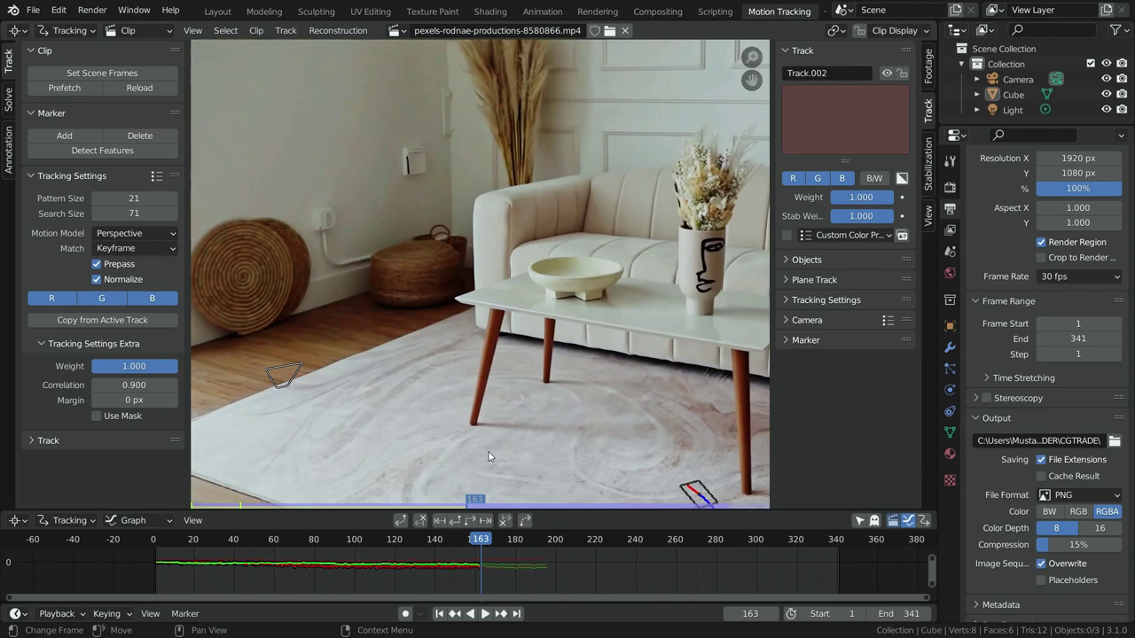
Step: Step back to frame 162 and enlarge the rug-edge marker's search area to nearly double
{"action": "key", "text": "Left"}
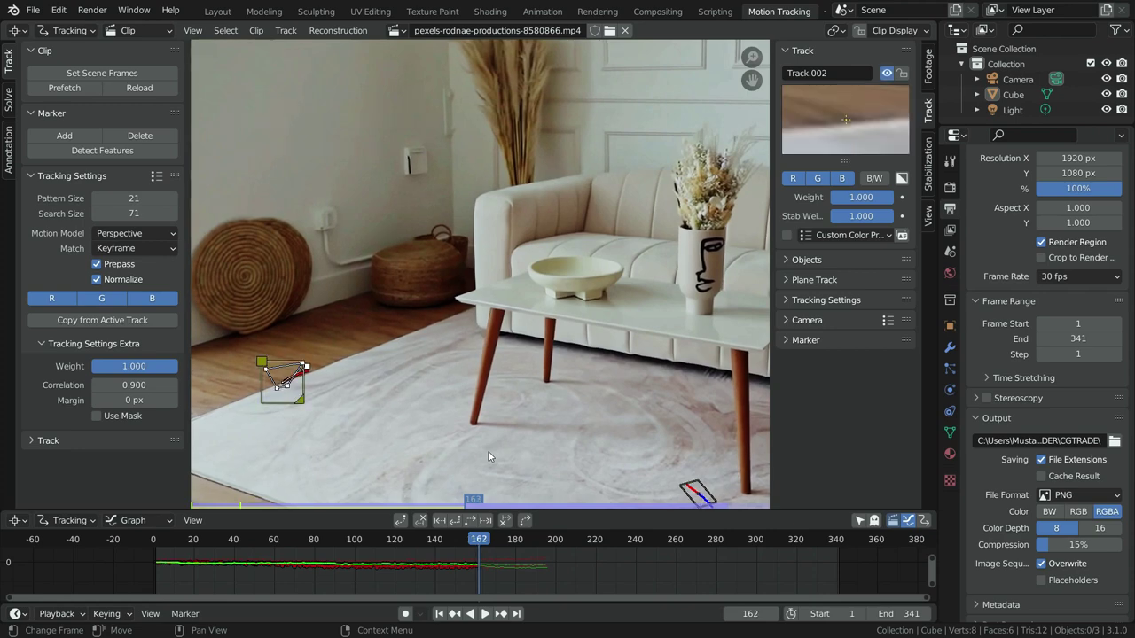
{"action": "scroll", "coordinate": [332, 399], "scroll_direction": "down", "scroll_amount": 4}
{"action": "scroll", "coordinate": [337, 399], "scroll_direction": "up", "scroll_amount": 7}
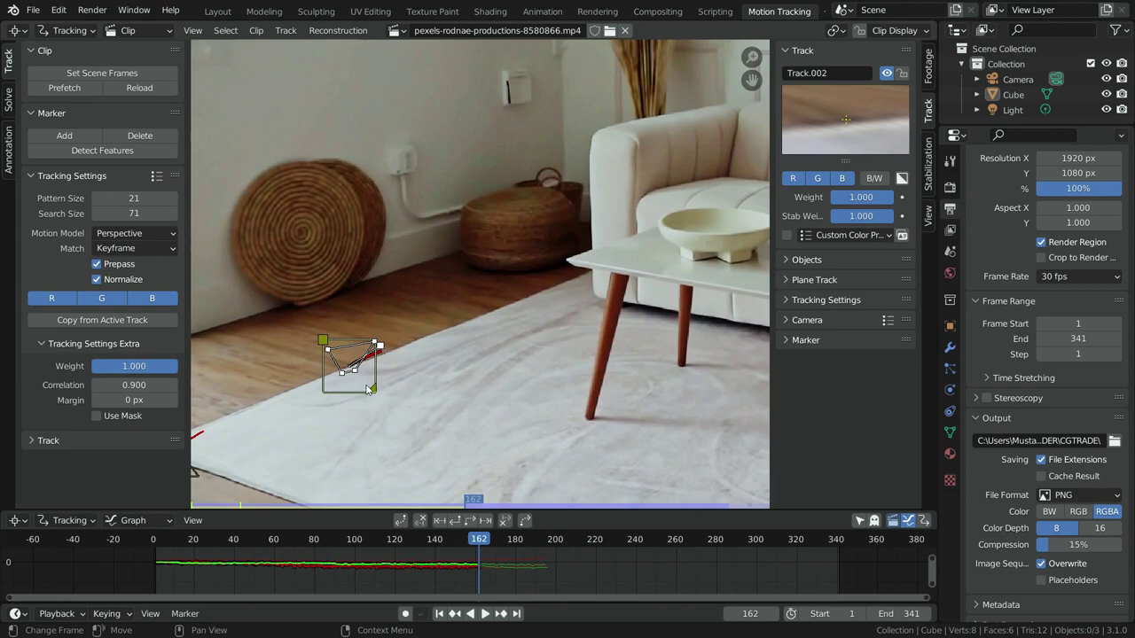
{"action": "left_click_drag", "start_coordinate": [371, 391], "coordinate": [395, 411]}
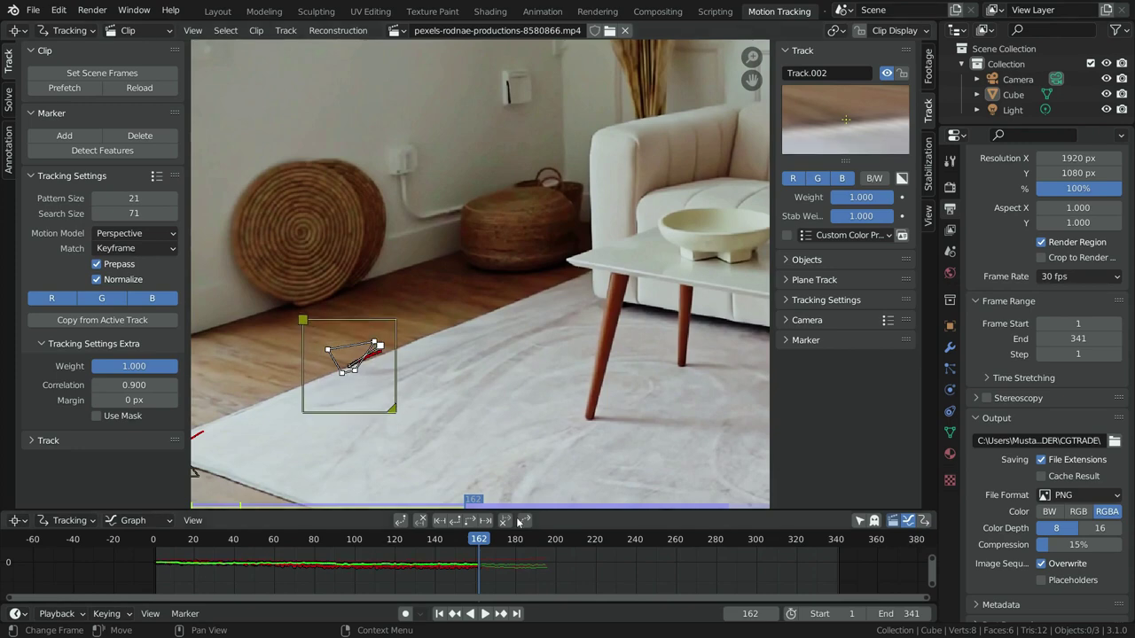
Step: Continue tracking the rug-edge marker forward from frame 162 and check its last tracked frame, 310
{"action": "left_click", "coordinate": [470, 520]}
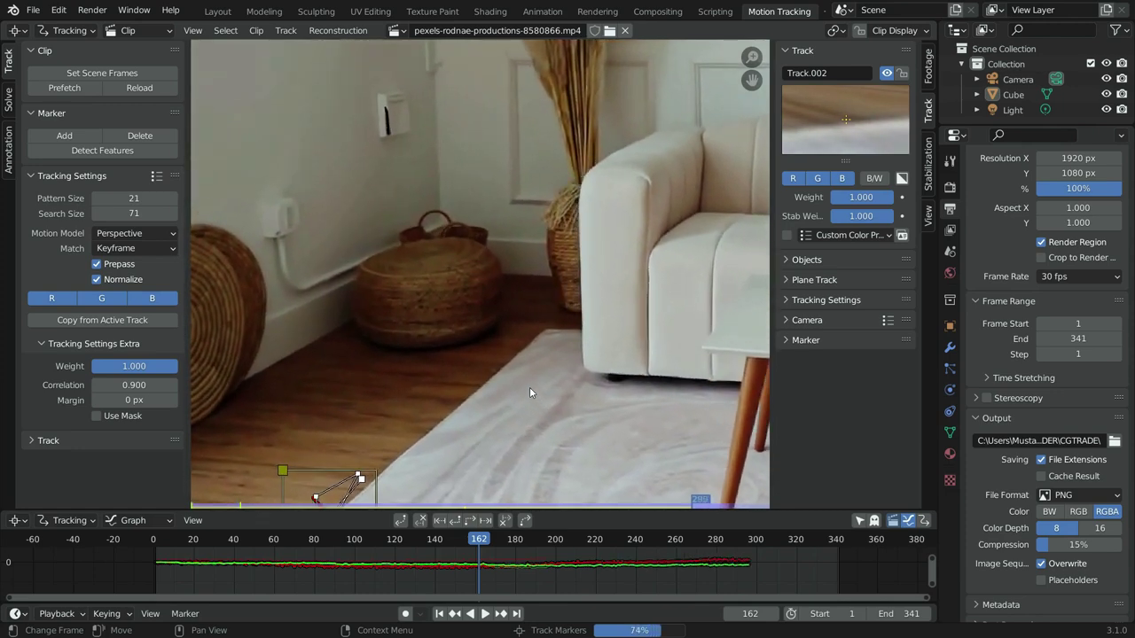
{"action": "scroll", "coordinate": [495, 368], "scroll_direction": "down", "scroll_amount": 5}
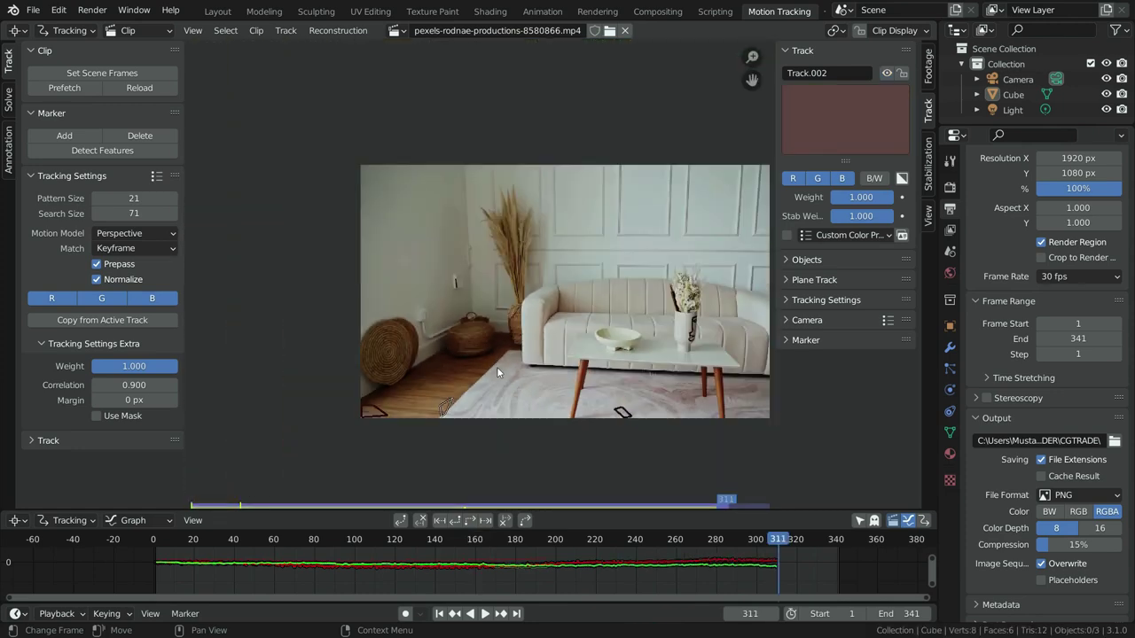
{"action": "scroll", "coordinate": [495, 367], "scroll_direction": "up", "scroll_amount": 3}
{"action": "key", "text": "Left"}
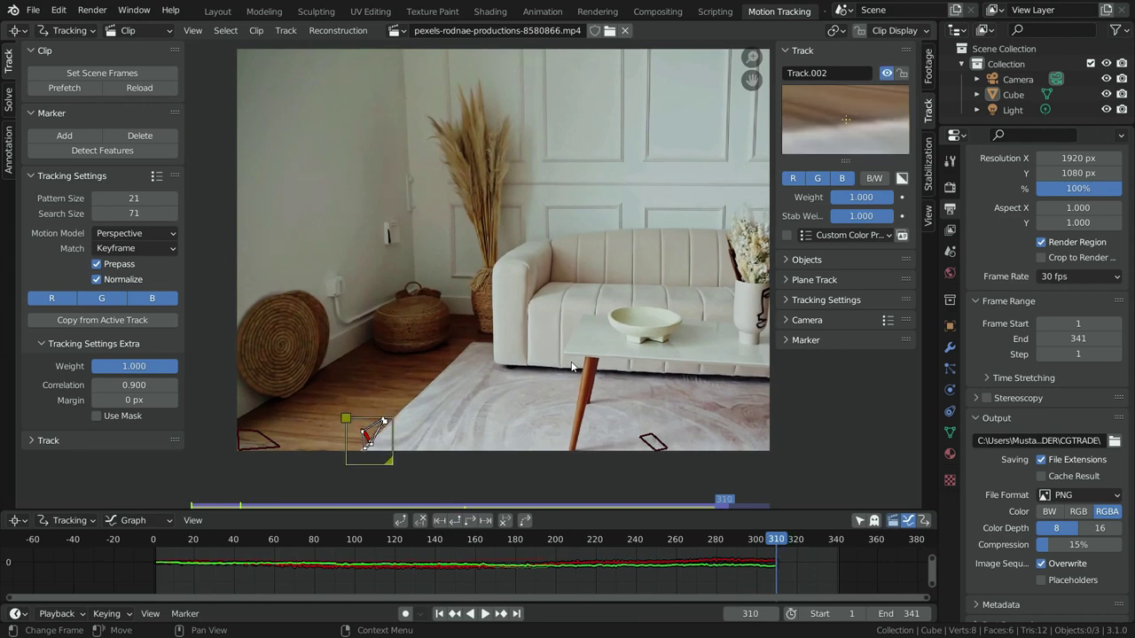
{"action": "key", "text": "Right"}
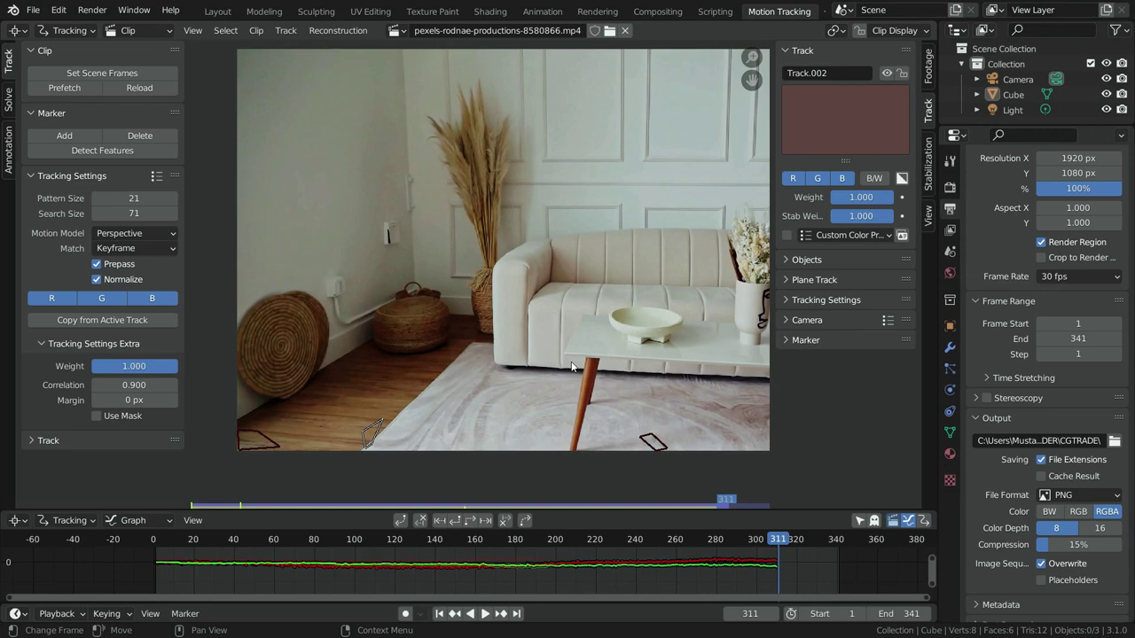
Step: From frame 1, add a marker on the dark shadow at the base of the round woven disc and track it to frame 341
{"action": "key", "text": "shift+Left"}
{"action": "scroll", "coordinate": [572, 367], "scroll_direction": "down", "scroll_amount": 4}
{"action": "scroll", "coordinate": [632, 287], "scroll_direction": "up", "scroll_amount": 3}
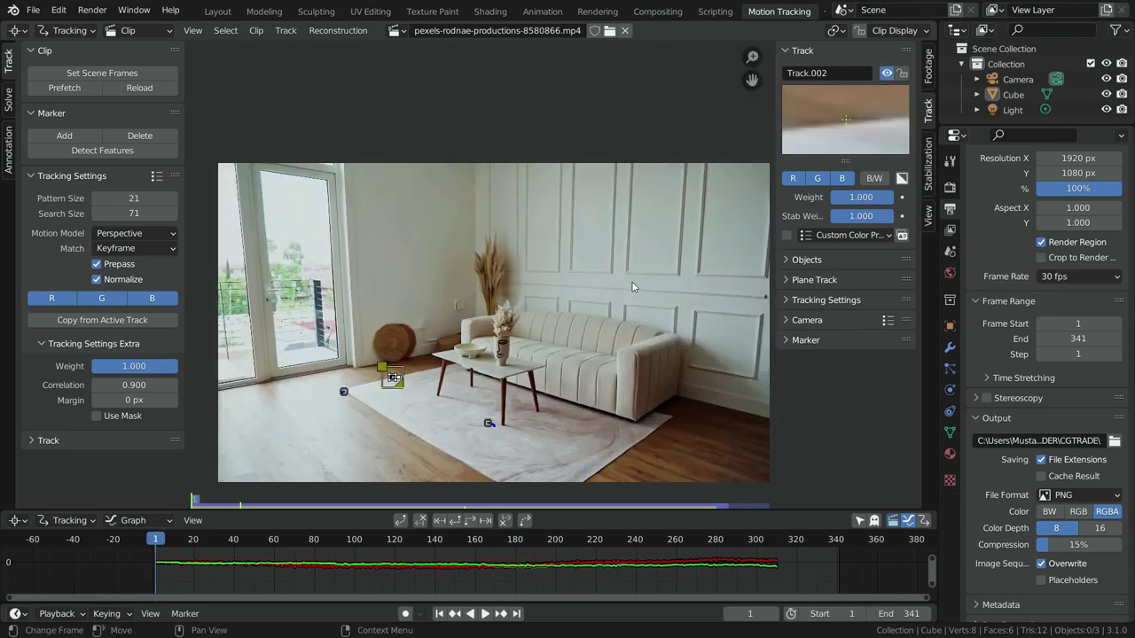
{"action": "scroll", "coordinate": [383, 368], "scroll_direction": "up", "scroll_amount": 10}
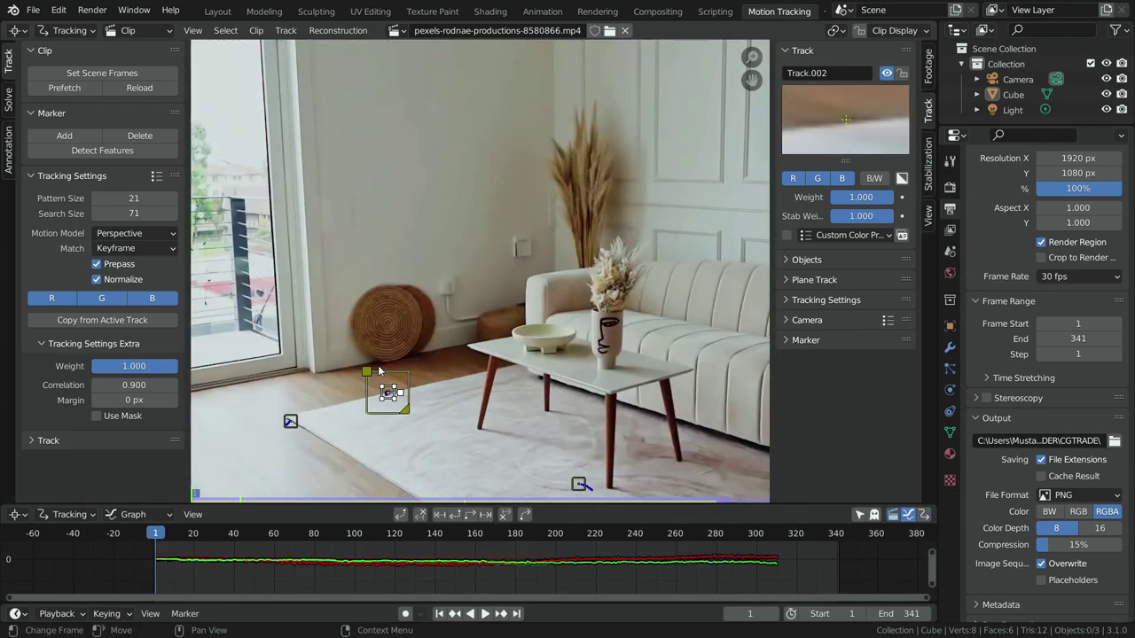
{"action": "scroll", "coordinate": [383, 353], "scroll_direction": "up", "scroll_amount": 8}
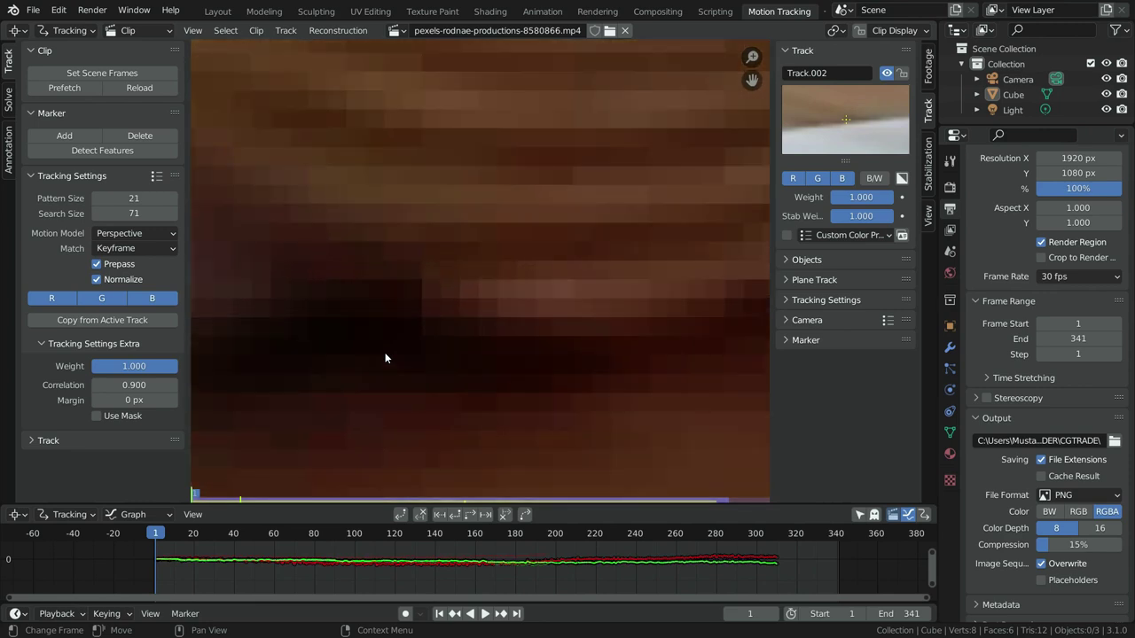
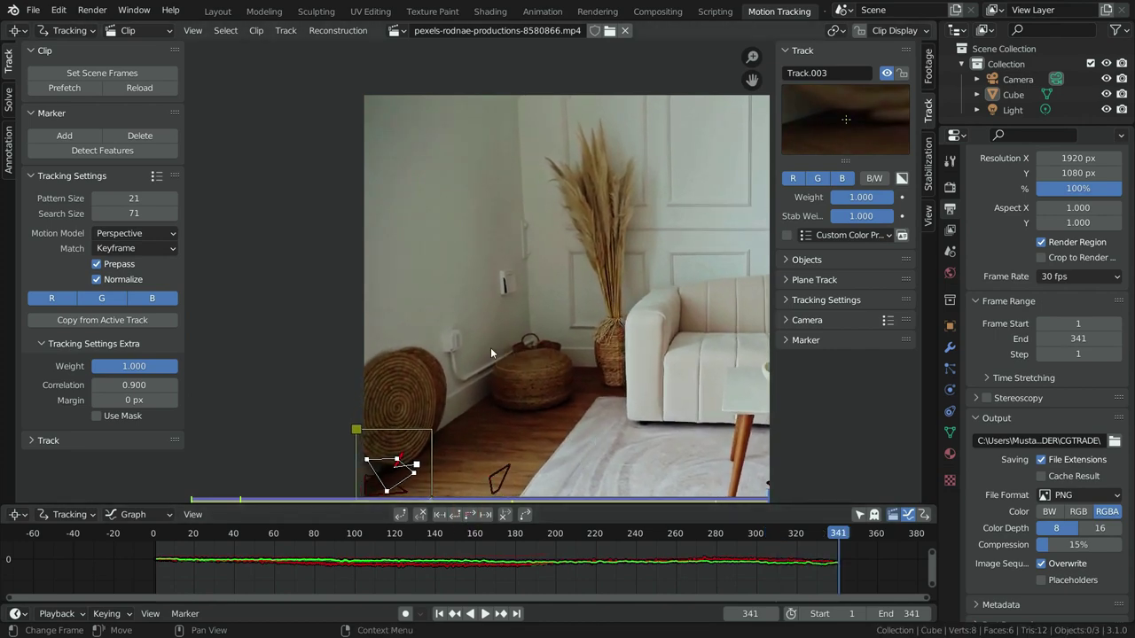
{"action": "scroll", "coordinate": [503, 352], "scroll_direction": "down", "scroll_amount": 4}
{"action": "scroll", "coordinate": [504, 359], "scroll_direction": "up", "scroll_amount": 6}
Step: From frame 1, add a marker on the dark corner at the foot of the bowl on the table and track it forward
{"action": "key", "text": "shift+Left"}
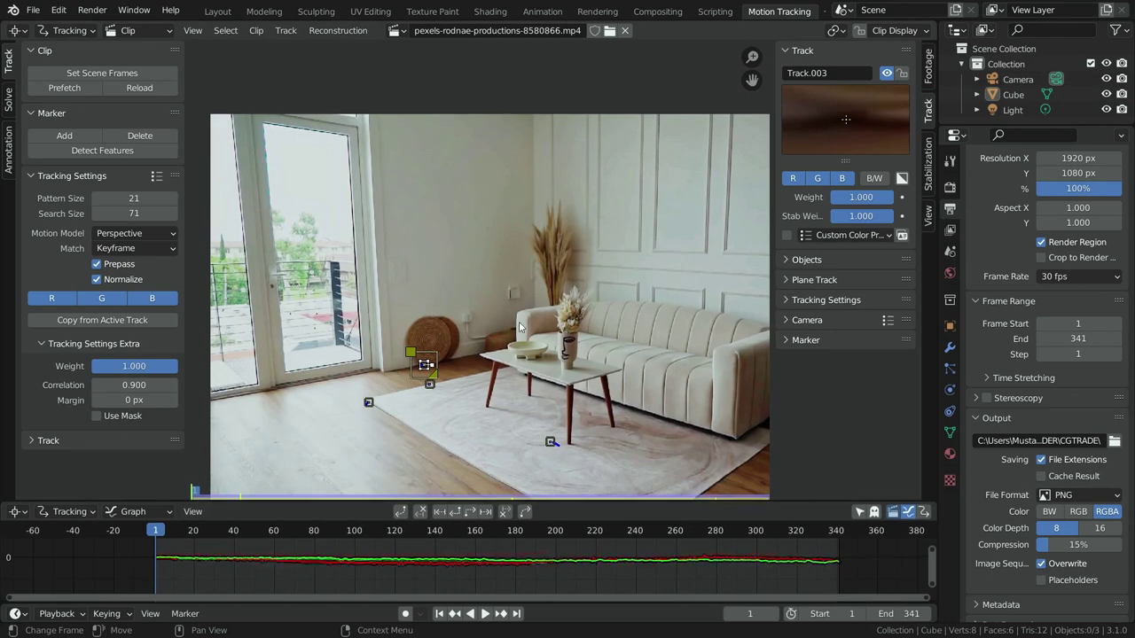
{"action": "scroll", "coordinate": [526, 353], "scroll_direction": "up", "scroll_amount": 7}
{"action": "scroll", "coordinate": [550, 352], "scroll_direction": "up", "scroll_amount": 4}
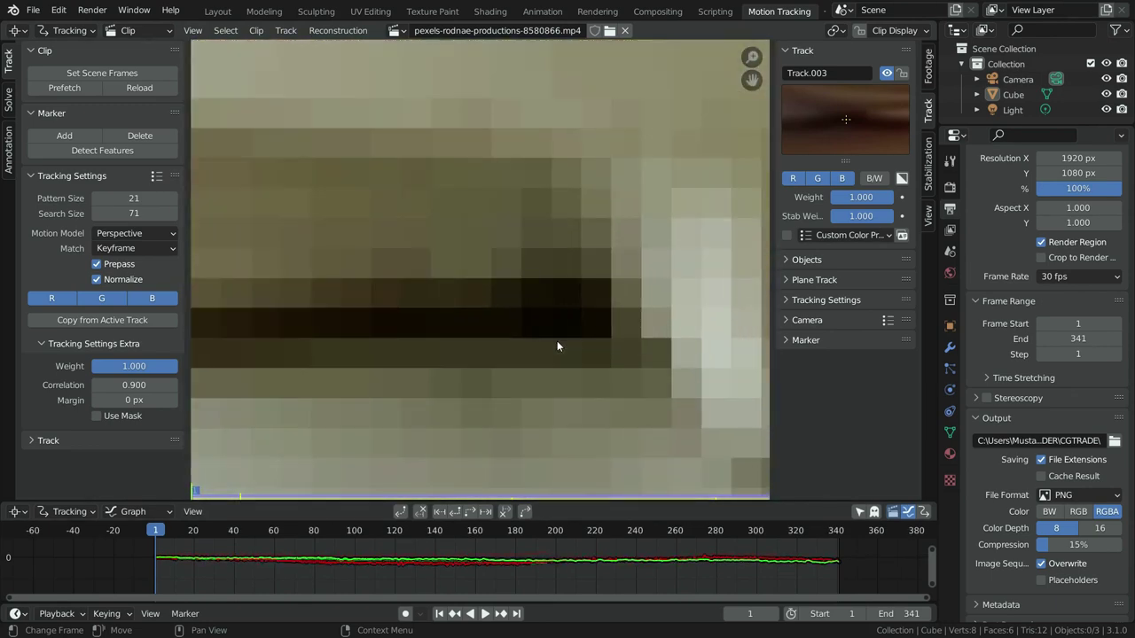
{"action": "left_click", "coordinate": [564, 317], "text": "ctrl"}
{"action": "scroll", "coordinate": [562, 314], "scroll_direction": "down", "scroll_amount": 10}
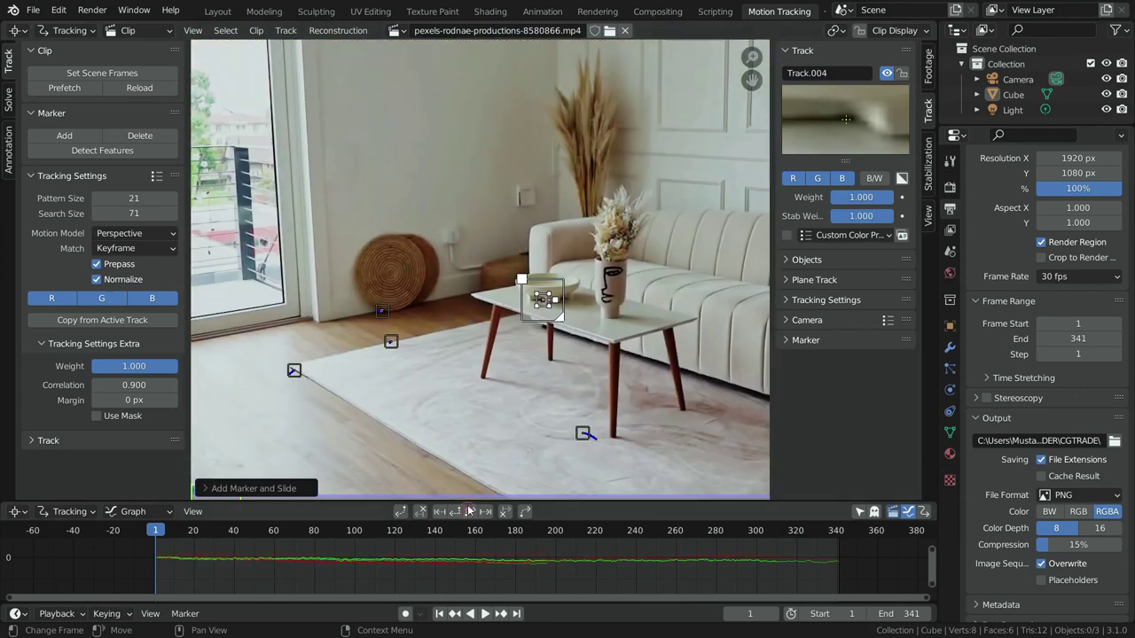
{"action": "key", "text": "ctrl+t"}
Step: Step back to frame 201, enlarge the bowl marker's search area to nearly double, and track it on to frame 341
{"action": "key", "text": "Left"}
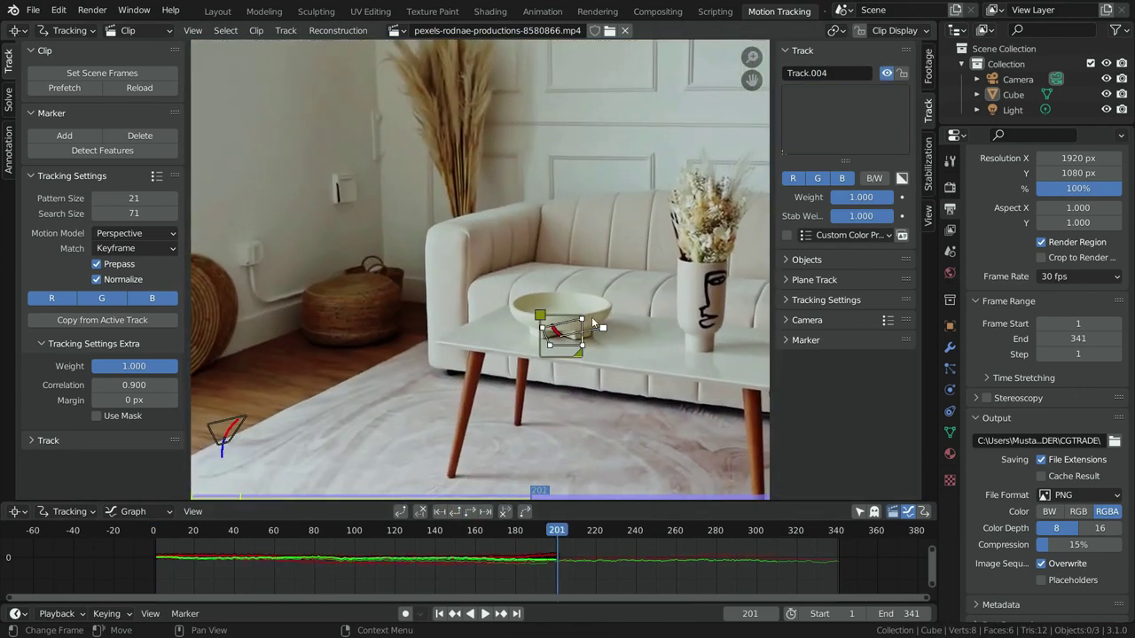
{"action": "scroll", "coordinate": [602, 321], "scroll_direction": "up", "scroll_amount": 3}
{"action": "left_click_drag", "start_coordinate": [585, 359], "coordinate": [606, 382]}
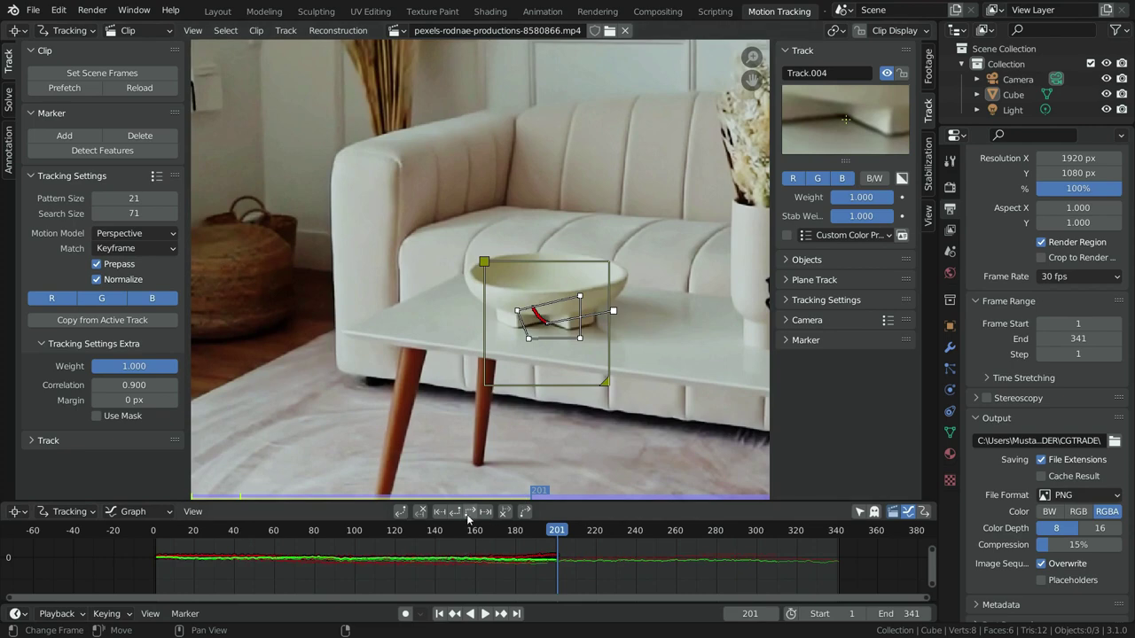
{"action": "key", "text": "ctrl+t"}
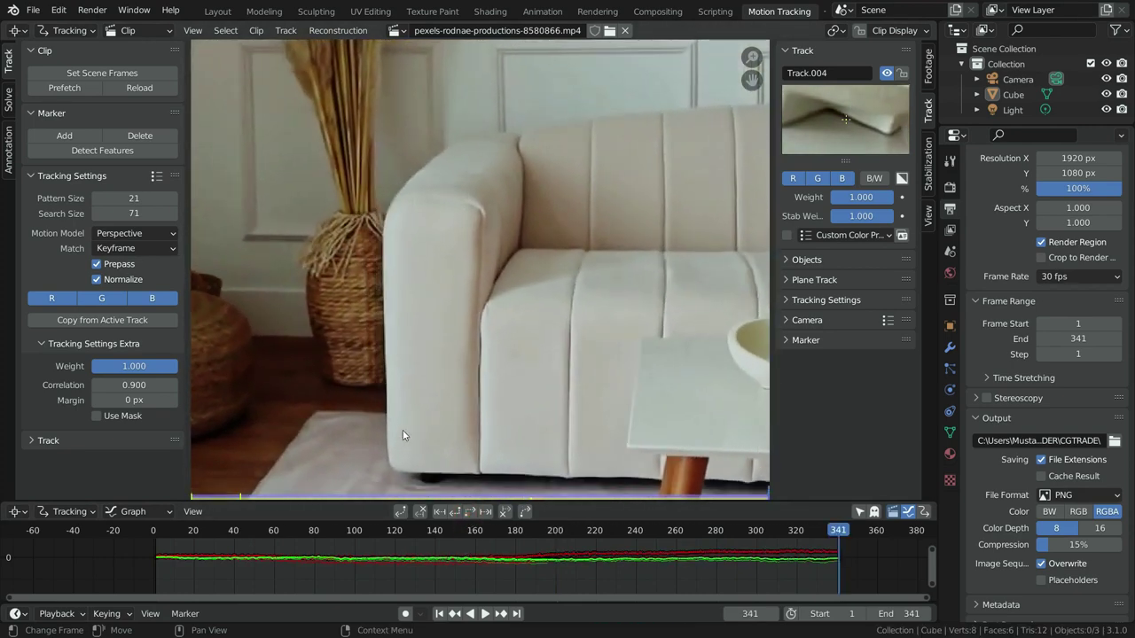
Step: From frame 1, add a marker on the black face drawing of the vase and track it forward to frame 341
{"action": "key", "text": "Home"}
{"action": "key", "text": "shift+Left"}
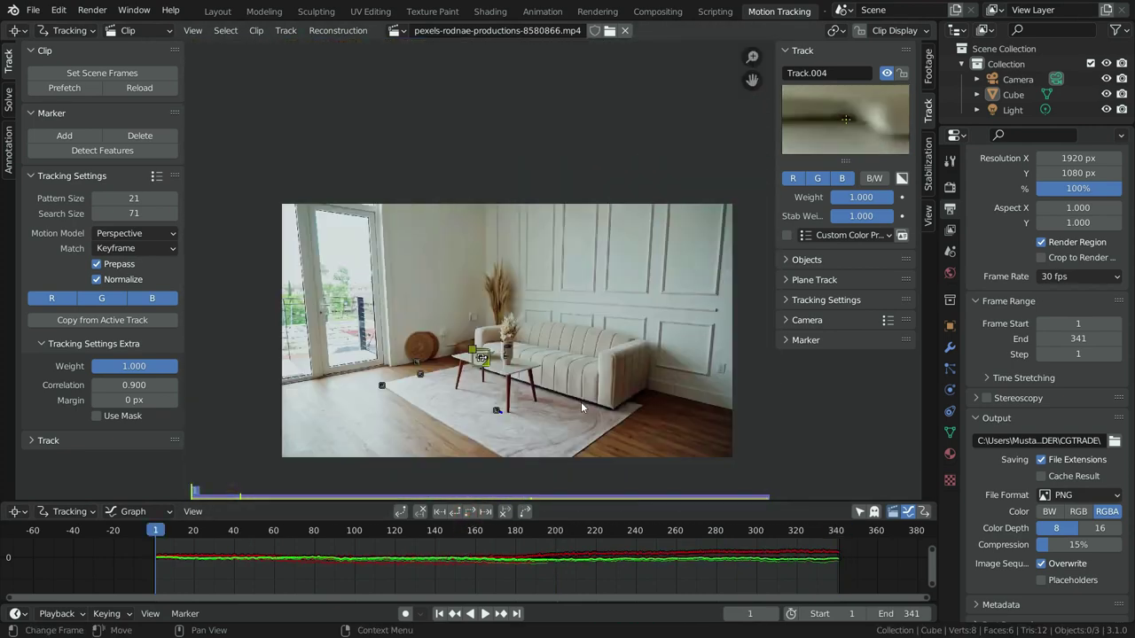
{"action": "scroll", "coordinate": [502, 331], "scroll_direction": "up", "scroll_amount": 15}
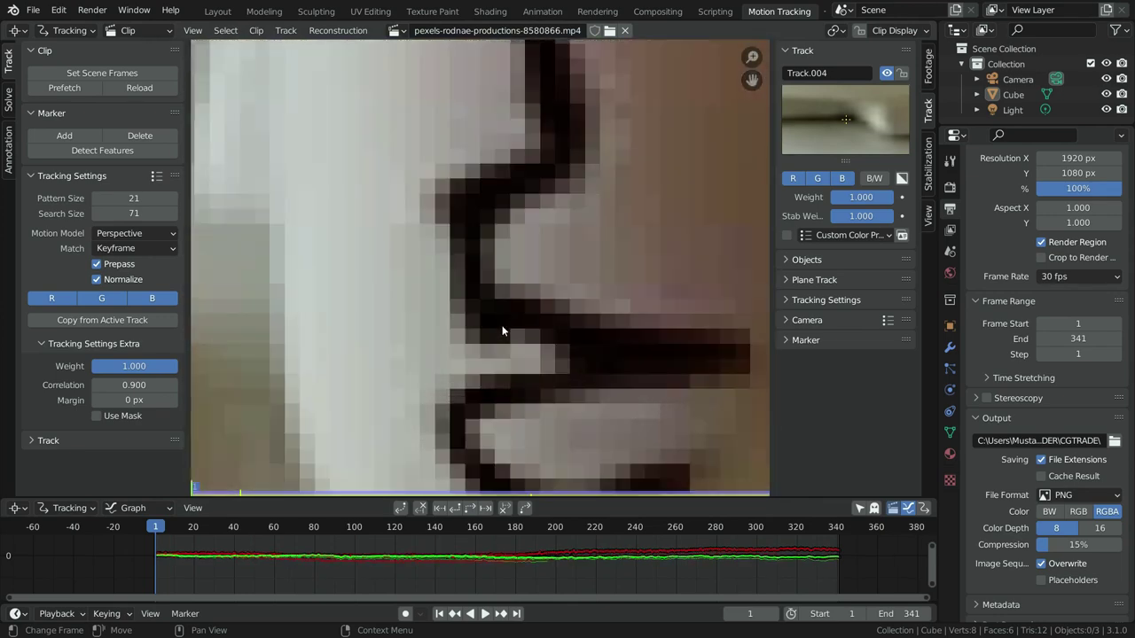
{"action": "scroll", "coordinate": [502, 330], "scroll_direction": "up", "scroll_amount": 2}
{"action": "scroll", "coordinate": [507, 312], "scroll_direction": "up", "scroll_amount": 2}
{"action": "left_click", "coordinate": [471, 309], "text": "ctrl"}
{"action": "scroll", "coordinate": [496, 302], "scroll_direction": "down", "scroll_amount": 18}
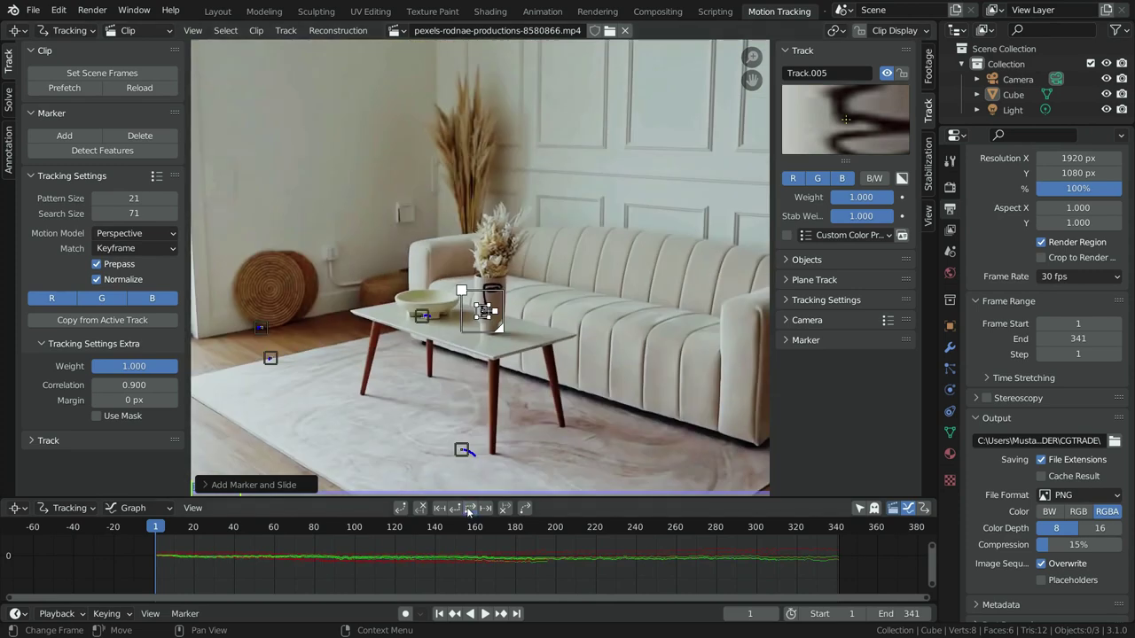
{"action": "left_click", "coordinate": [470, 509]}
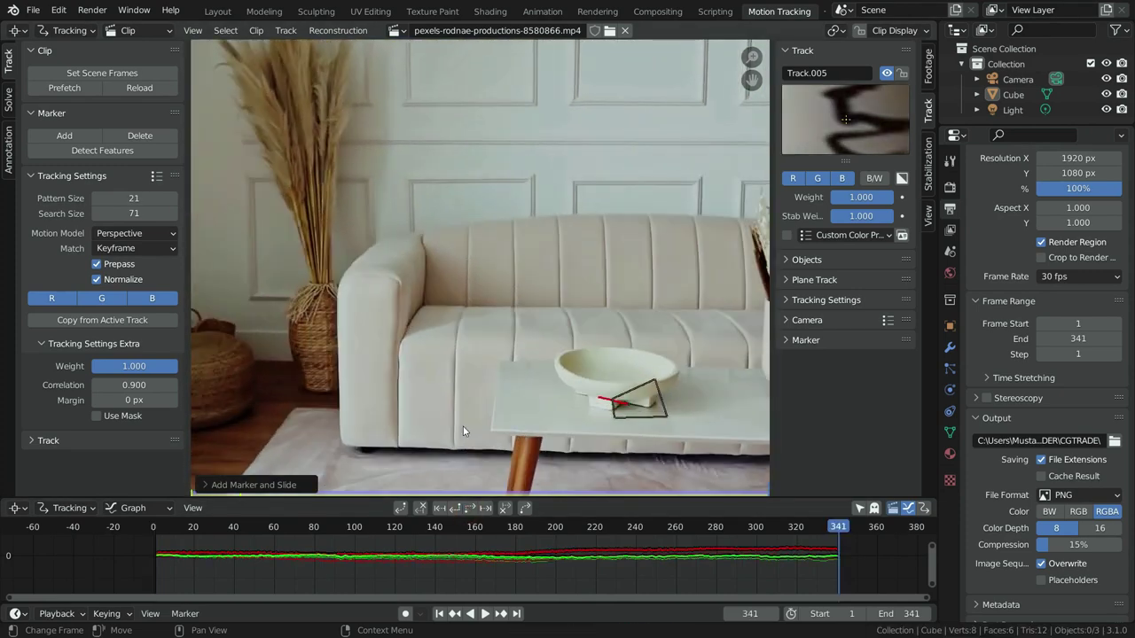
{"action": "scroll", "coordinate": [502, 328], "scroll_direction": "down", "scroll_amount": 3}
{"action": "scroll", "coordinate": [627, 311], "scroll_direction": "up", "scroll_amount": 3}
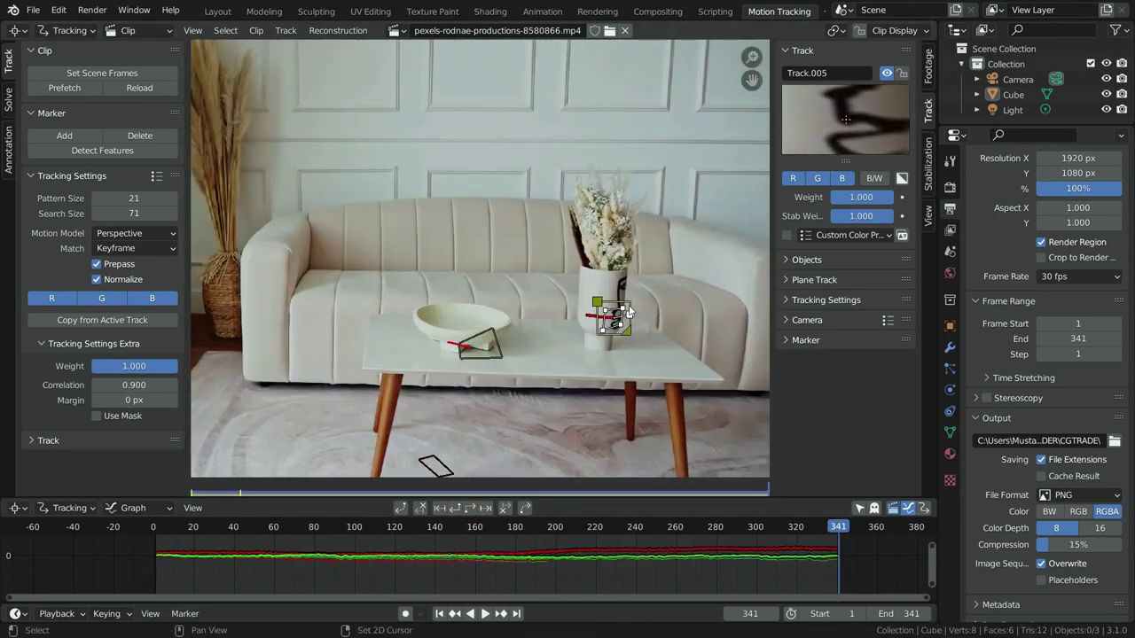
Step: From frame 1, add a marker on the dark edge of the wall switch beside the pampas grass and track it forward
{"action": "key", "text": "shift+Left"}
{"action": "scroll", "coordinate": [629, 305], "scroll_direction": "down", "scroll_amount": 3}
{"action": "scroll", "coordinate": [478, 302], "scroll_direction": "up", "scroll_amount": 3}
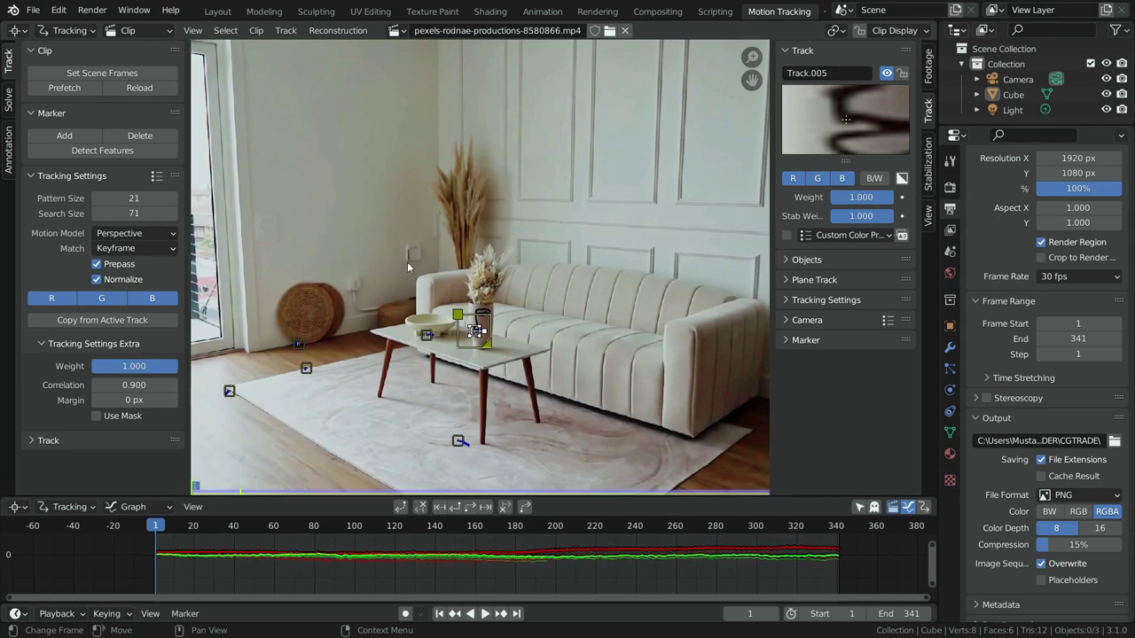
{"action": "scroll", "coordinate": [408, 259], "scroll_direction": "up", "scroll_amount": 10}
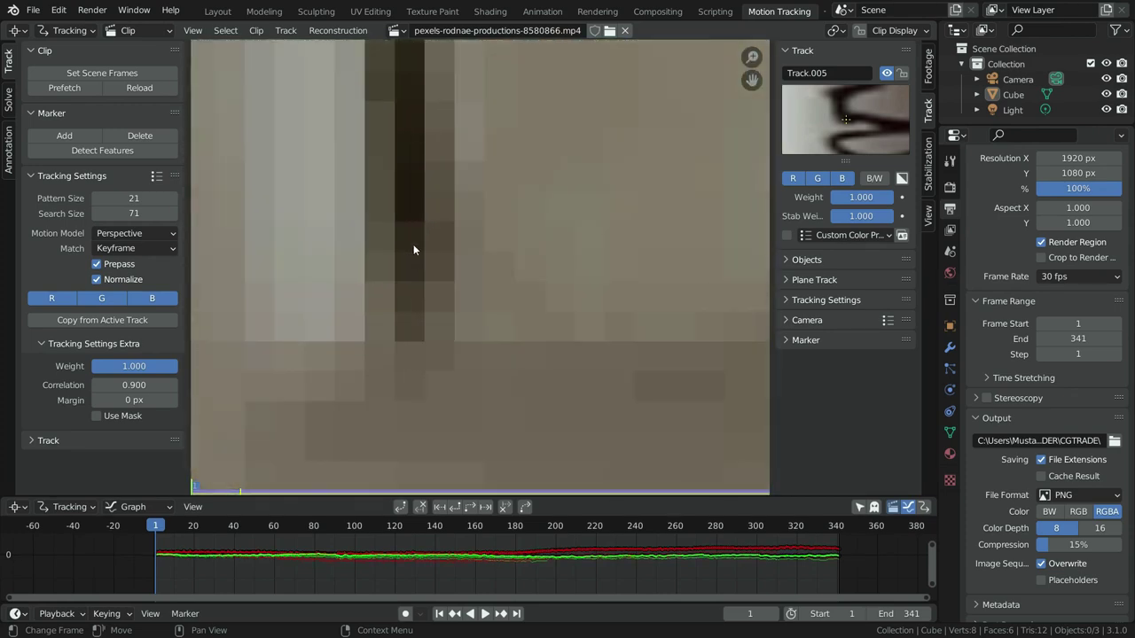
{"action": "scroll", "coordinate": [415, 250], "scroll_direction": "up", "scroll_amount": 2}
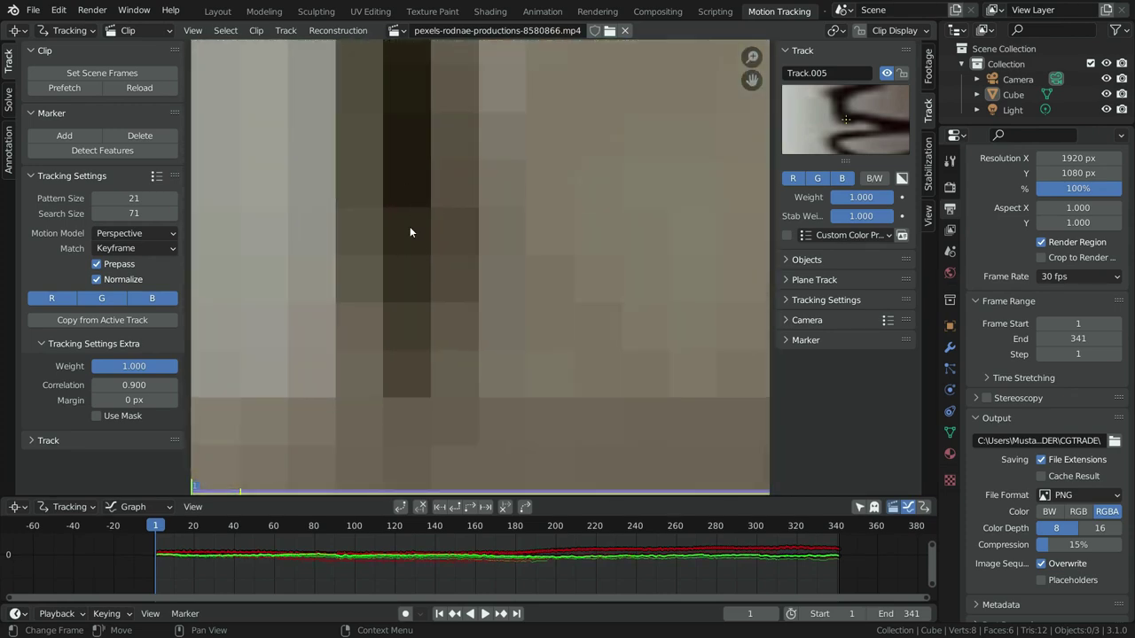
{"action": "left_click", "coordinate": [410, 232], "text": "ctrl"}
{"action": "scroll", "coordinate": [423, 250], "scroll_direction": "down", "scroll_amount": 10}
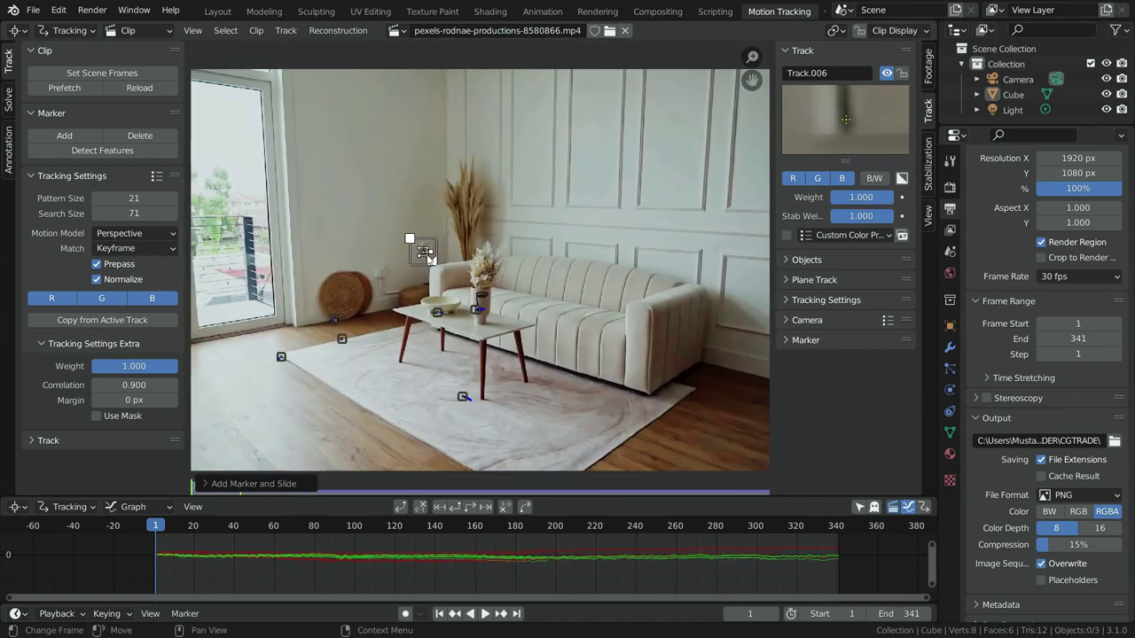
{"action": "key", "text": "ctrl+t"}
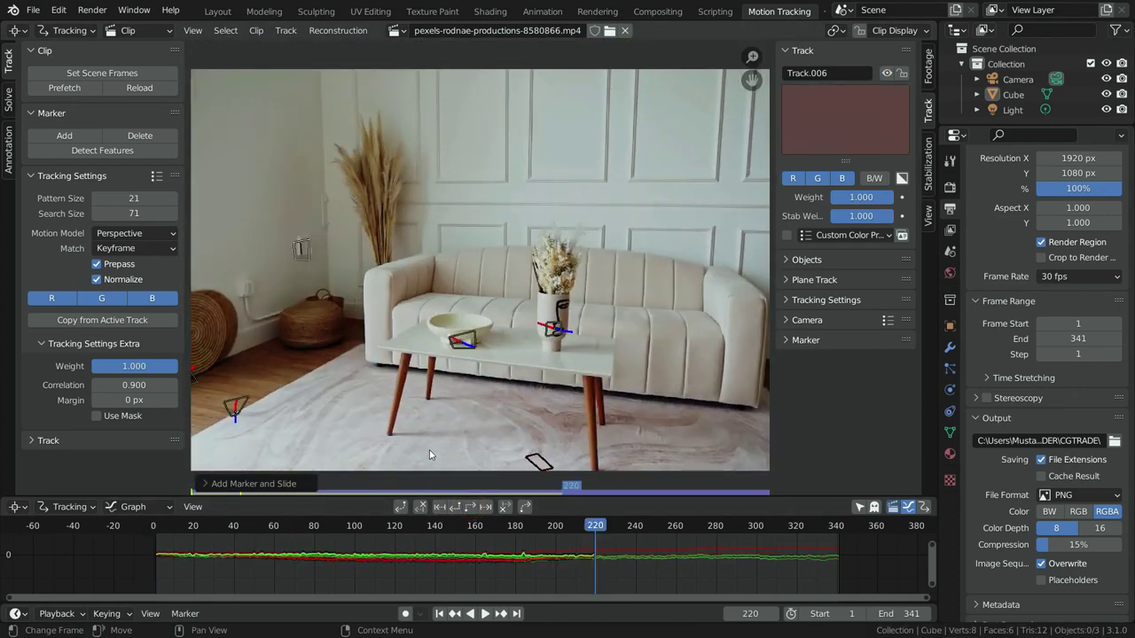
Step: Step back to frame 219, enlarge the wall switch marker's search area, and track it on to frame 341
{"action": "scroll", "coordinate": [301, 262], "scroll_direction": "up", "scroll_amount": 7}
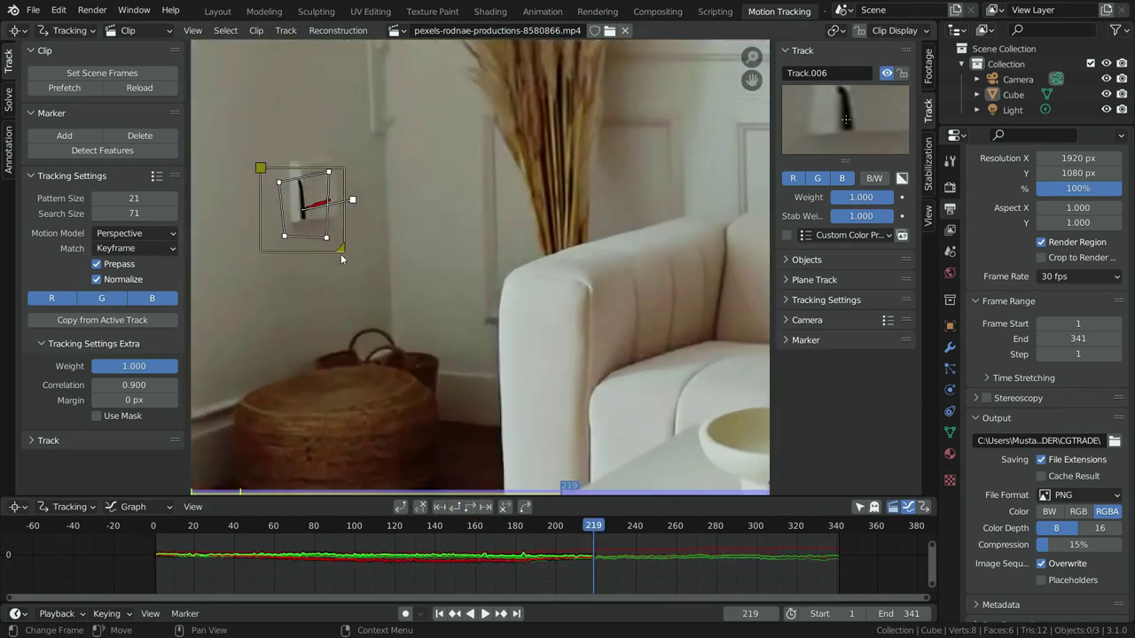
{"action": "key", "text": "ctrl+t"}
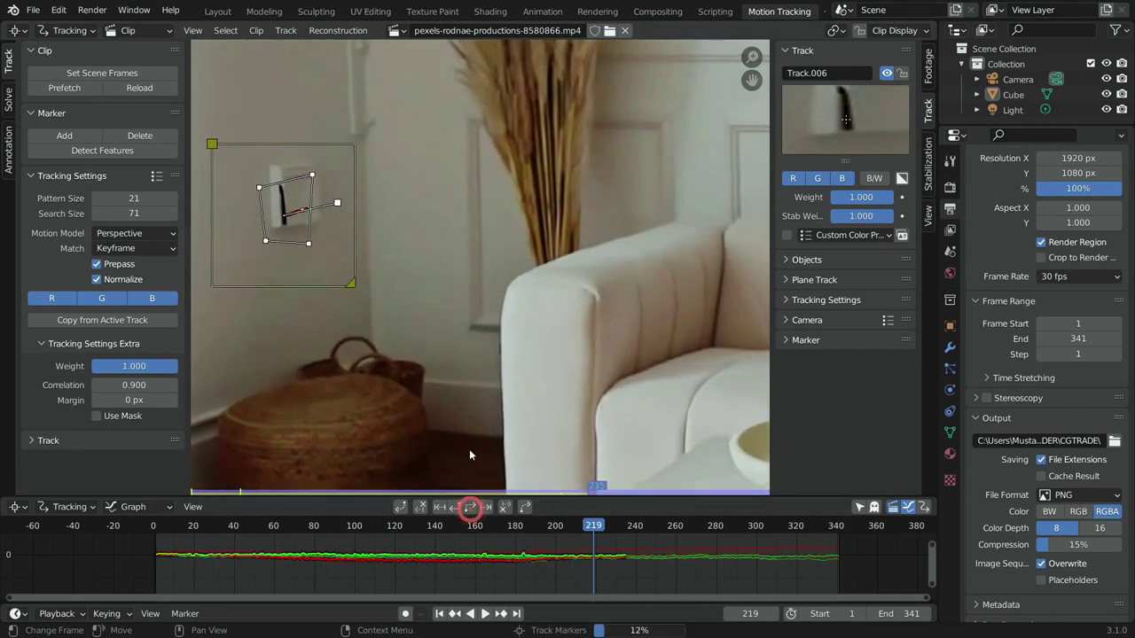
{"action": "scroll", "coordinate": [491, 413], "scroll_direction": "down", "scroll_amount": 6}
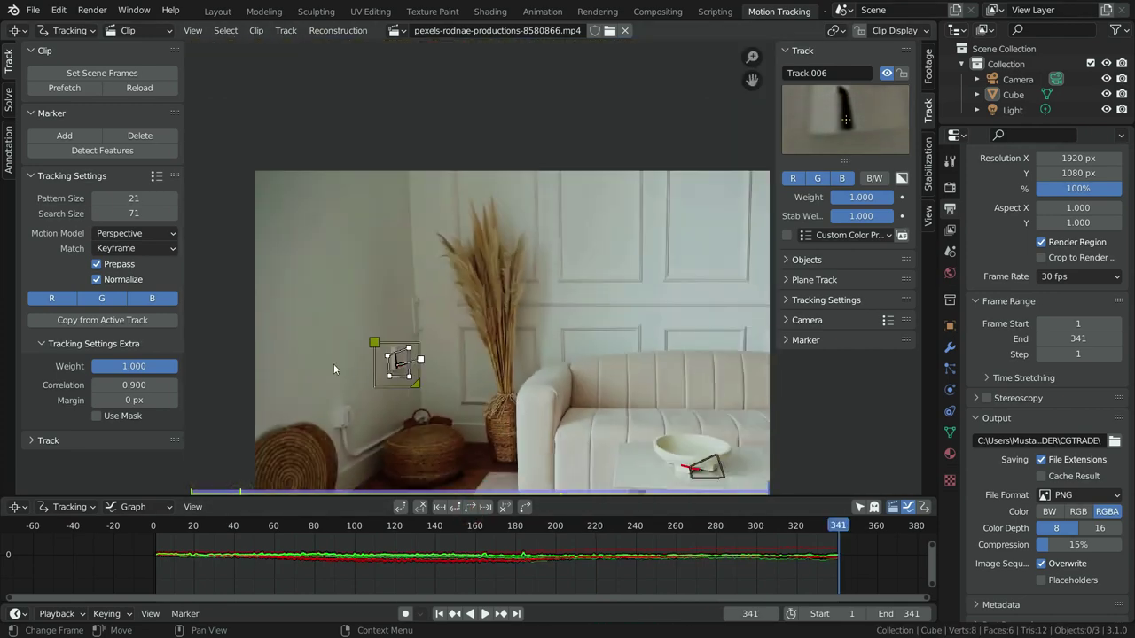
Step: From frame 1, add a marker on the lower corner of a wall panel moulding above the sofa and track it forward
{"action": "key", "text": "shift+Left"}
{"action": "scroll", "coordinate": [603, 299], "scroll_direction": "up", "scroll_amount": 2}
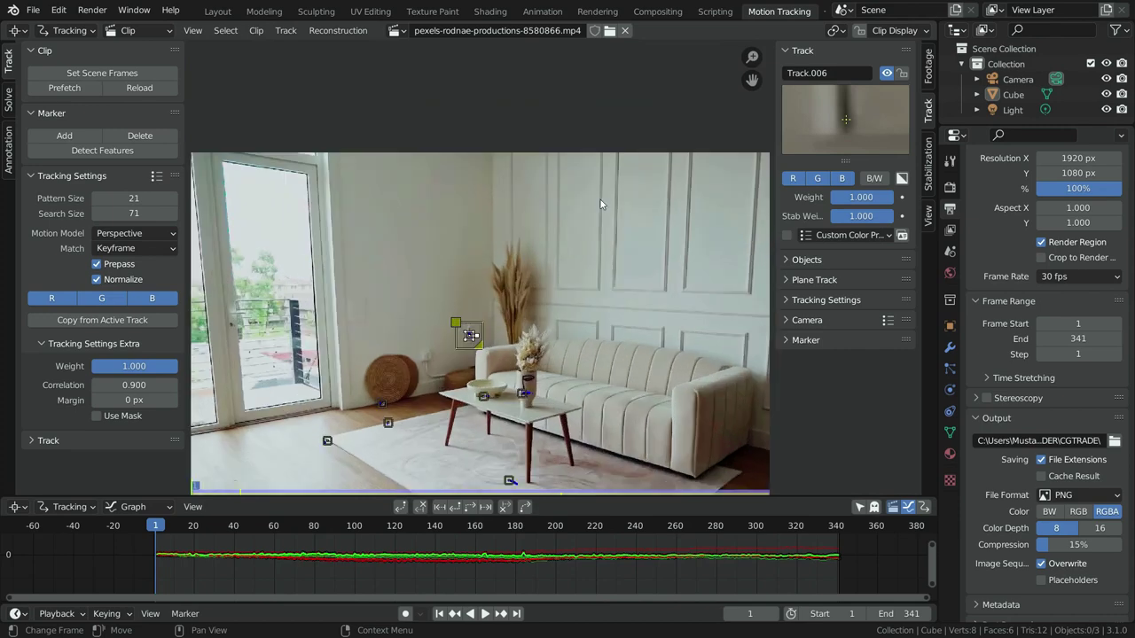
{"action": "scroll", "coordinate": [603, 299], "scroll_direction": "up", "scroll_amount": 3}
{"action": "scroll", "coordinate": [603, 297], "scroll_direction": "up", "scroll_amount": 8}
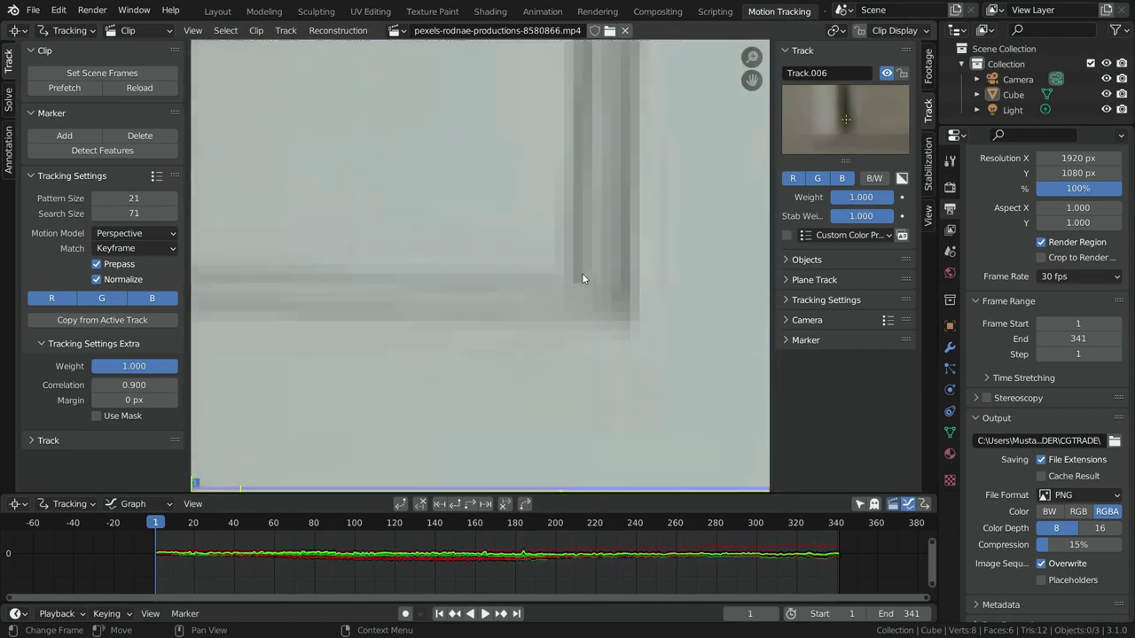
{"action": "left_click", "coordinate": [572, 273], "text": "ctrl"}
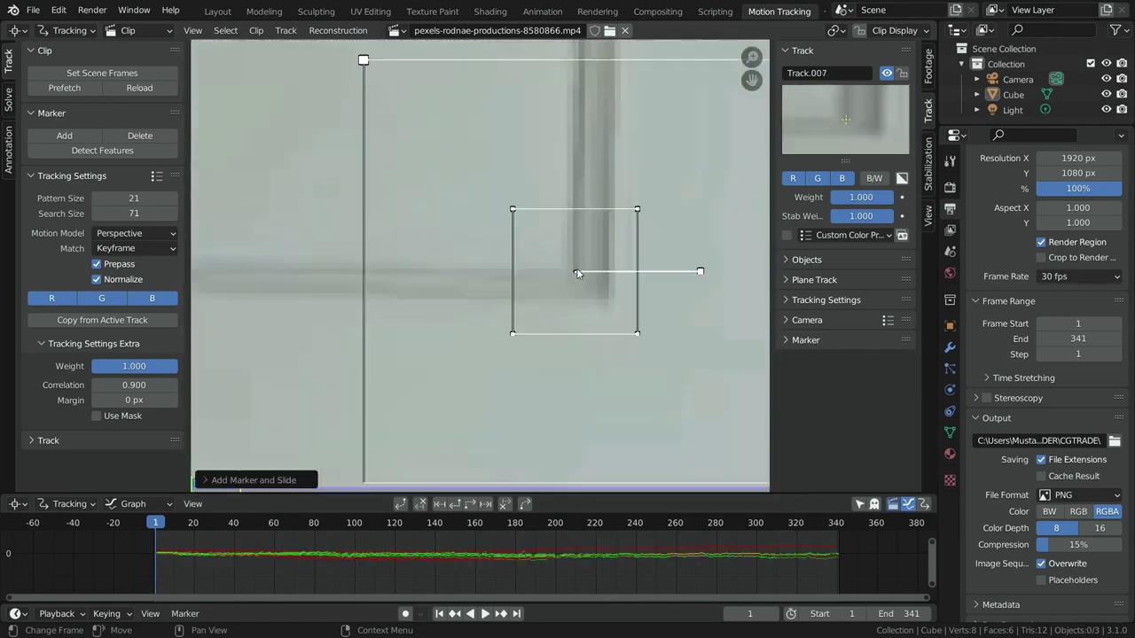
{"action": "scroll", "coordinate": [576, 270], "scroll_direction": "down", "scroll_amount": 10}
{"action": "left_click", "coordinate": [470, 503]}
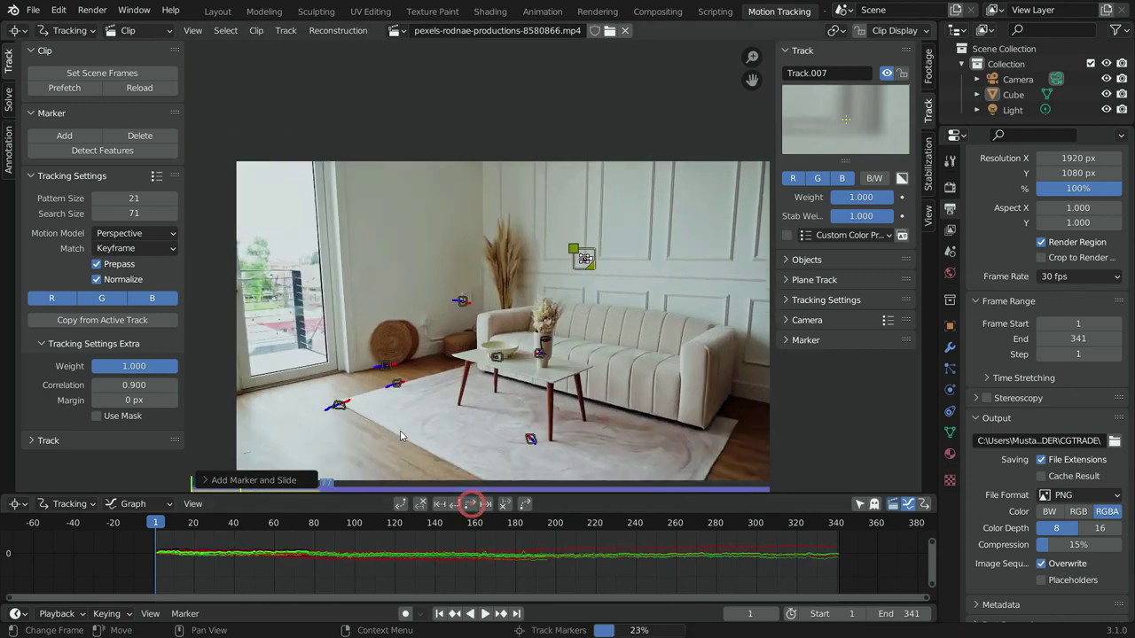
Step: Play the clip from frame 1 to check that all markers follow their features, then return to the first frame
{"action": "key", "text": "shift+Left"}
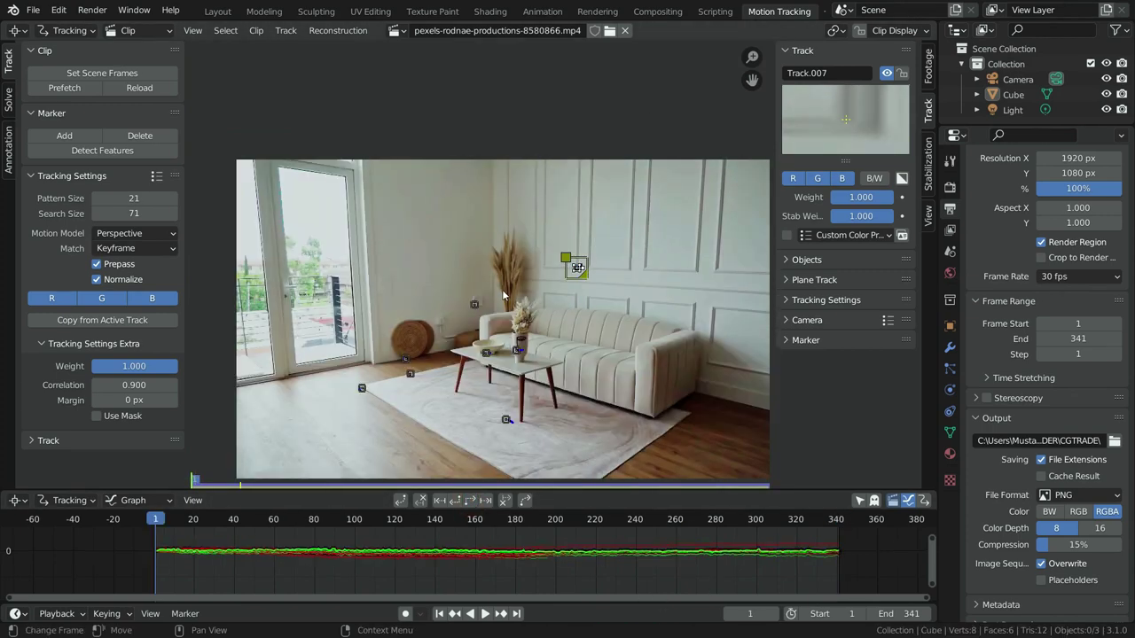
{"action": "left_click", "coordinate": [486, 613]}
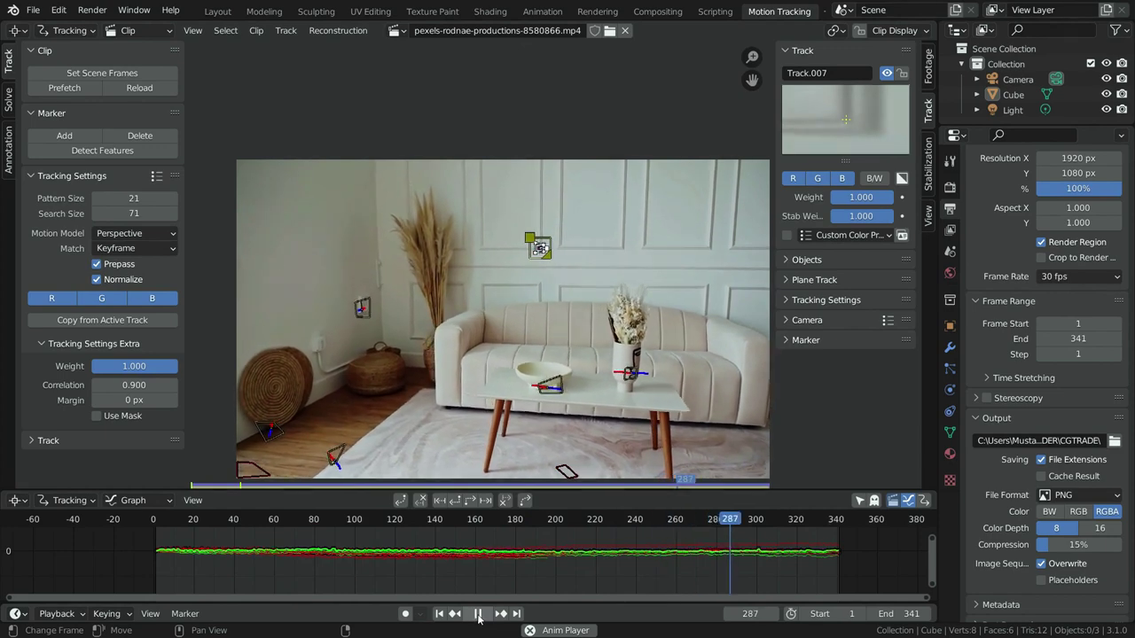
{"action": "left_click", "coordinate": [478, 616]}
{"action": "left_click", "coordinate": [439, 614]}
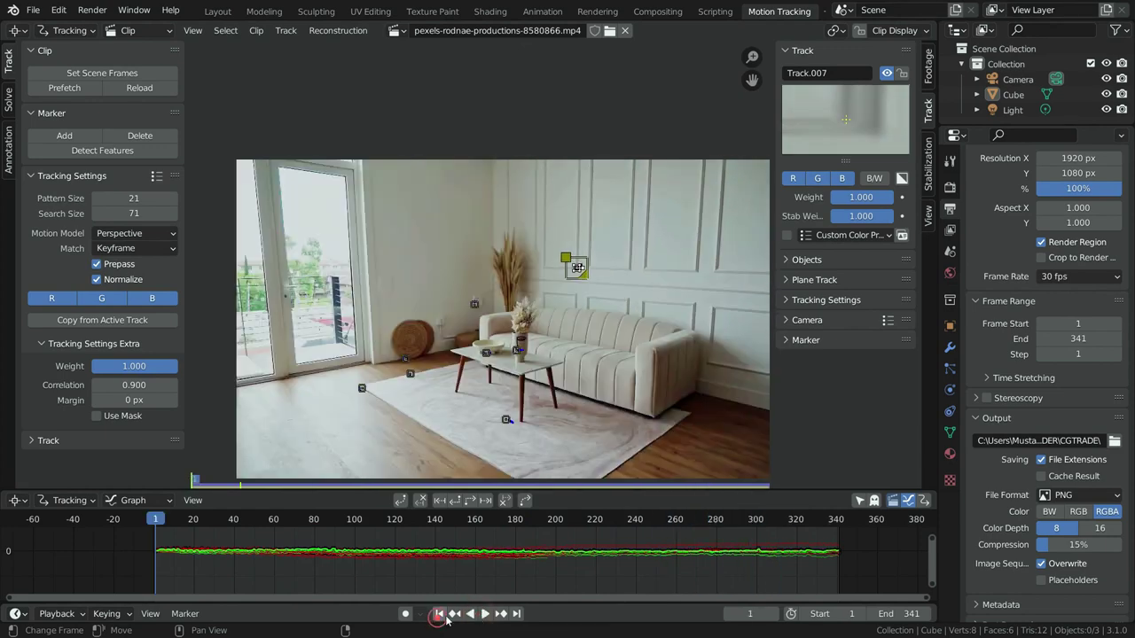
Step: Bring up the solve settings and review the camera sensor presets and the lens values
{"action": "left_click", "coordinate": [7, 98]}
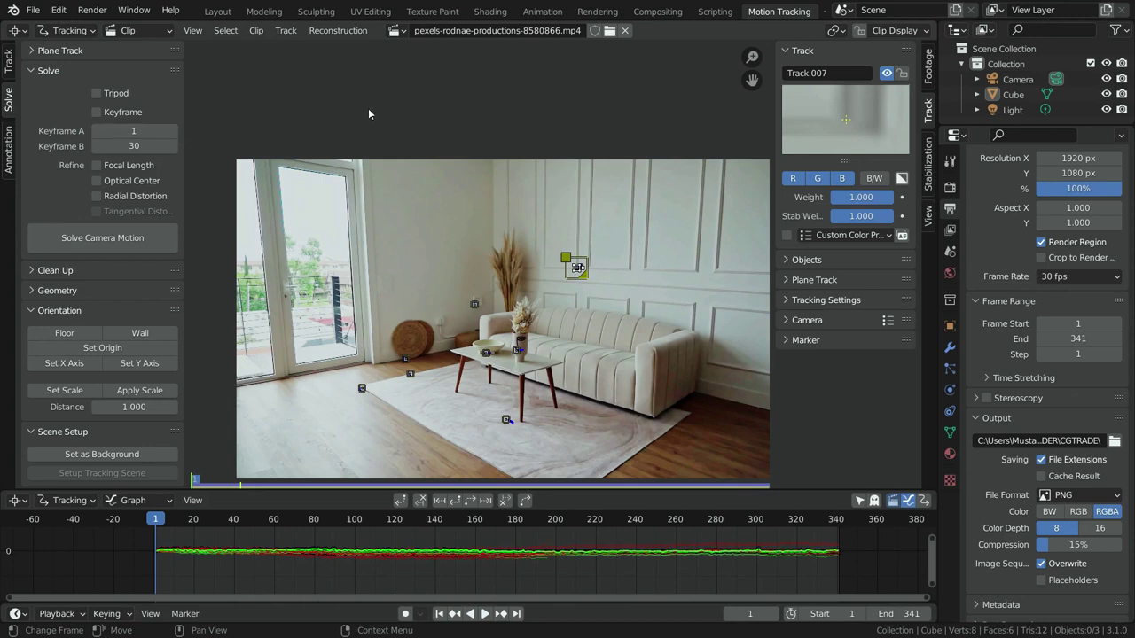
{"action": "left_click", "coordinate": [789, 321]}
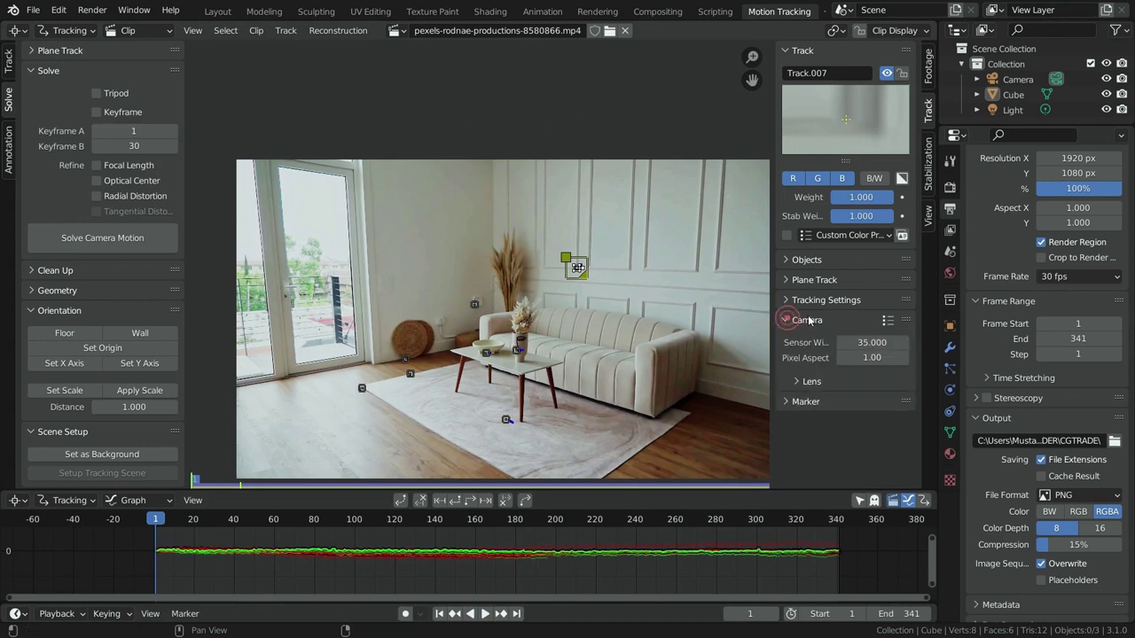
{"action": "left_click", "coordinate": [888, 320]}
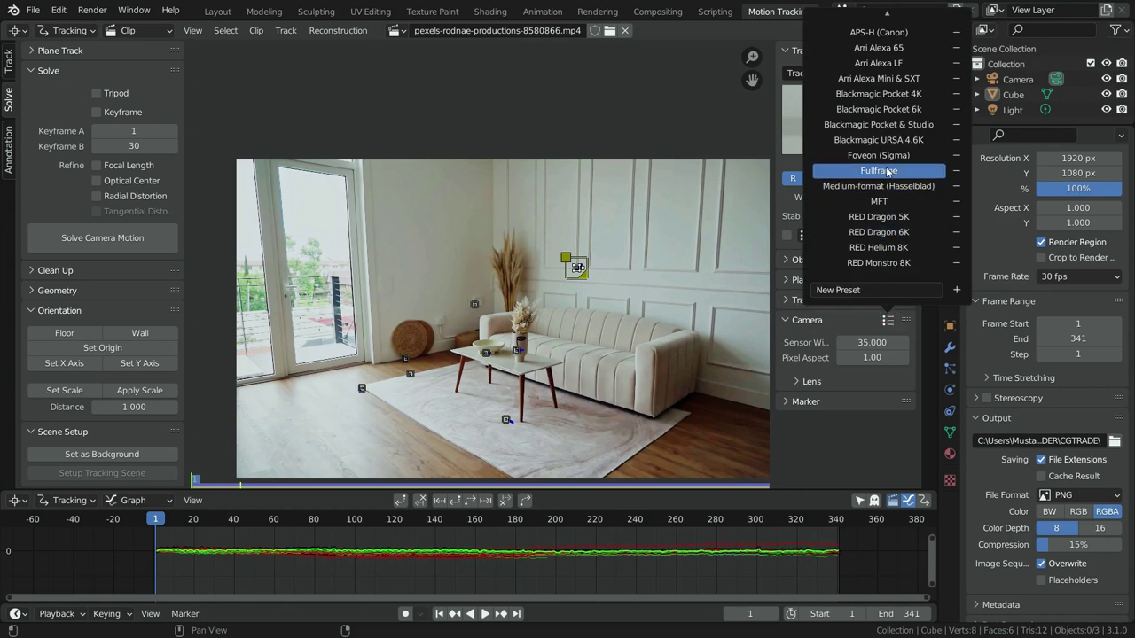
{"action": "scroll", "coordinate": [888, 178], "scroll_direction": "up", "scroll_amount": 13}
{"action": "scroll", "coordinate": [888, 172], "scroll_direction": "down", "scroll_amount": 10}
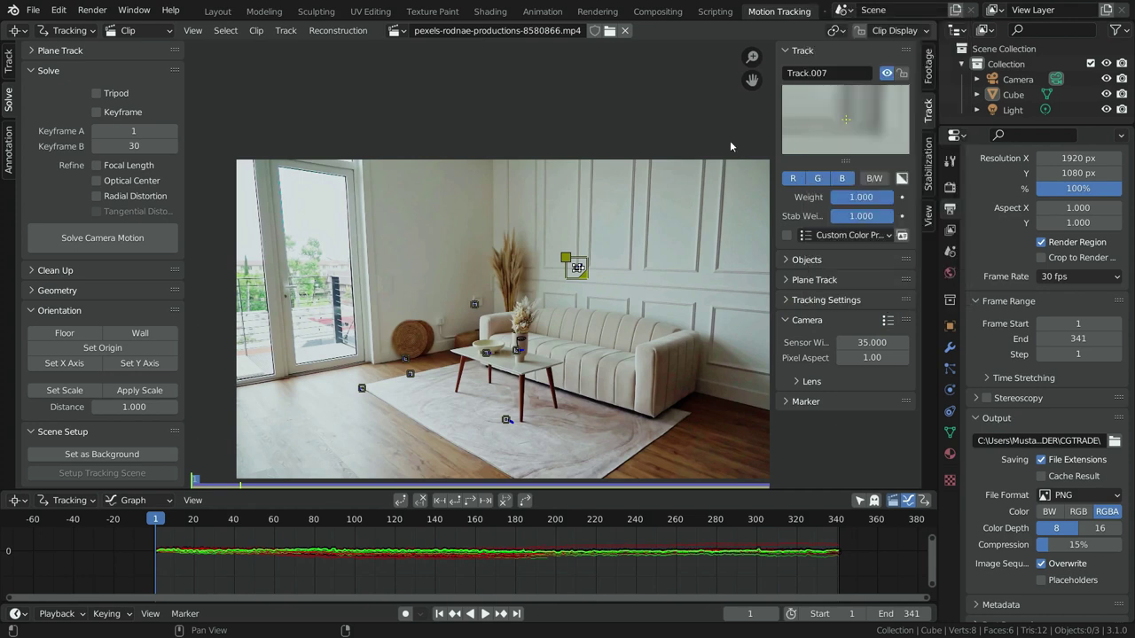
{"action": "left_click", "coordinate": [795, 381]}
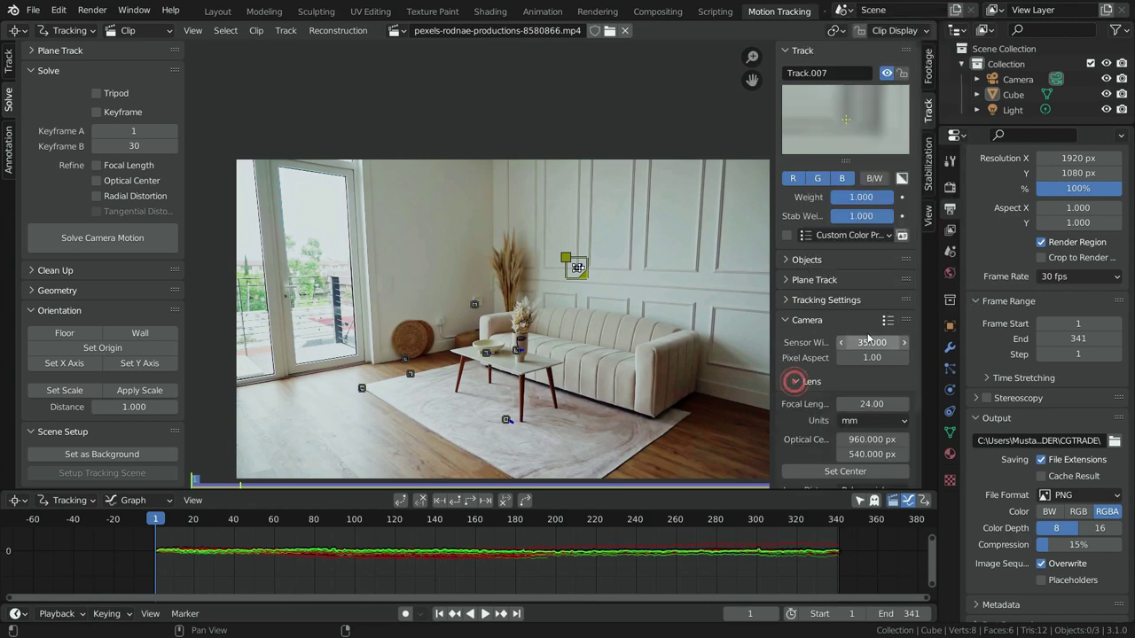
{"action": "scroll", "coordinate": [868, 348], "scroll_direction": "down", "scroll_amount": 2}
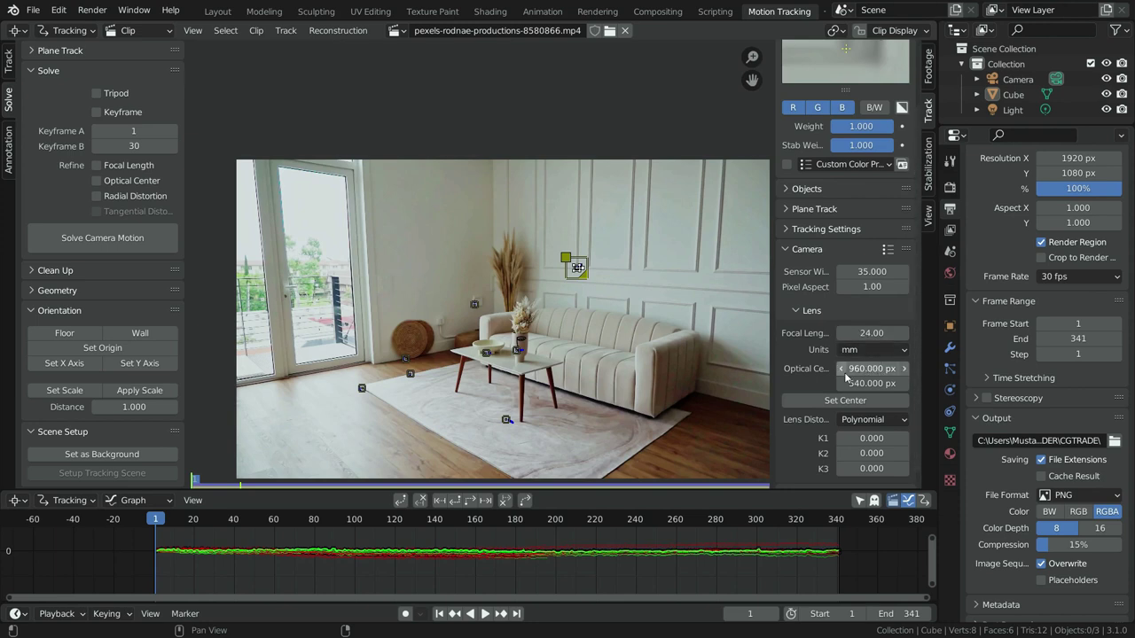
{"action": "scroll", "coordinate": [874, 369], "scroll_direction": "up", "scroll_amount": 2}
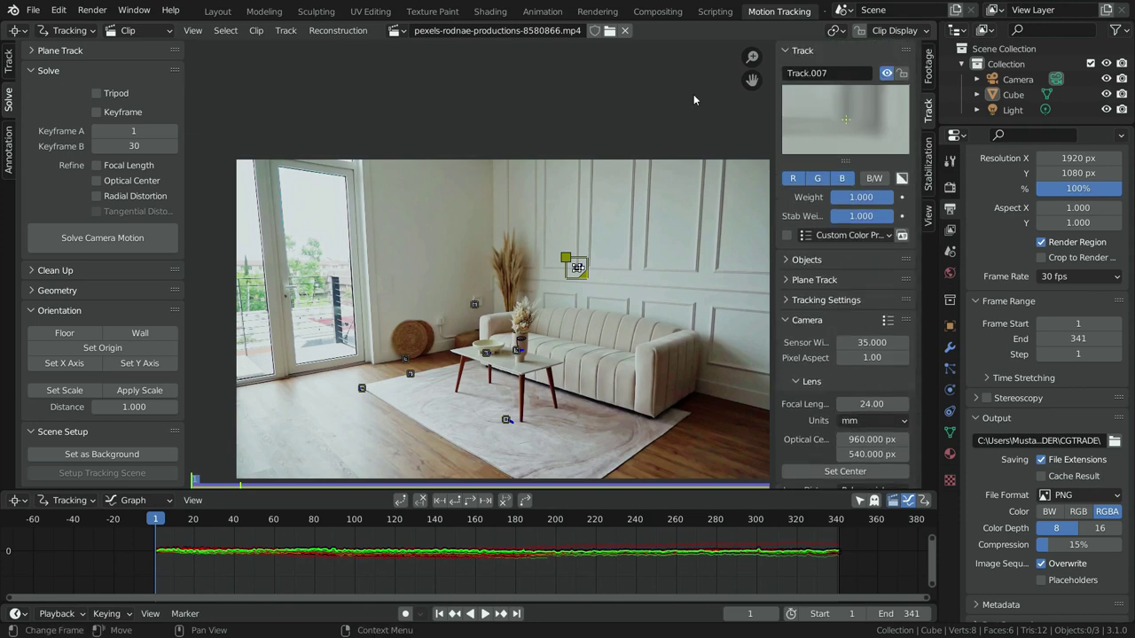
Step: Enable refinement of Focal Length and Optical Center for the solve and set Keyframe B to 180, checking that frame on the timeline
{"action": "left_click", "coordinate": [95, 165]}
{"action": "left_click", "coordinate": [96, 181]}
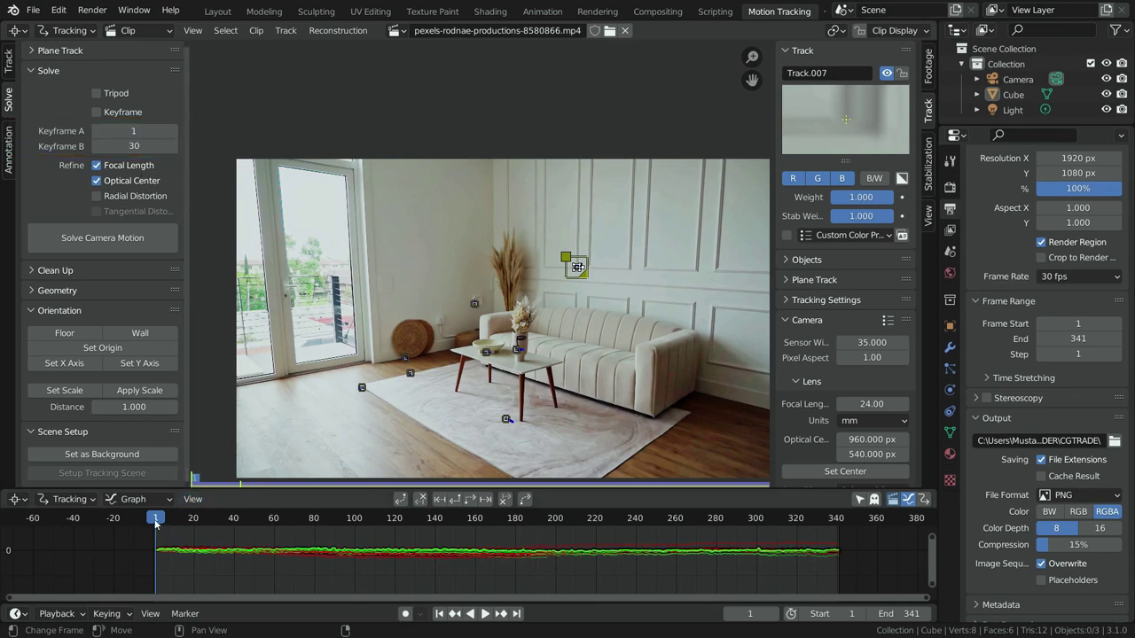
{"action": "left_click_drag", "start_coordinate": [156, 523], "coordinate": [517, 576]}
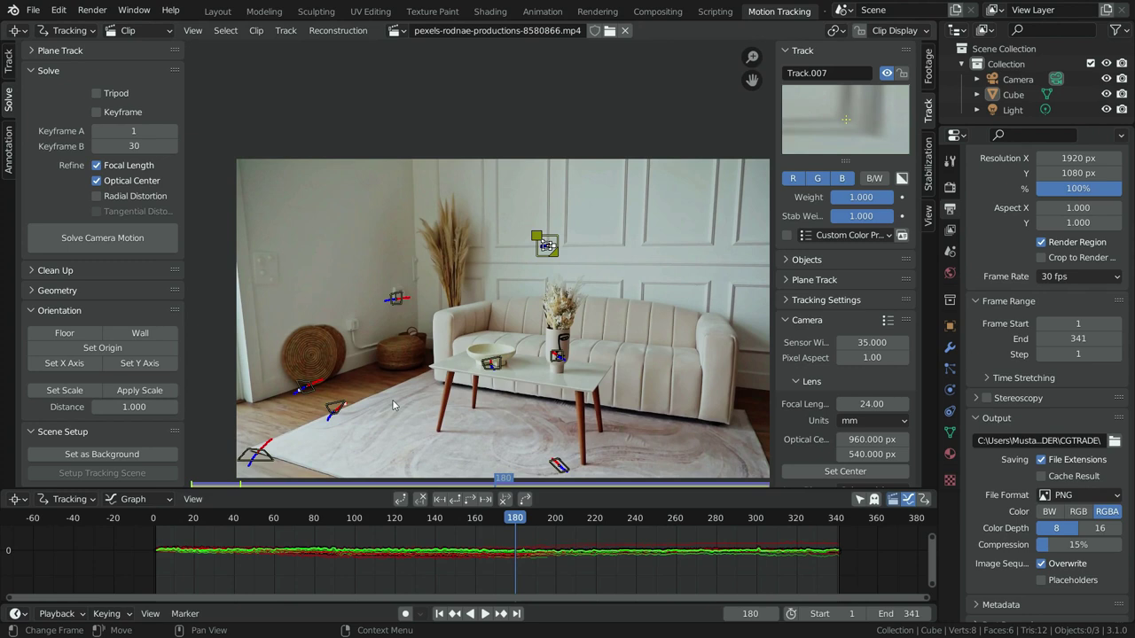
{"action": "left_click", "coordinate": [143, 145]}
{"action": "type", "text": "18"}
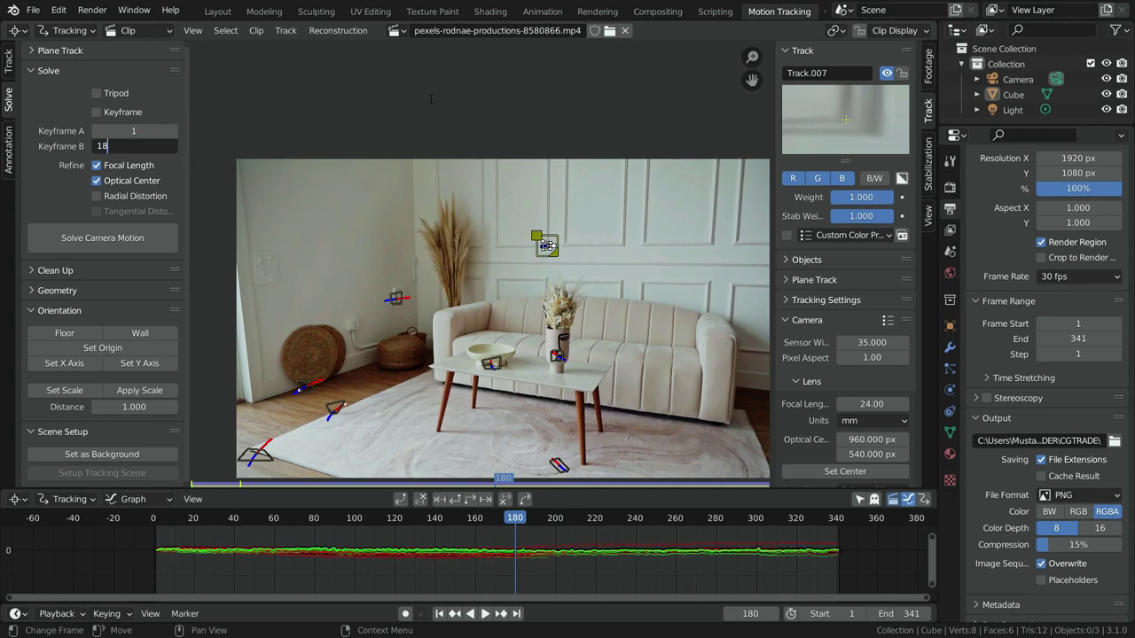
{"action": "type", "text": "0"}
{"action": "key", "text": "Return"}
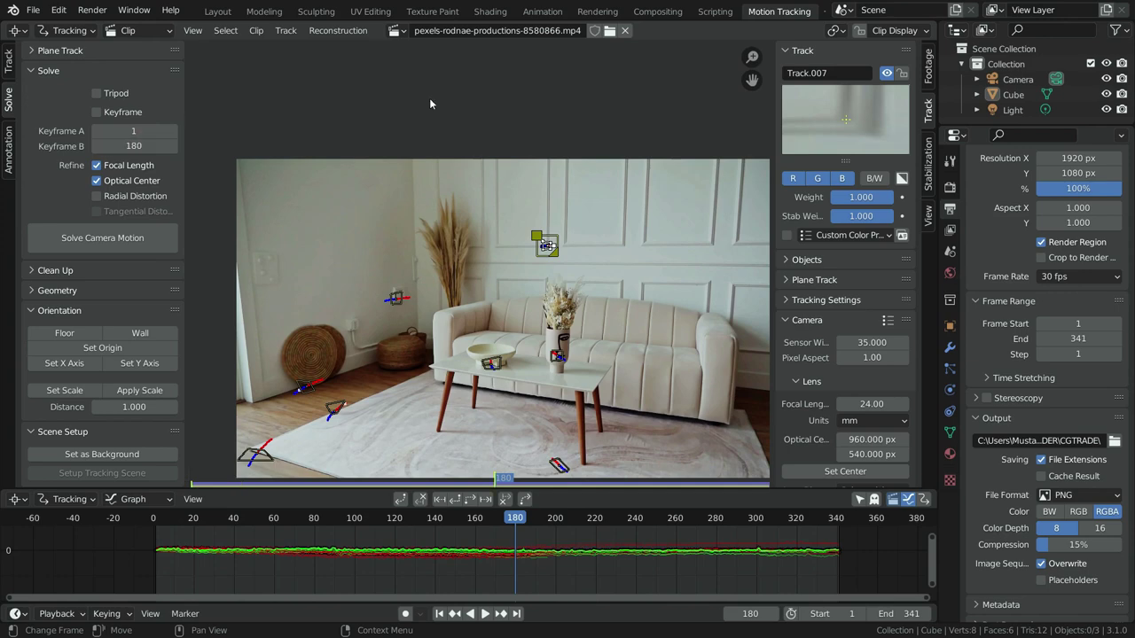
Step: Return to frame 1, deselect the active marker, and solve the camera motion
{"action": "left_click_drag", "start_coordinate": [522, 530], "coordinate": [157, 602]}
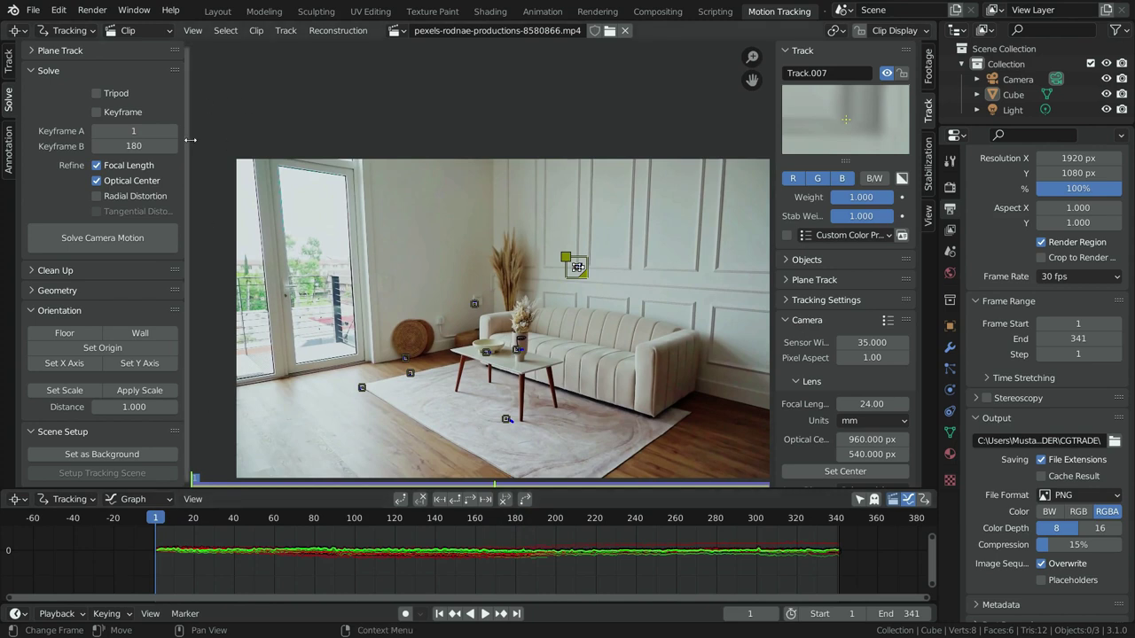
{"action": "left_click", "coordinate": [368, 129]}
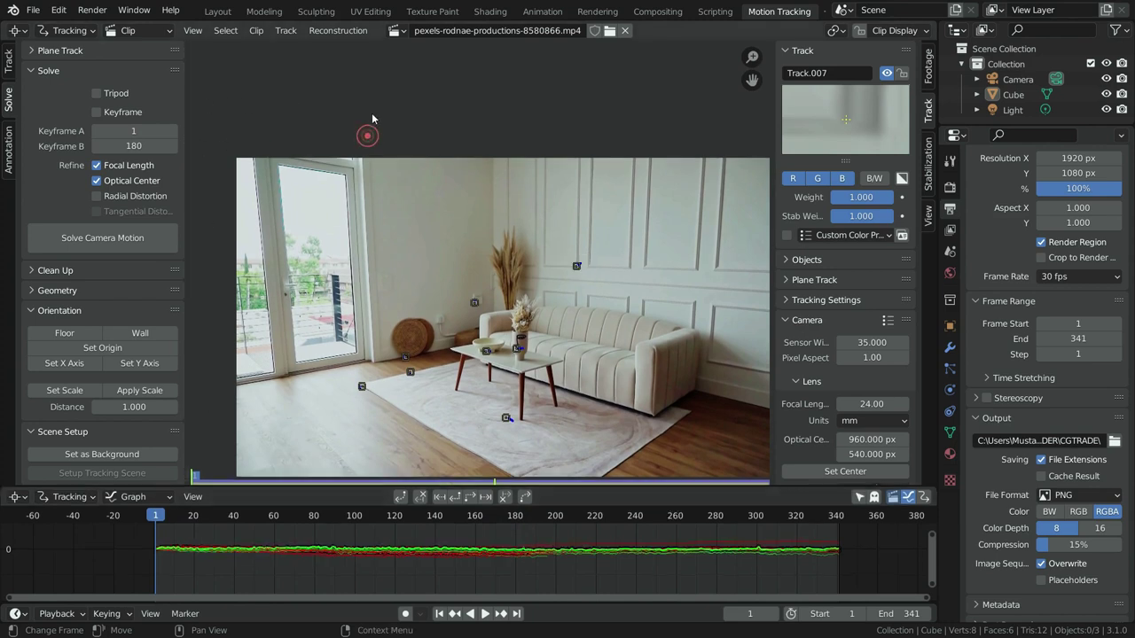
{"action": "left_click", "coordinate": [95, 237]}
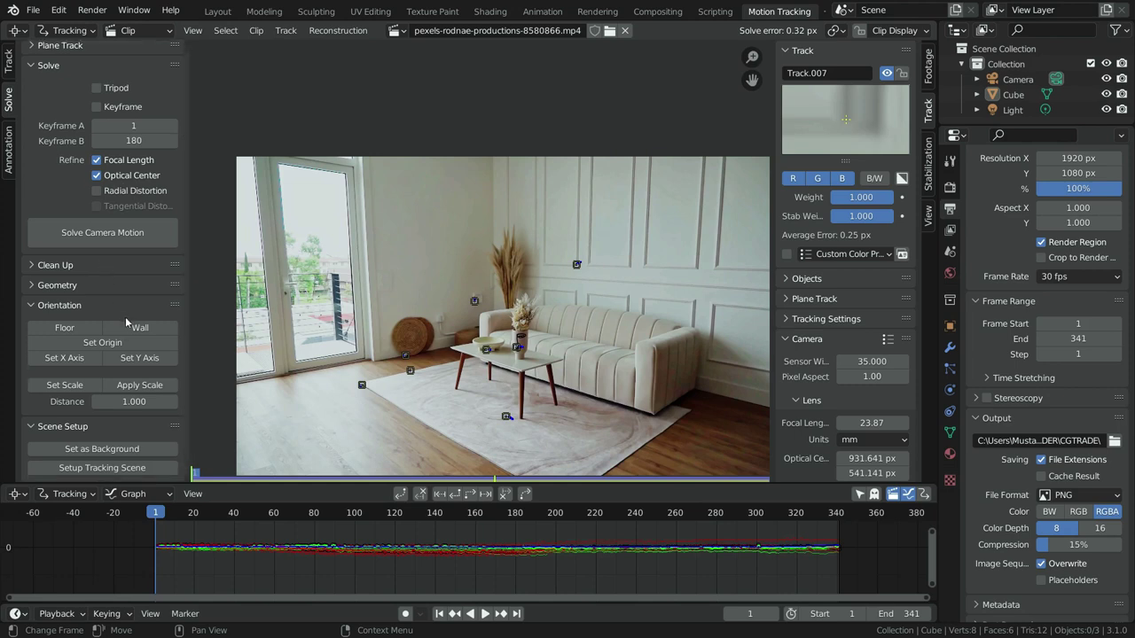
Step: Set up the tracking scene from the solved camera and inspect the generated objects in the Layout workspace
{"action": "left_click", "coordinate": [103, 468]}
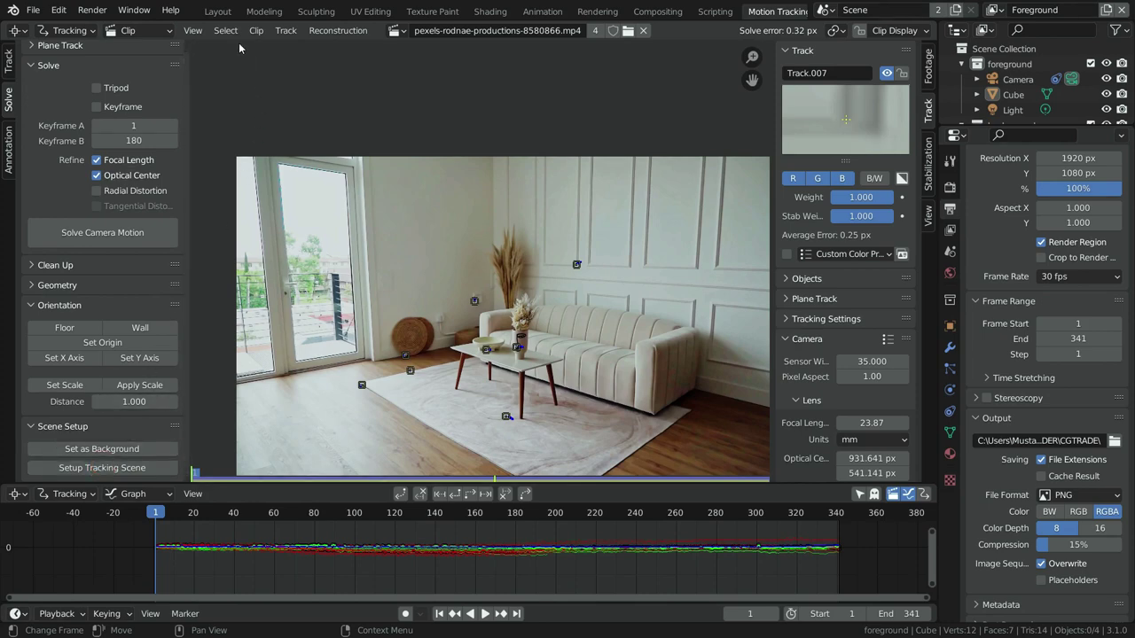
{"action": "left_click", "coordinate": [220, 12]}
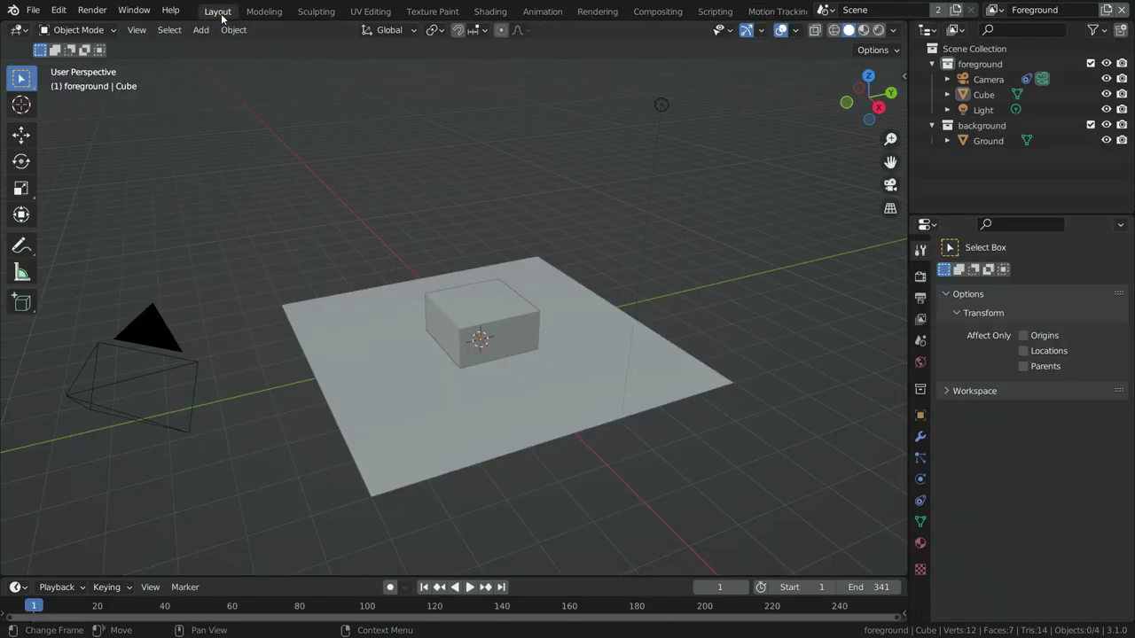
{"action": "mouse_move", "coordinate": [437, 377]}
{"action": "middle_mouse_down"}
{"action": "mouse_move", "coordinate": [420, 396]}
{"action": "mouse_move", "coordinate": [510, 385]}
{"action": "mouse_move", "coordinate": [411, 383]}
{"action": "mouse_move", "coordinate": [425, 383]}
{"action": "middle_mouse_up"}
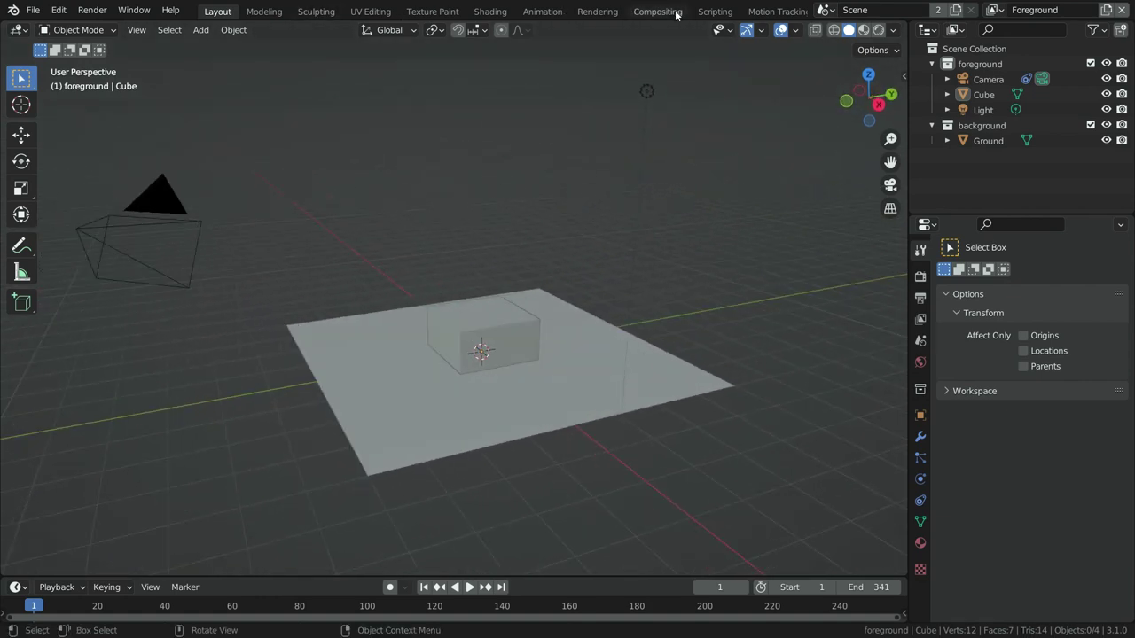
{"action": "left_click", "coordinate": [771, 11]}
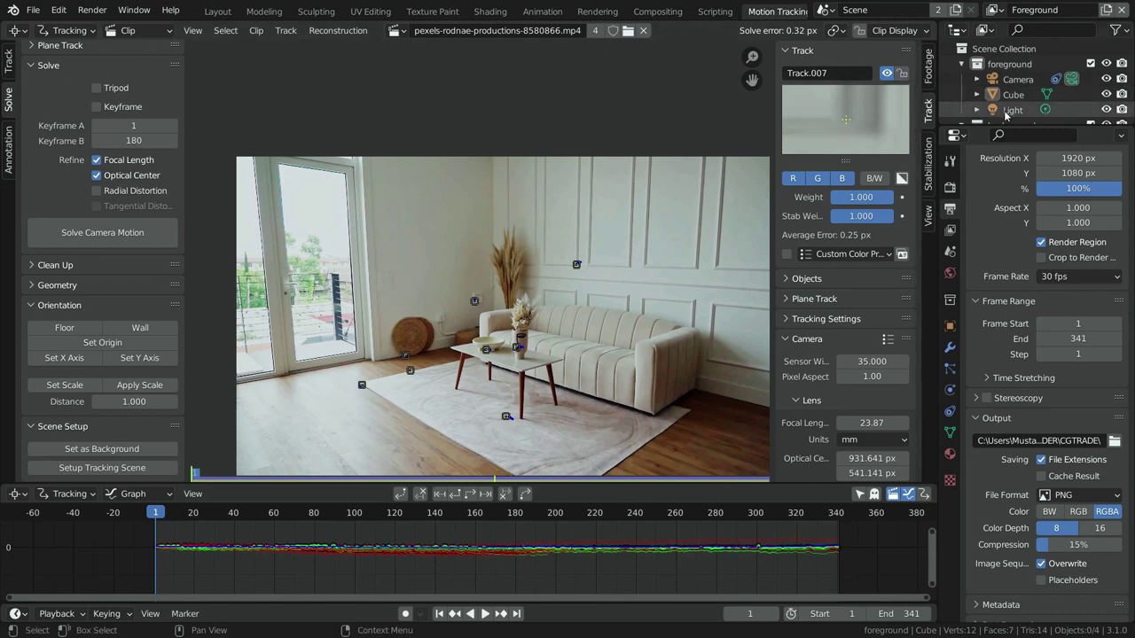
Step: Enlarge the outliner to show all scene collections and select the foreground collection
{"action": "left_click_drag", "start_coordinate": [1018, 125], "coordinate": [1025, 213]}
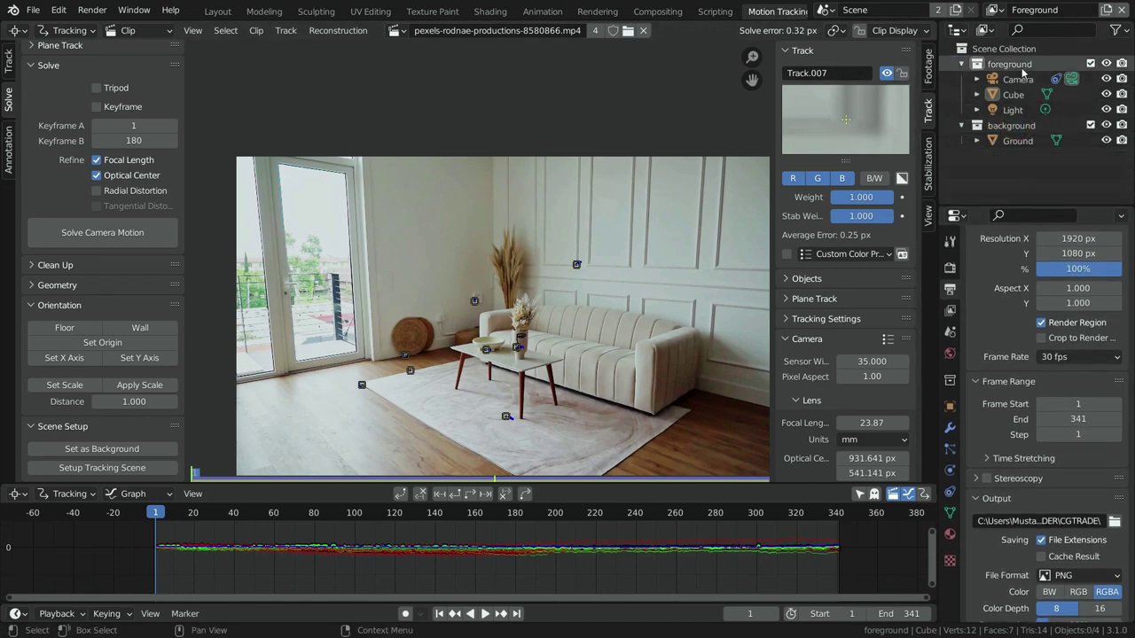
{"action": "left_click", "coordinate": [1011, 125]}
{"action": "left_click", "coordinate": [1029, 64]}
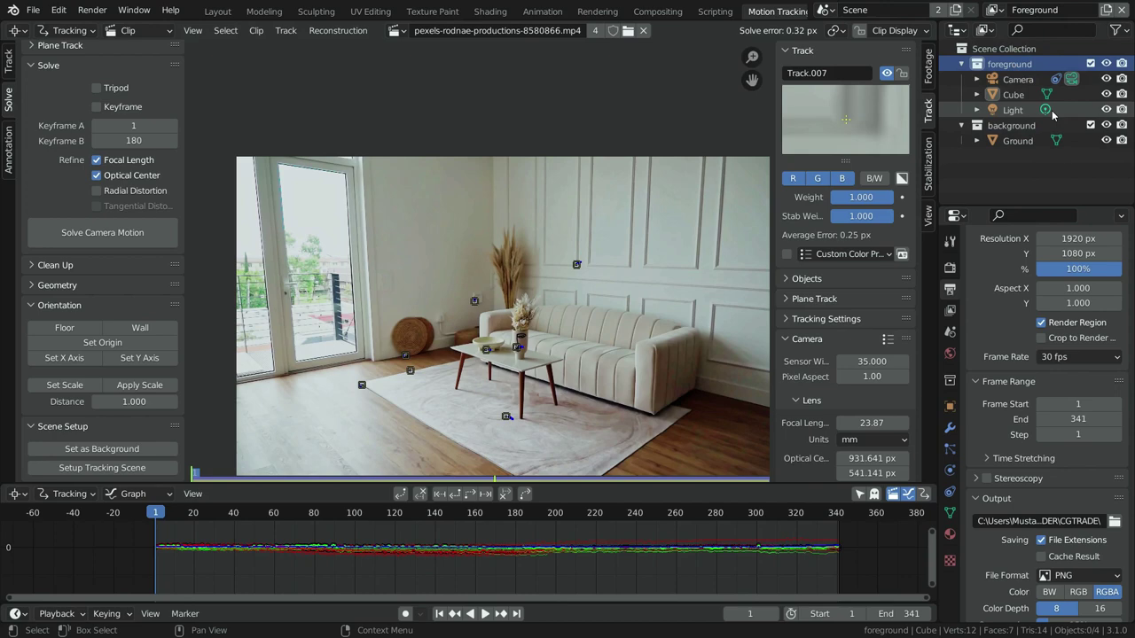
Step: Inspect the compositing node tree and play the tracking scene in the Layout workspace, returning to frame 1
{"action": "left_click", "coordinate": [657, 11]}
{"action": "scroll", "coordinate": [422, 232], "scroll_direction": "down", "scroll_amount": 3}
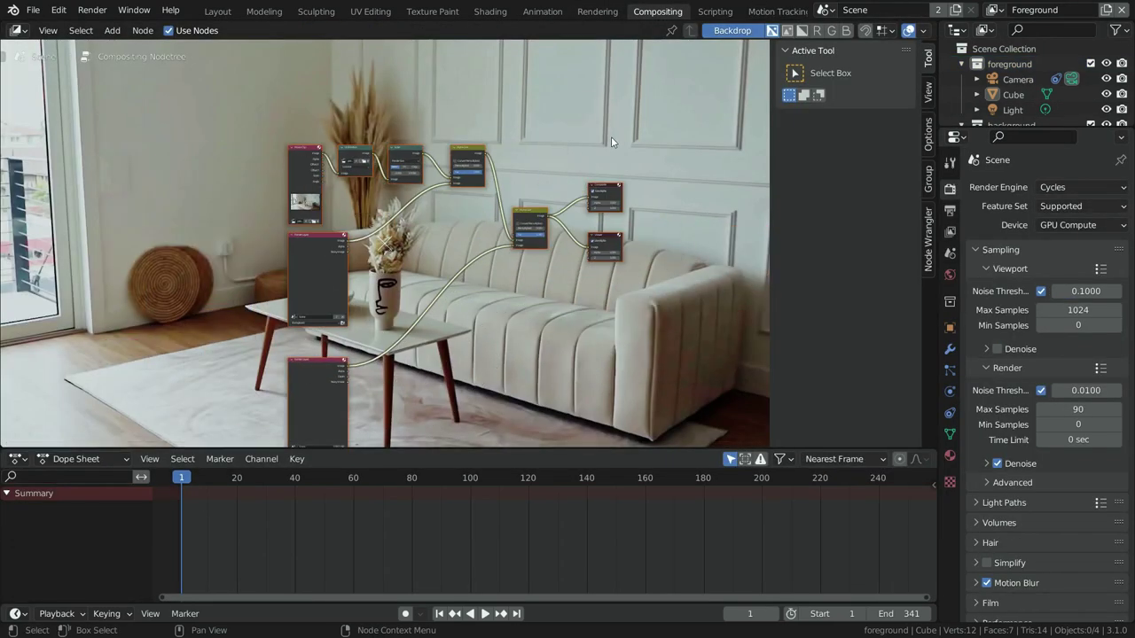
{"action": "left_click", "coordinate": [216, 10]}
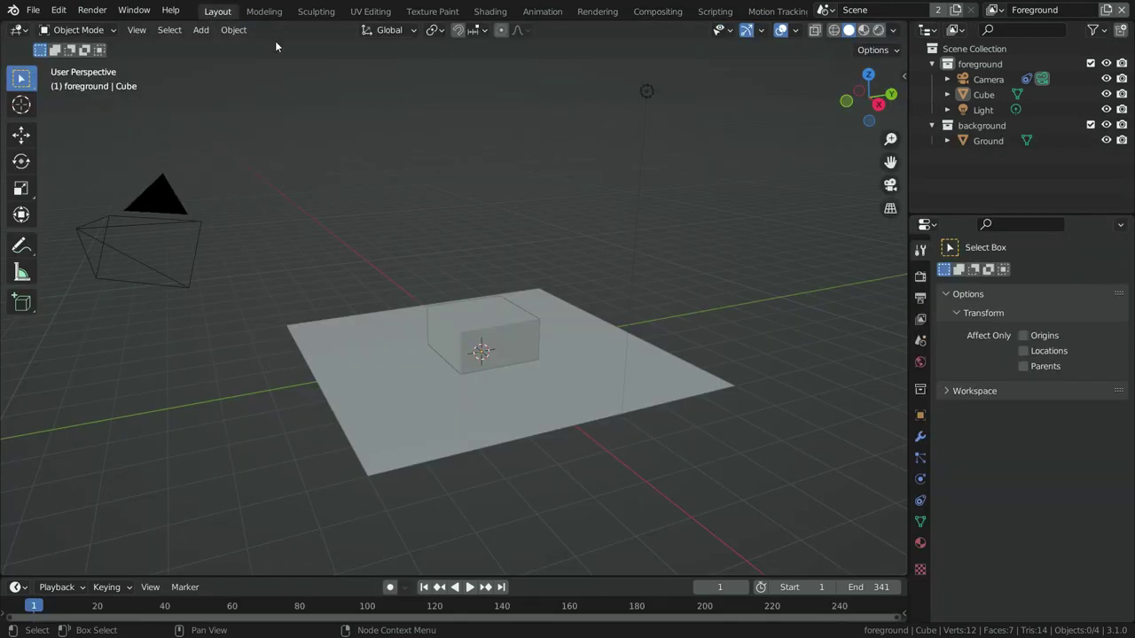
{"action": "left_click", "coordinate": [469, 587]}
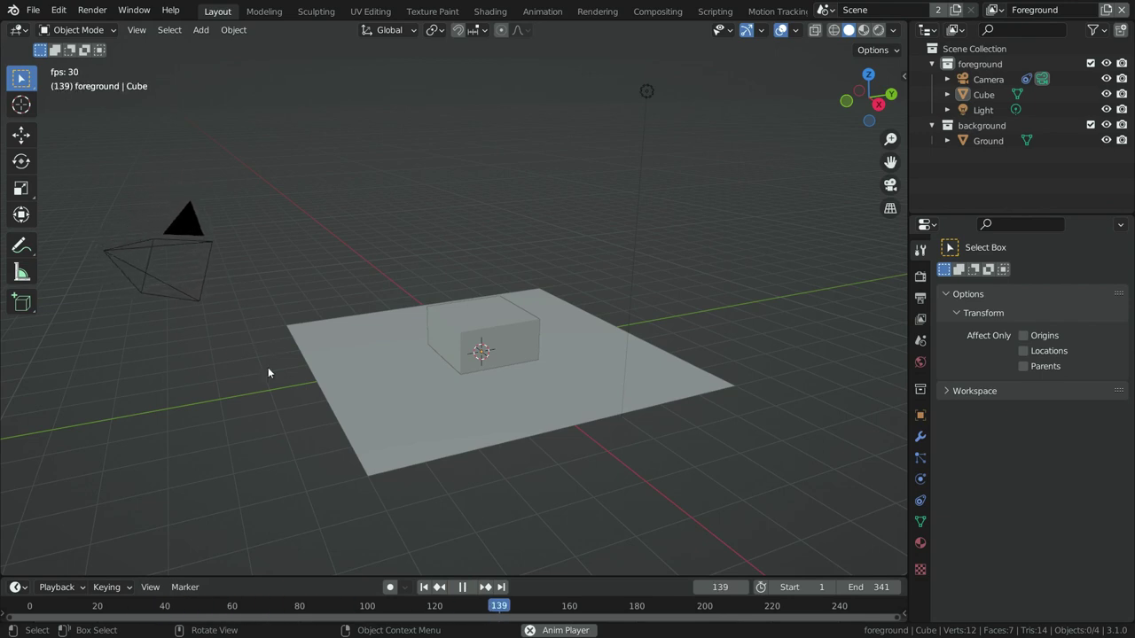
{"action": "left_click", "coordinate": [462, 587]}
{"action": "left_click", "coordinate": [424, 587]}
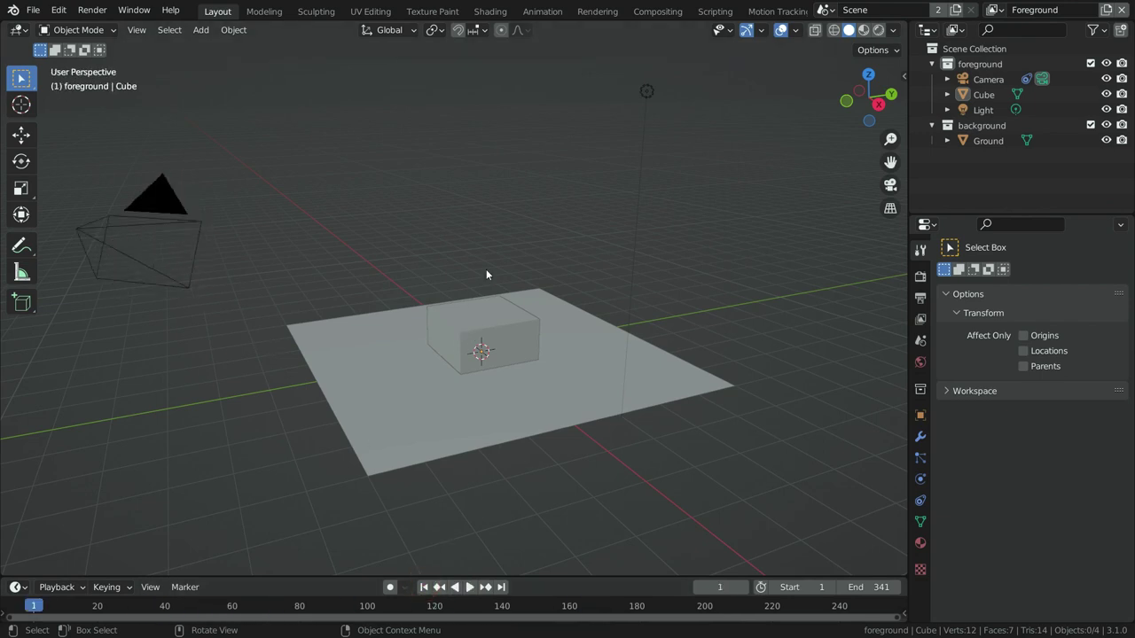
Step: View the scene through the tracked camera, play the footage to check the motion, and return to frame 1
{"action": "key", "text": "KP_0"}
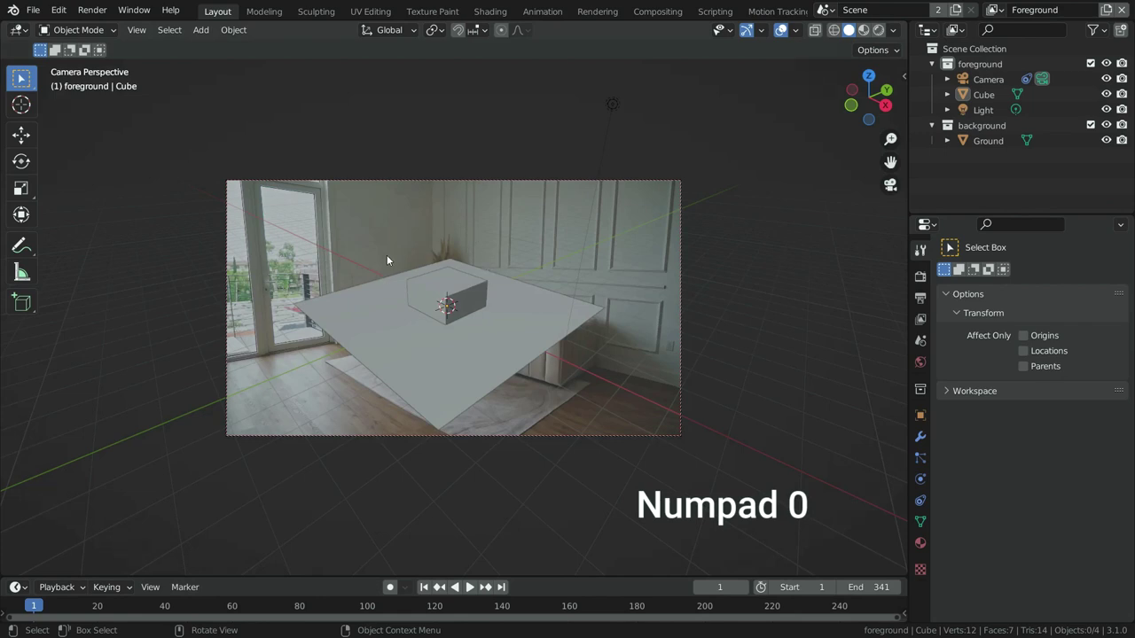
{"action": "scroll", "coordinate": [387, 256], "scroll_direction": "up", "scroll_amount": 3}
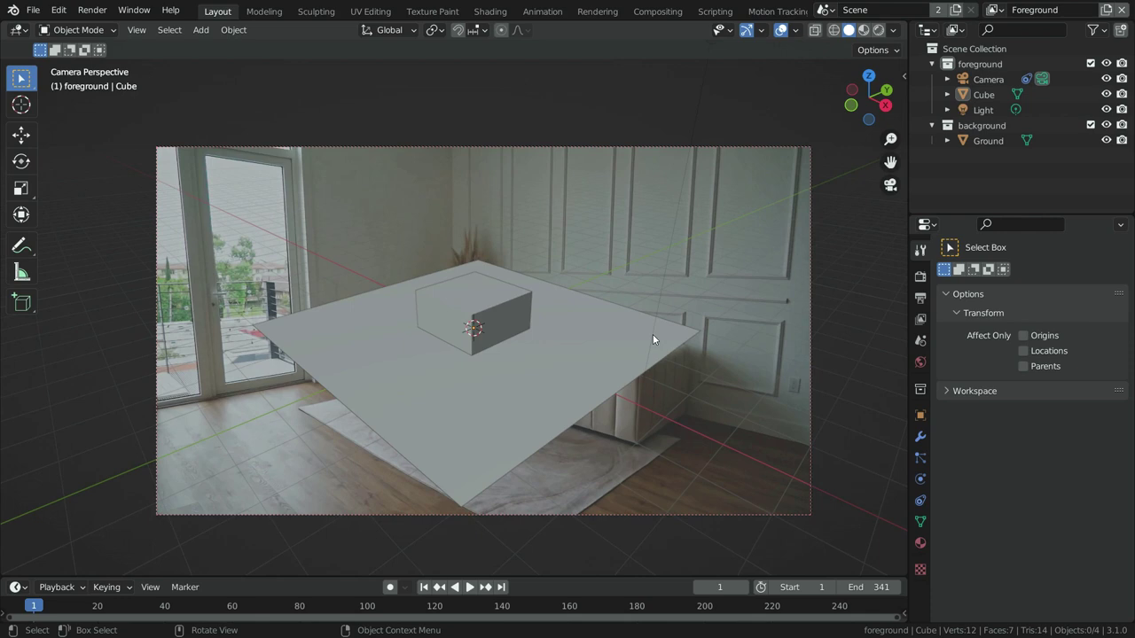
{"action": "left_click", "coordinate": [471, 587]}
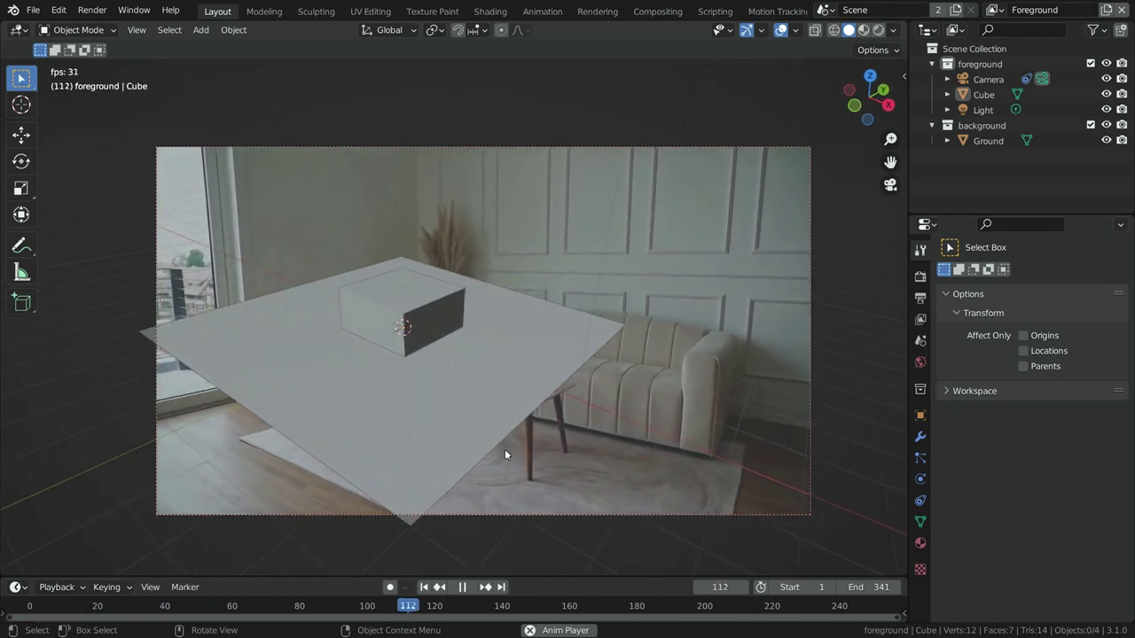
{"action": "left_click", "coordinate": [462, 587]}
{"action": "left_click", "coordinate": [424, 587]}
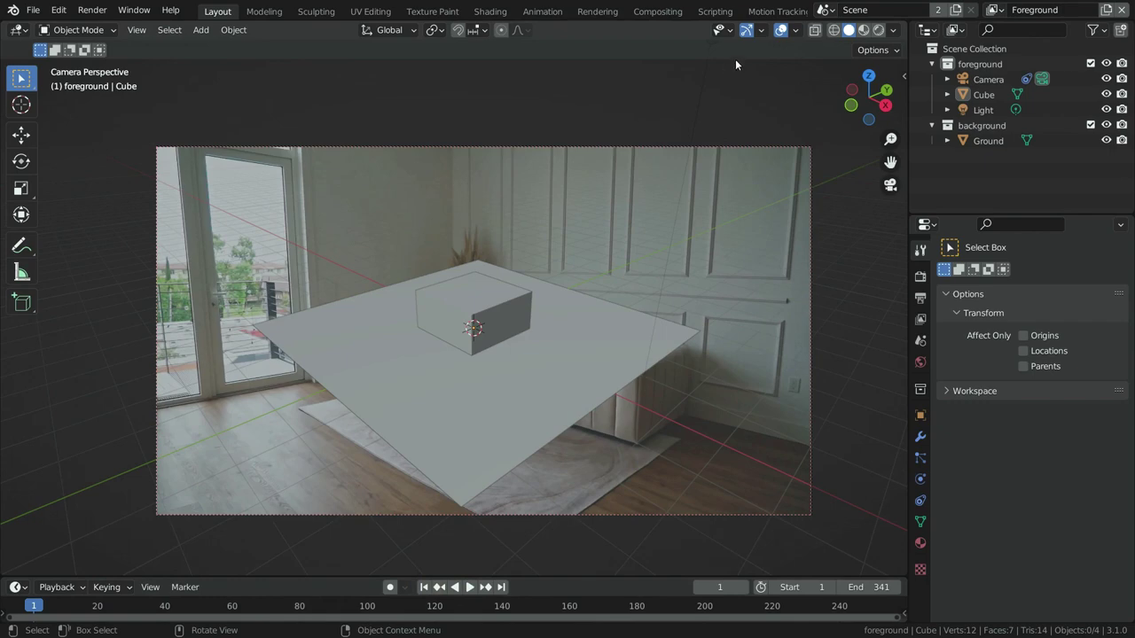
Step: Define the floor from the three markers near the round basket and the rug's far edge and corner, checking the orientation in Layout
{"action": "left_click", "coordinate": [768, 11]}
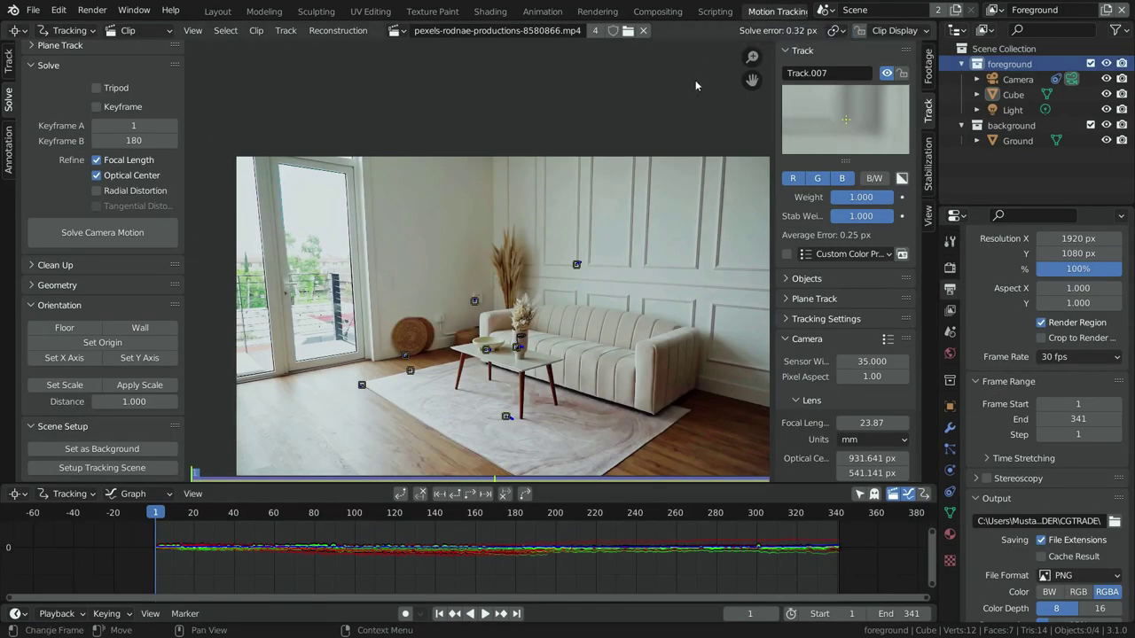
{"action": "scroll", "coordinate": [411, 390], "scroll_direction": "up", "scroll_amount": 5}
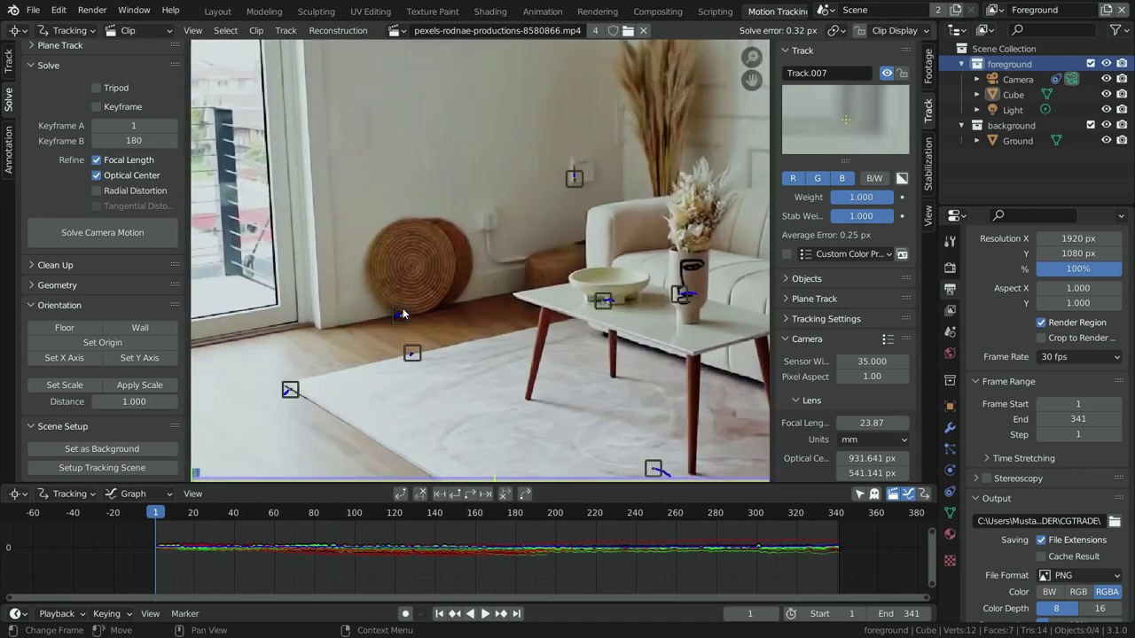
{"action": "left_click", "coordinate": [402, 314]}
{"action": "left_click", "coordinate": [411, 353], "text": "shift"}
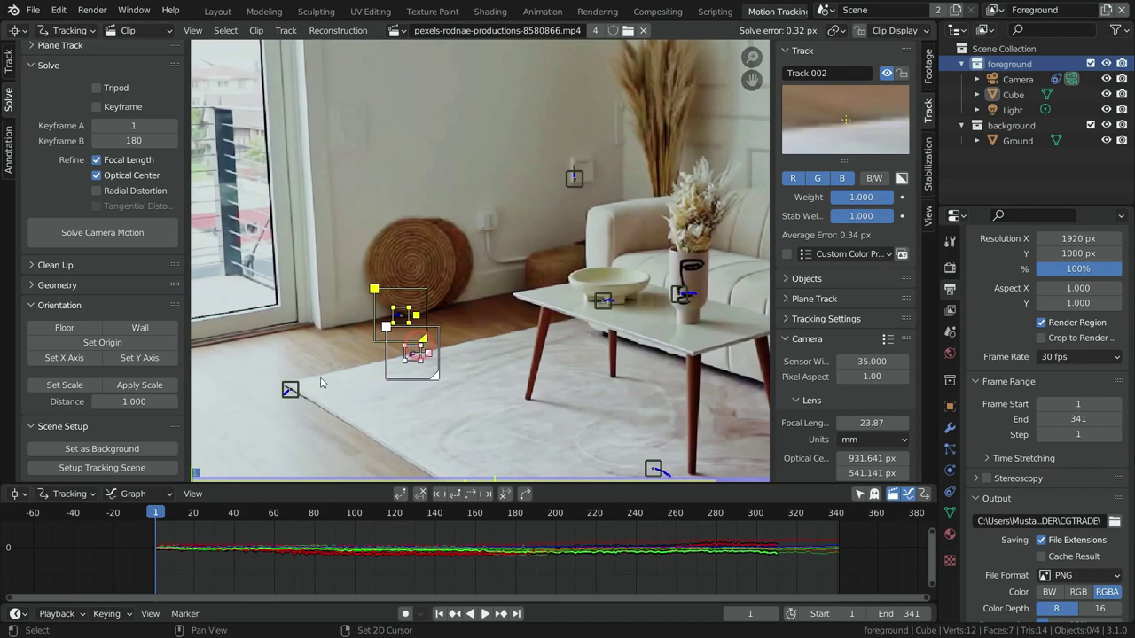
{"action": "left_click", "coordinate": [290, 390], "text": "shift"}
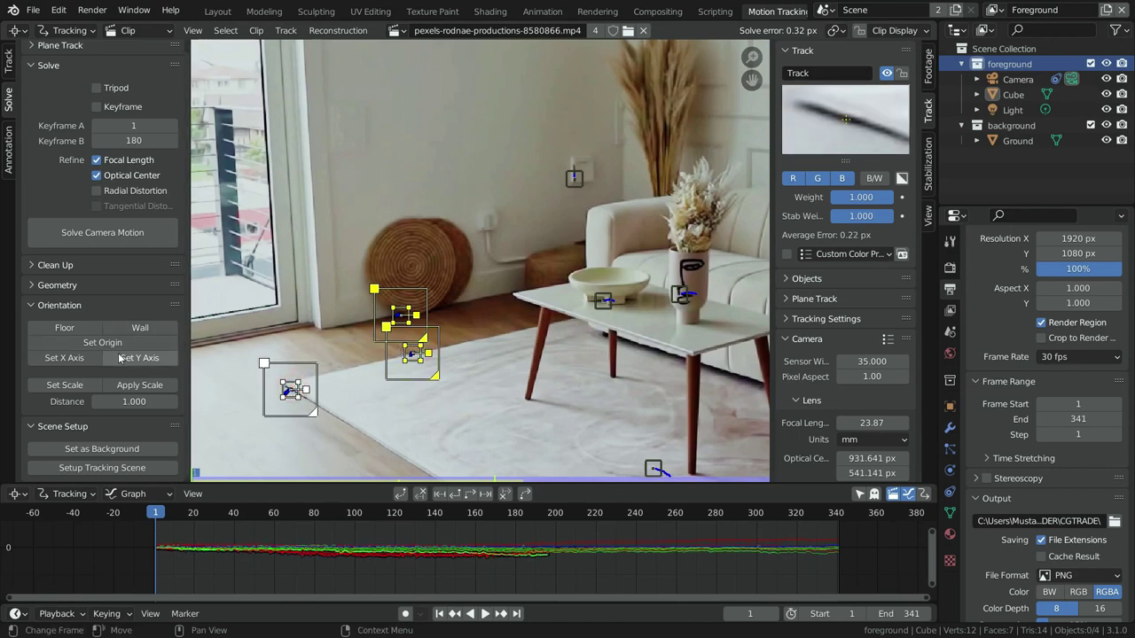
{"action": "left_click", "coordinate": [61, 330]}
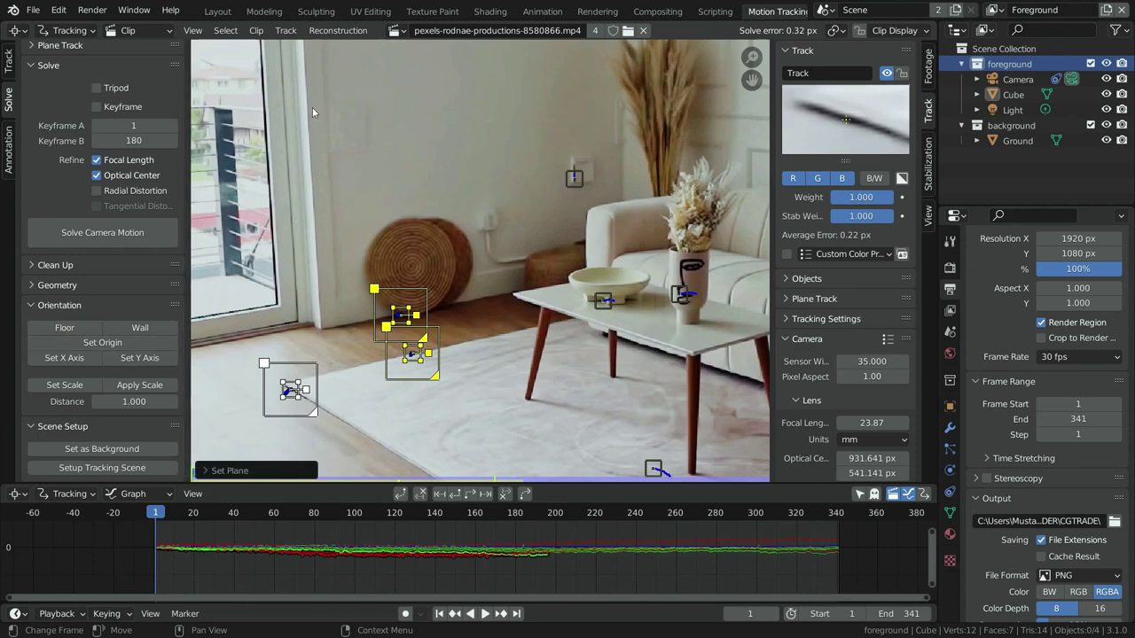
{"action": "left_click", "coordinate": [219, 12]}
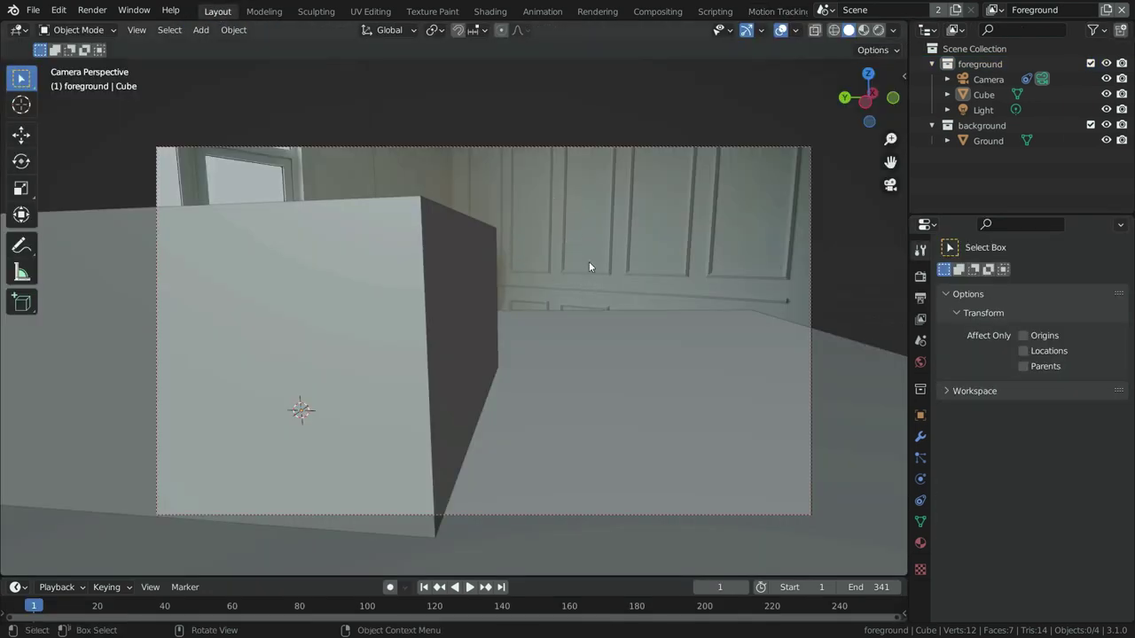
{"action": "scroll", "coordinate": [544, 273], "scroll_direction": "down", "scroll_amount": 3}
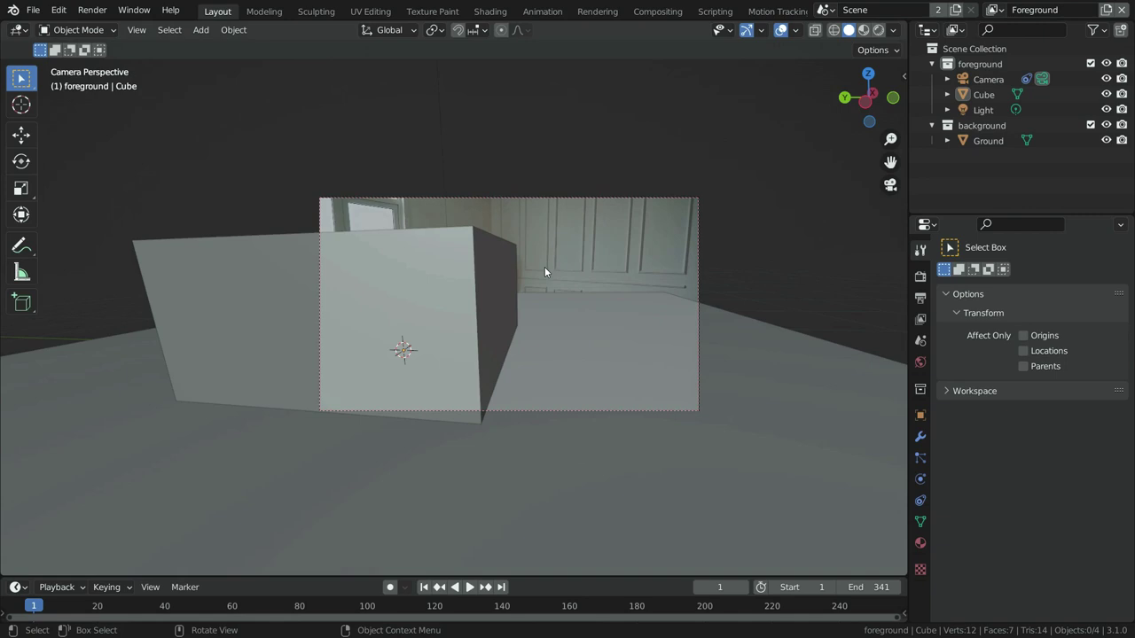
Step: Set the scene scale to a distance of 2 between the marker below the basket and the one on the rug's edge
{"action": "left_click", "coordinate": [785, 11]}
{"action": "left_click", "coordinate": [473, 349]}
{"action": "left_click", "coordinate": [405, 317]}
{"action": "left_click", "coordinate": [401, 359]}
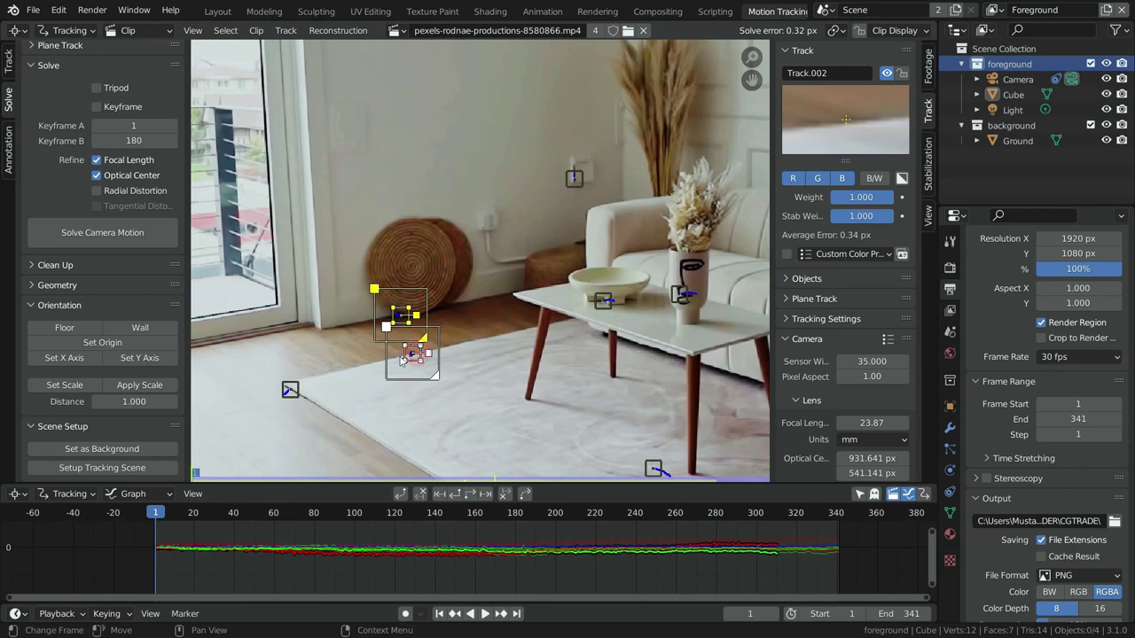
{"action": "left_click", "coordinate": [65, 385]}
{"action": "left_click", "coordinate": [328, 465]}
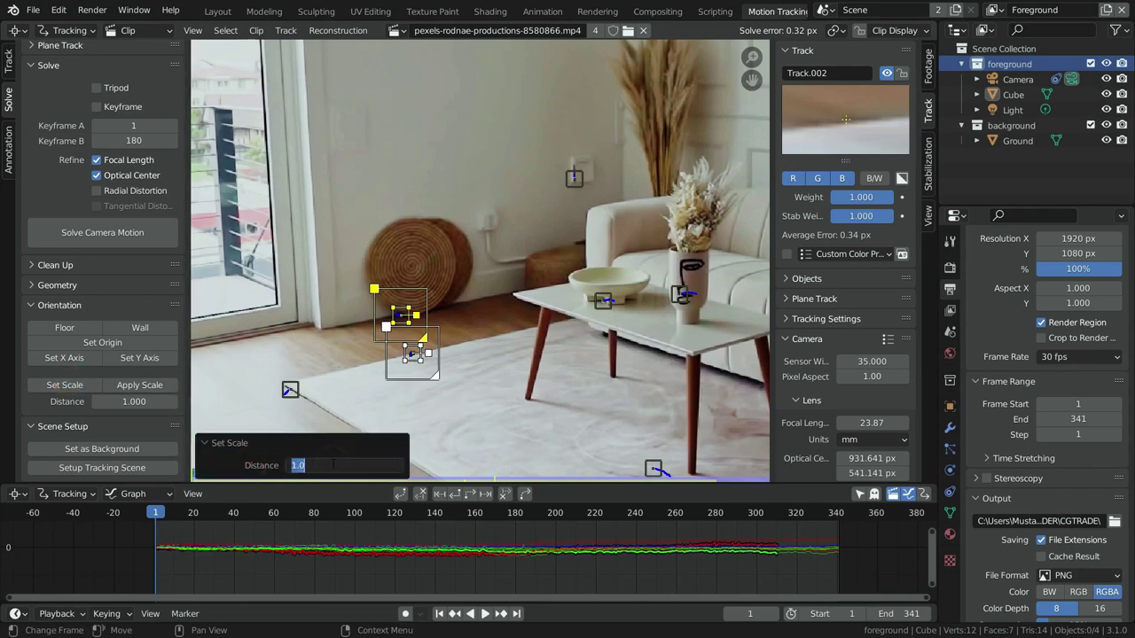
{"action": "type", "text": "2"}
{"action": "key", "text": "Return"}
Step: Rotate the camera around the 3D cursor on the Z axis in Layout until the ground plane aligns with the room
{"action": "left_click", "coordinate": [218, 11]}
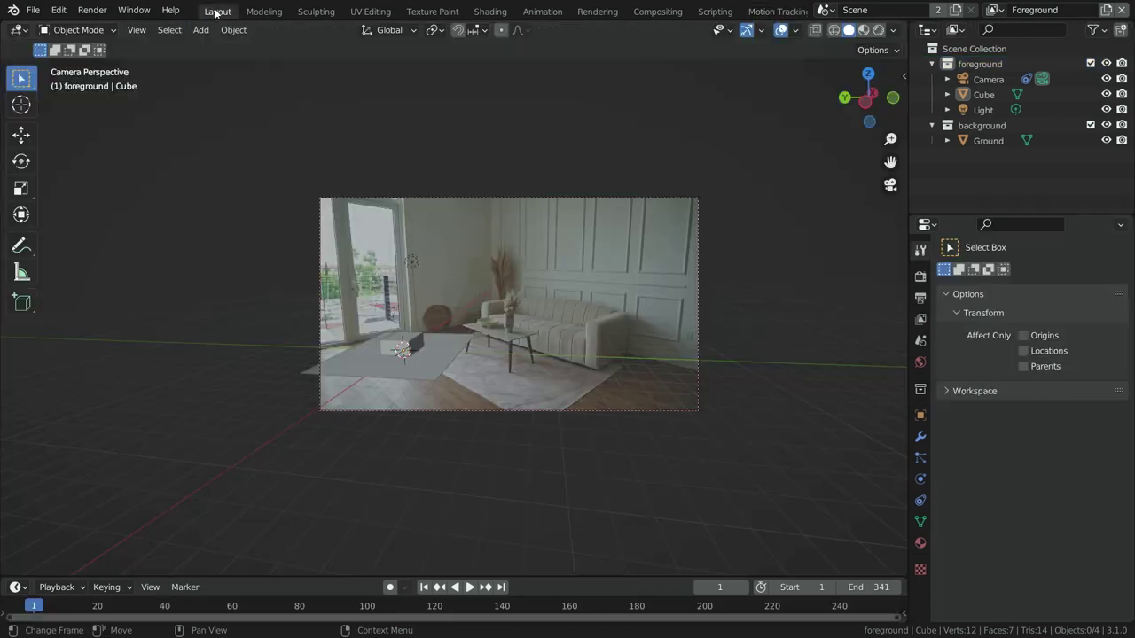
{"action": "scroll", "coordinate": [406, 366], "scroll_direction": "up", "scroll_amount": 3}
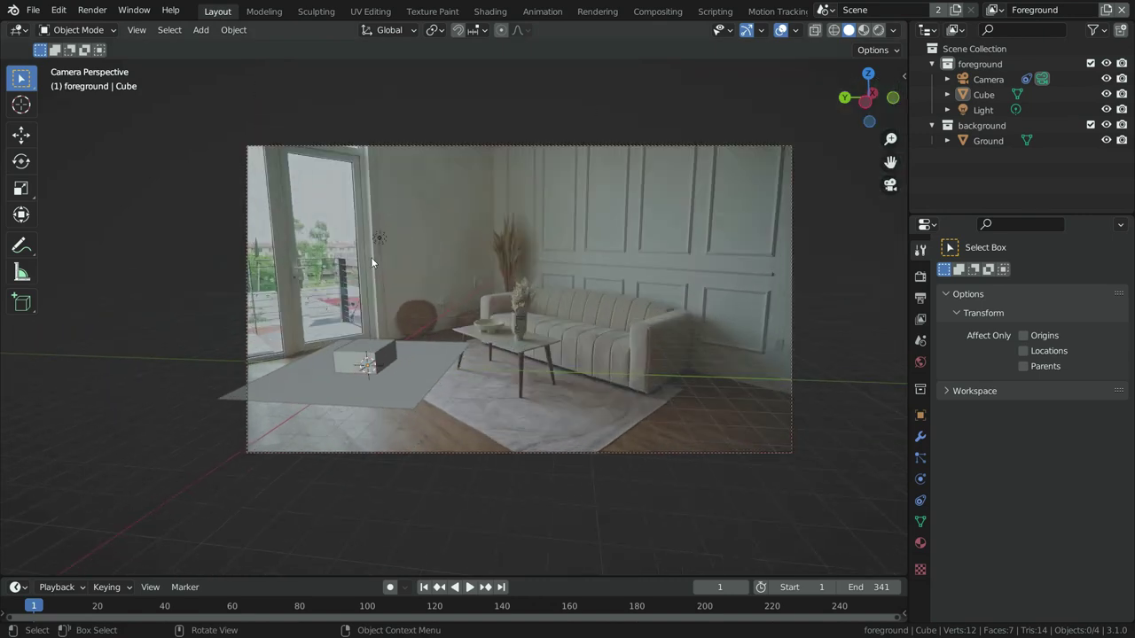
{"action": "scroll", "coordinate": [482, 288], "scroll_direction": "up", "scroll_amount": 2}
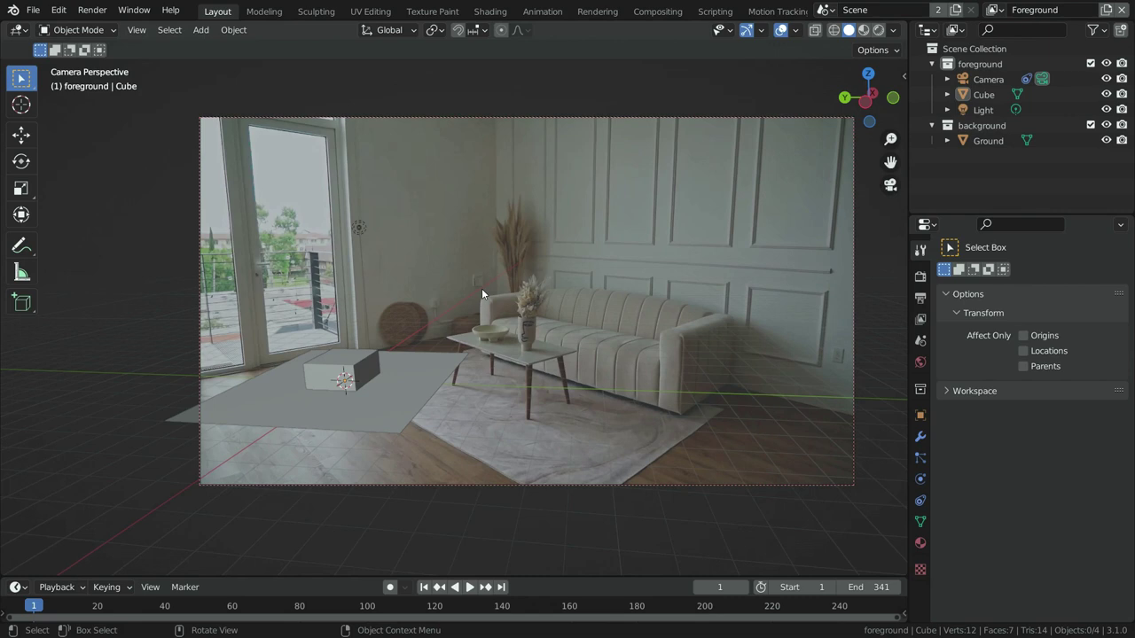
{"action": "left_click", "coordinate": [502, 117]}
{"action": "left_click", "coordinate": [434, 29]}
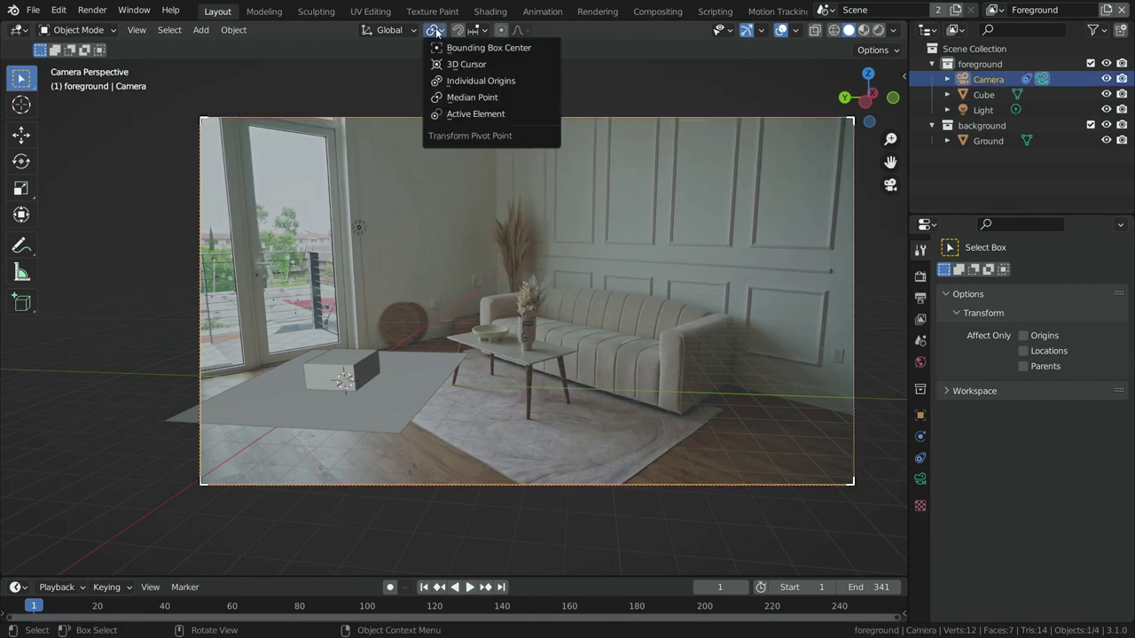
{"action": "left_click", "coordinate": [445, 59]}
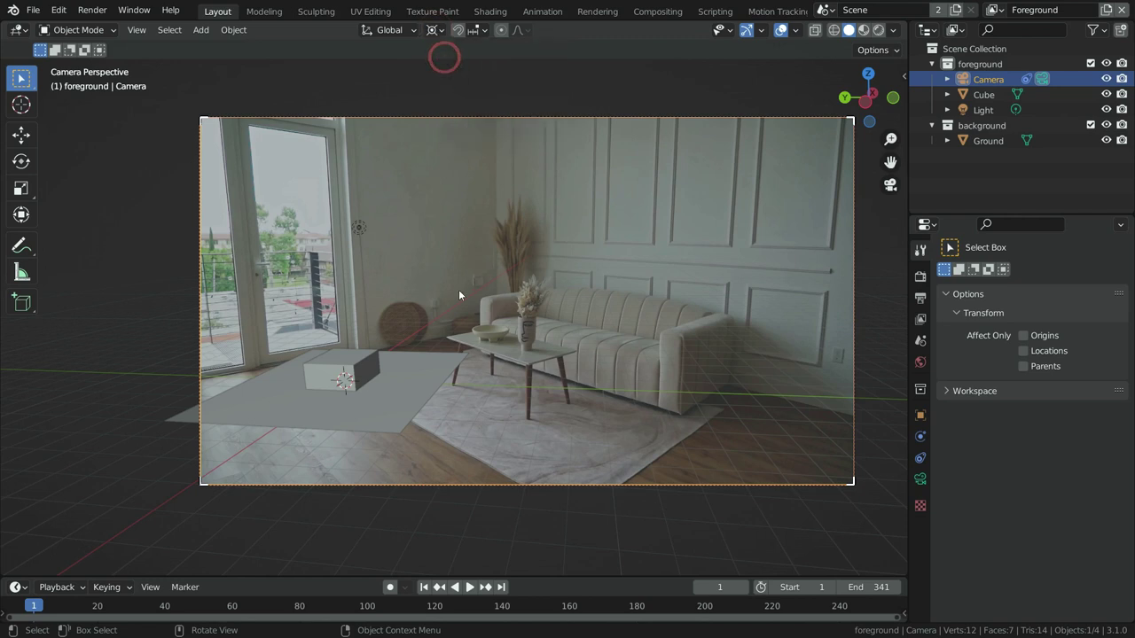
{"action": "key", "text": "r"}
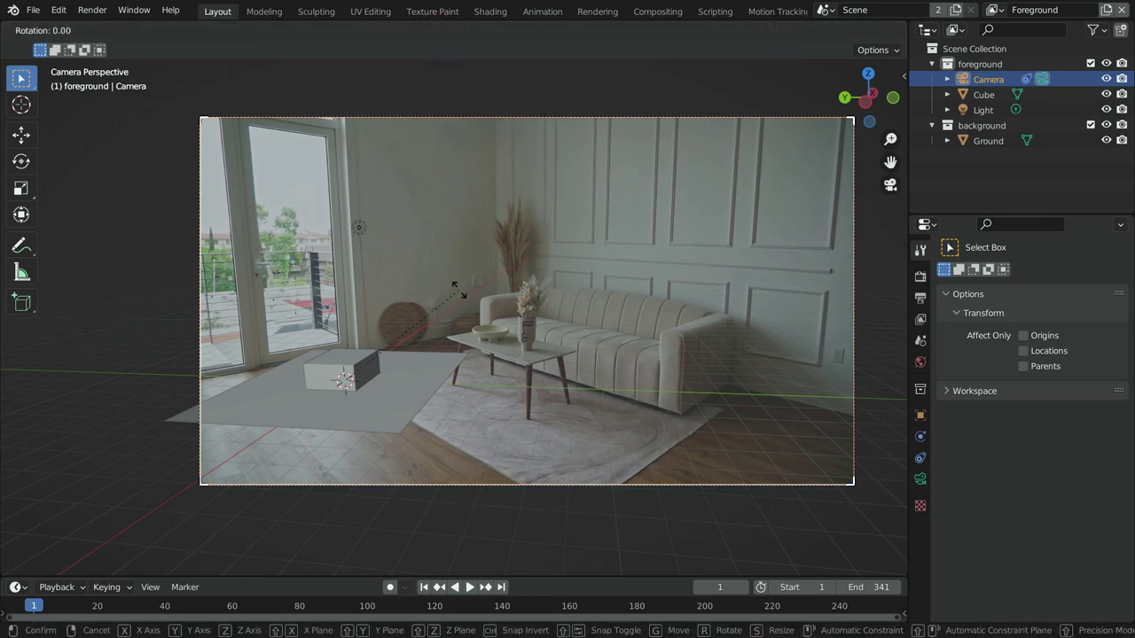
{"action": "key", "text": "z"}
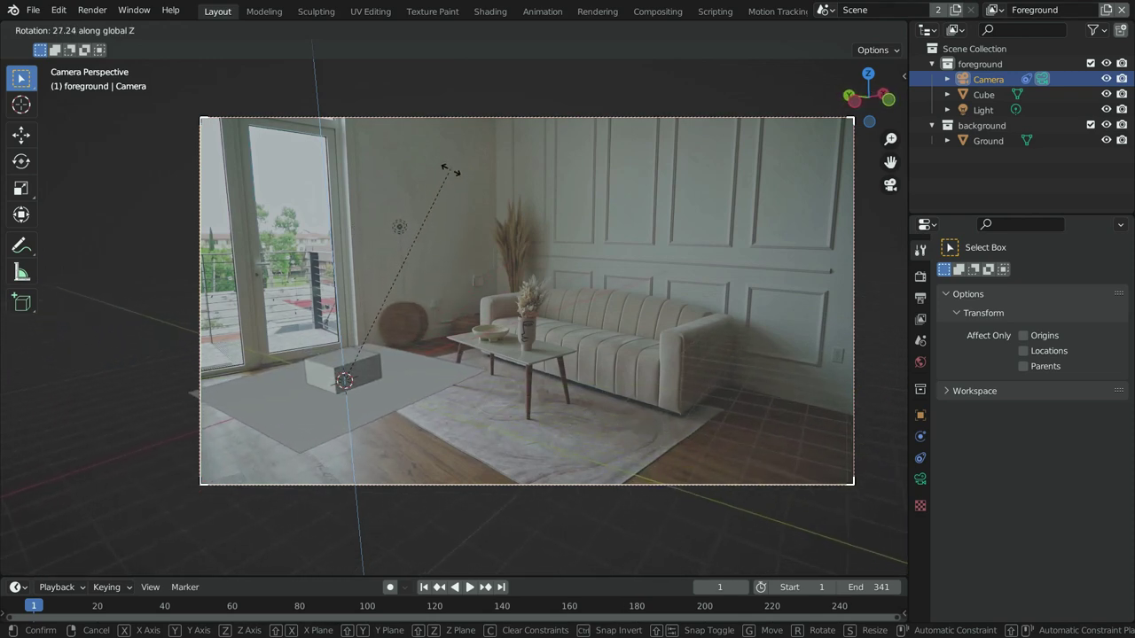
{"action": "left_click", "coordinate": [428, 88]}
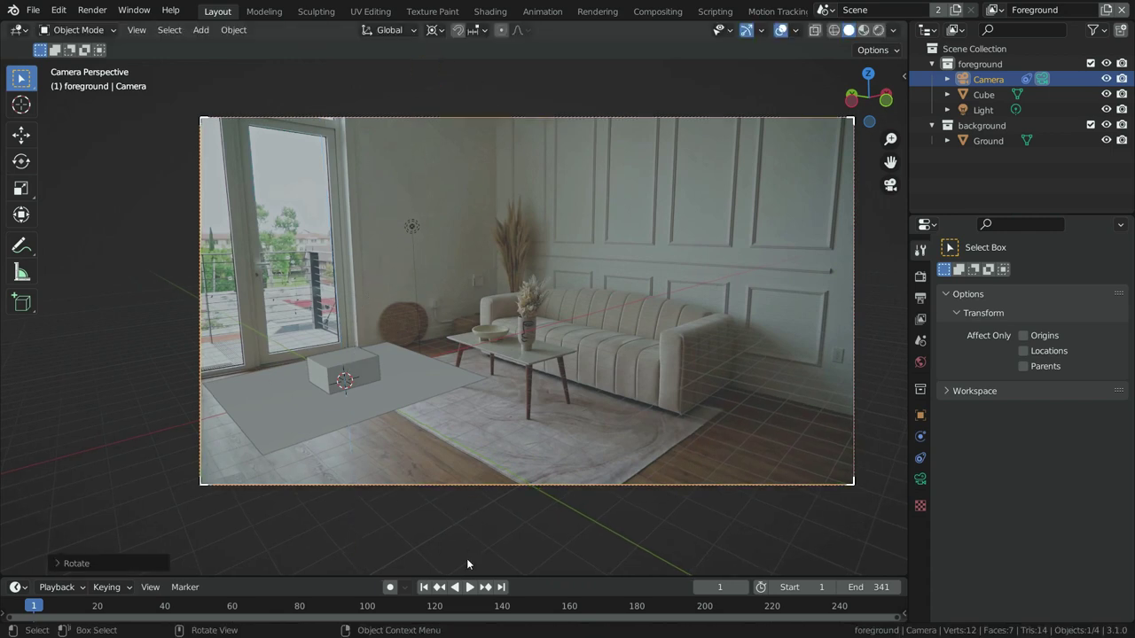
Step: Play the footage through the rotated camera to check the ground and cube alignment, and return to frame 1
{"action": "left_click", "coordinate": [469, 587]}
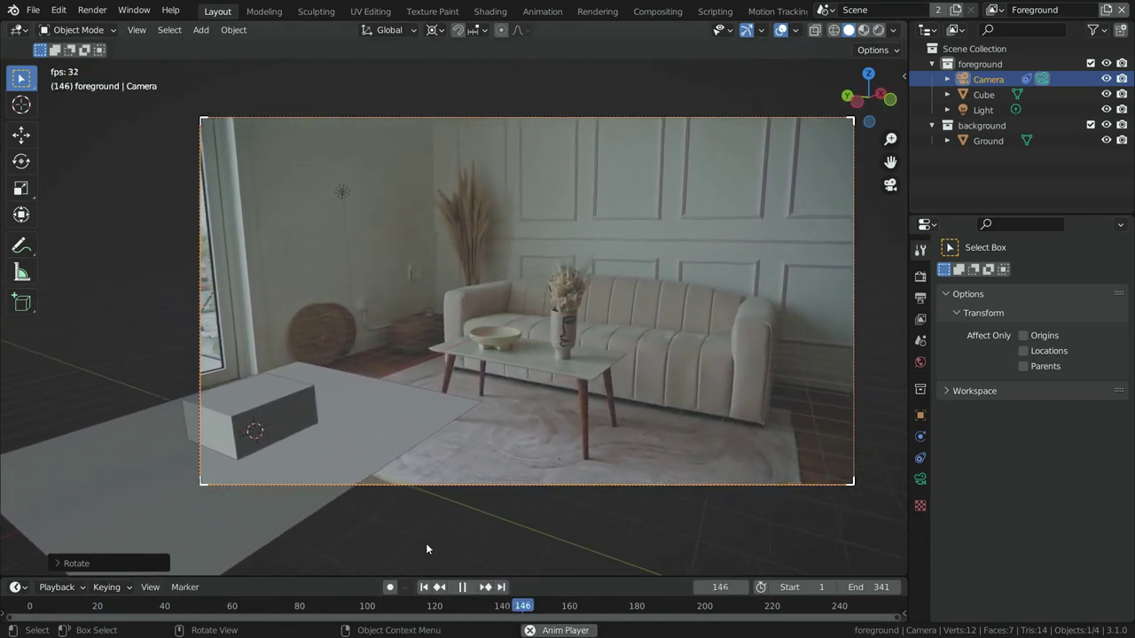
{"action": "left_click", "coordinate": [463, 587]}
{"action": "left_click", "coordinate": [424, 587]}
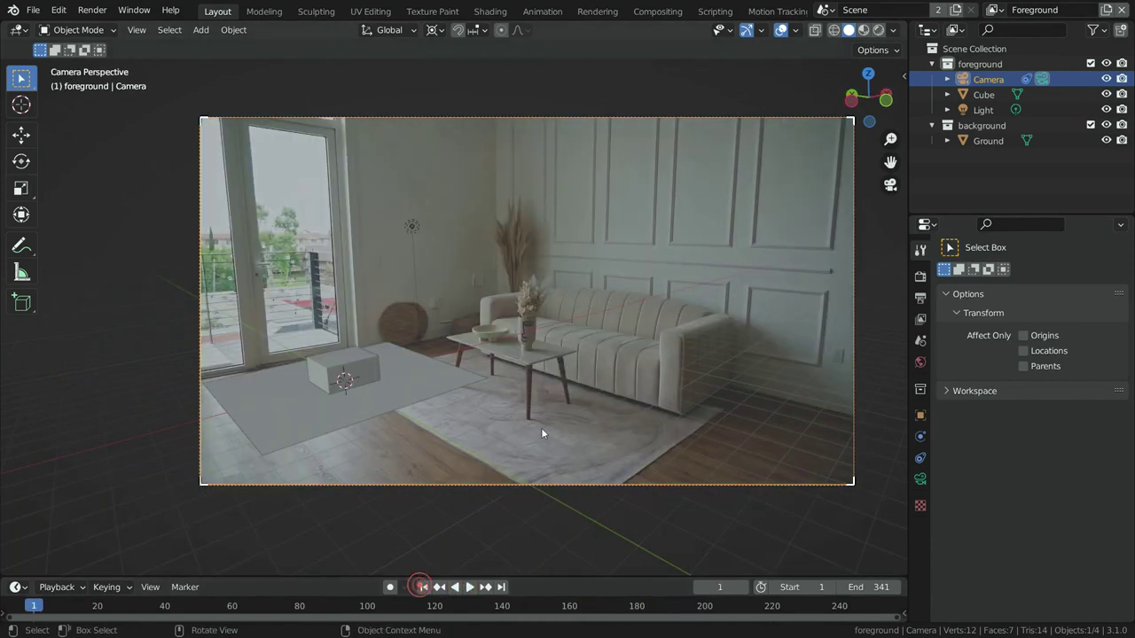
Step: Deselect the camera and set the transform pivot point to Median Point
{"action": "left_click", "coordinate": [190, 103]}
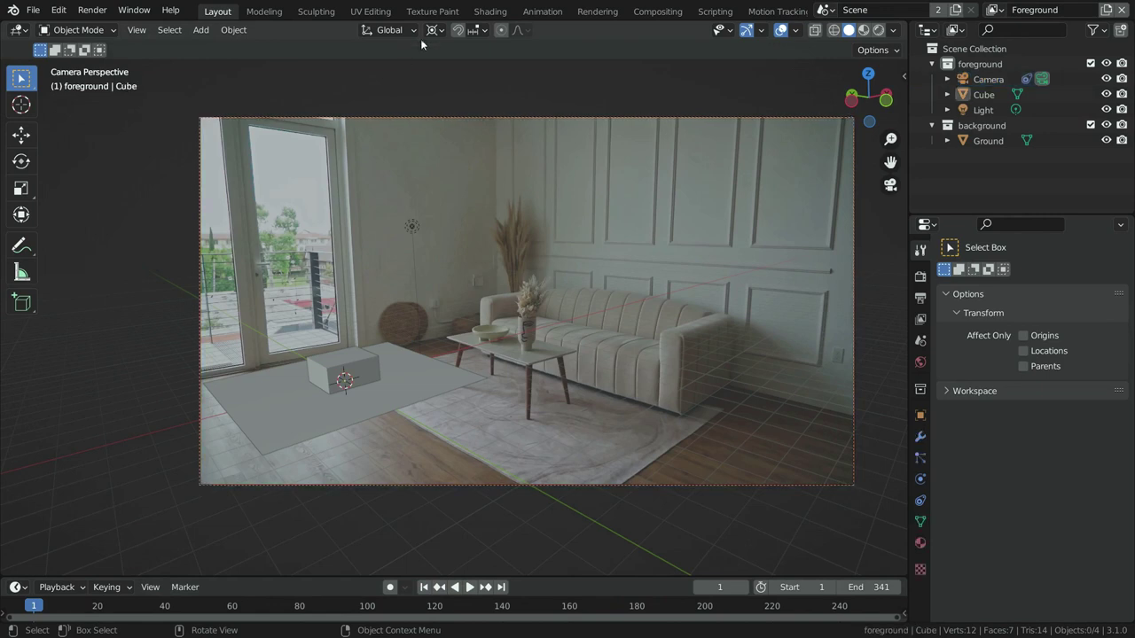
{"action": "left_click", "coordinate": [435, 30]}
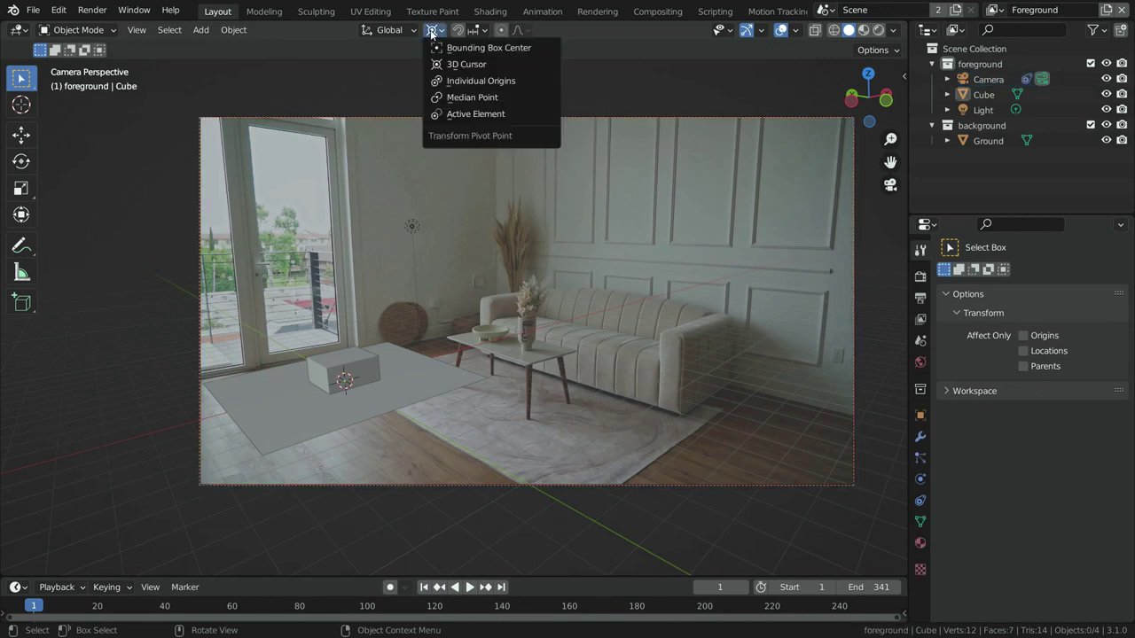
{"action": "left_click", "coordinate": [463, 98]}
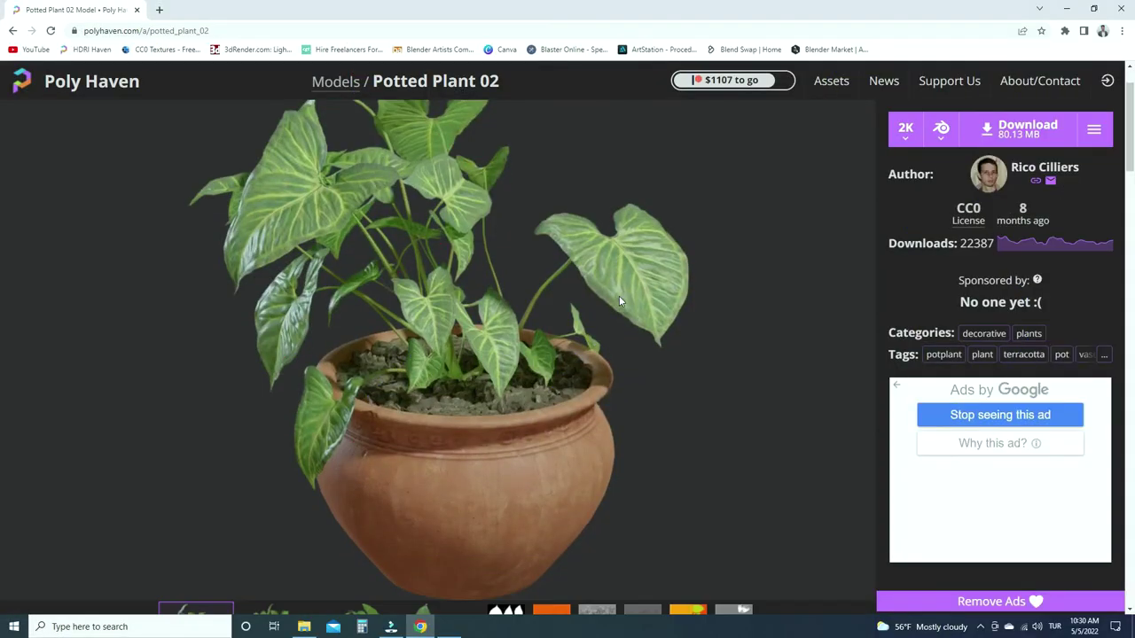
Step: On the Poly Haven page in the browser, choose a resolution for the Potted Plant 02 model and download it for Blender
{"action": "scroll", "coordinate": [626, 310], "scroll_direction": "down", "scroll_amount": 3}
{"action": "scroll", "coordinate": [632, 312], "scroll_direction": "up", "scroll_amount": 3}
{"action": "scroll", "coordinate": [631, 312], "scroll_direction": "up", "scroll_amount": 1}
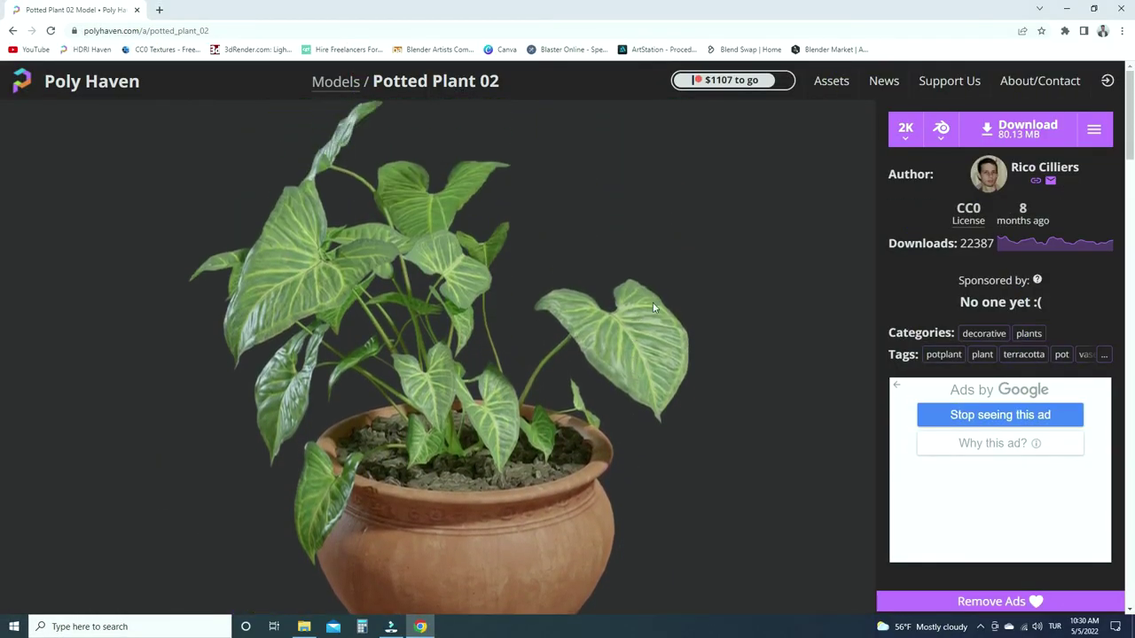
{"action": "left_click", "coordinate": [906, 130]}
{"action": "left_click", "coordinate": [903, 159]}
{"action": "left_click", "coordinate": [1020, 131]}
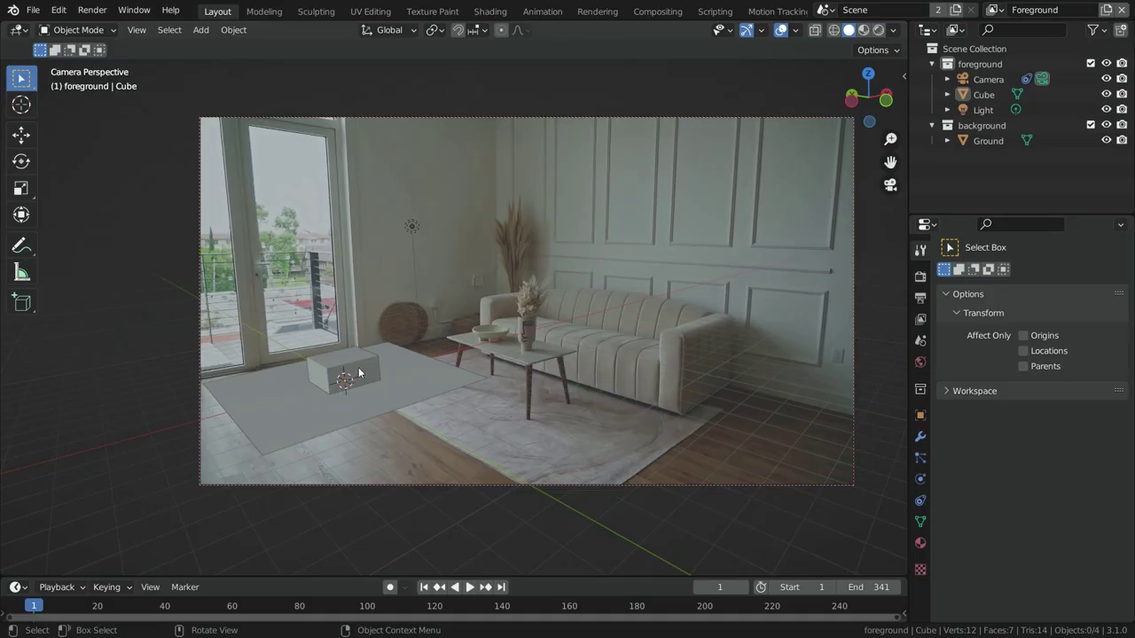
Step: Delete the cube and start appending from potted_plant_02_1k.blend in the Downloads folder
{"action": "left_click", "coordinate": [359, 373]}
{"action": "key", "text": "Delete"}
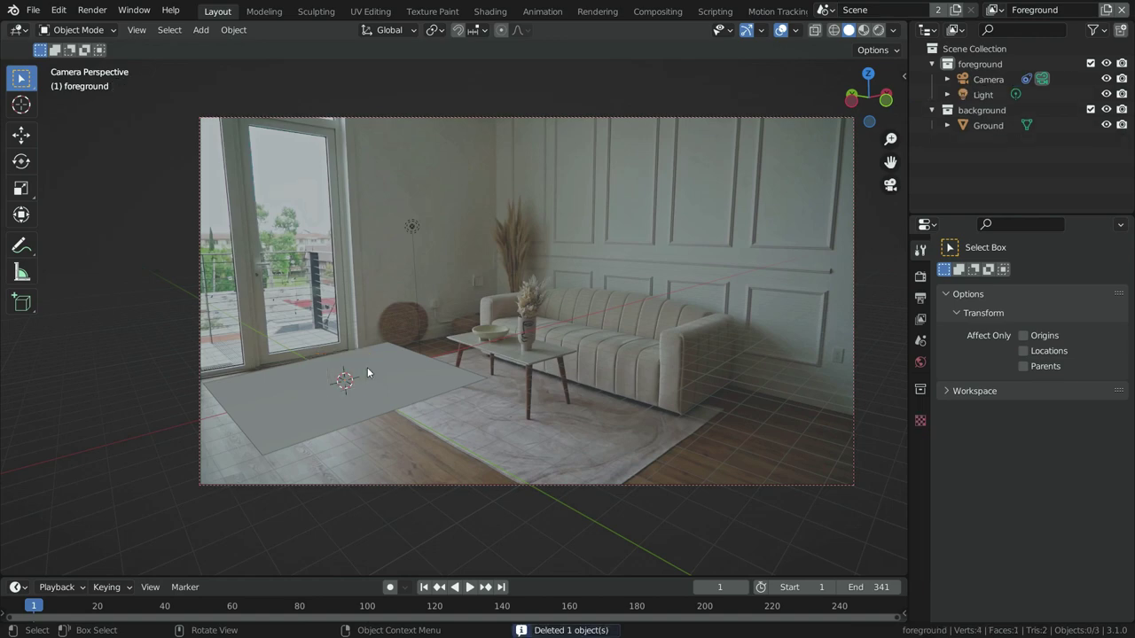
{"action": "left_click", "coordinate": [33, 9]}
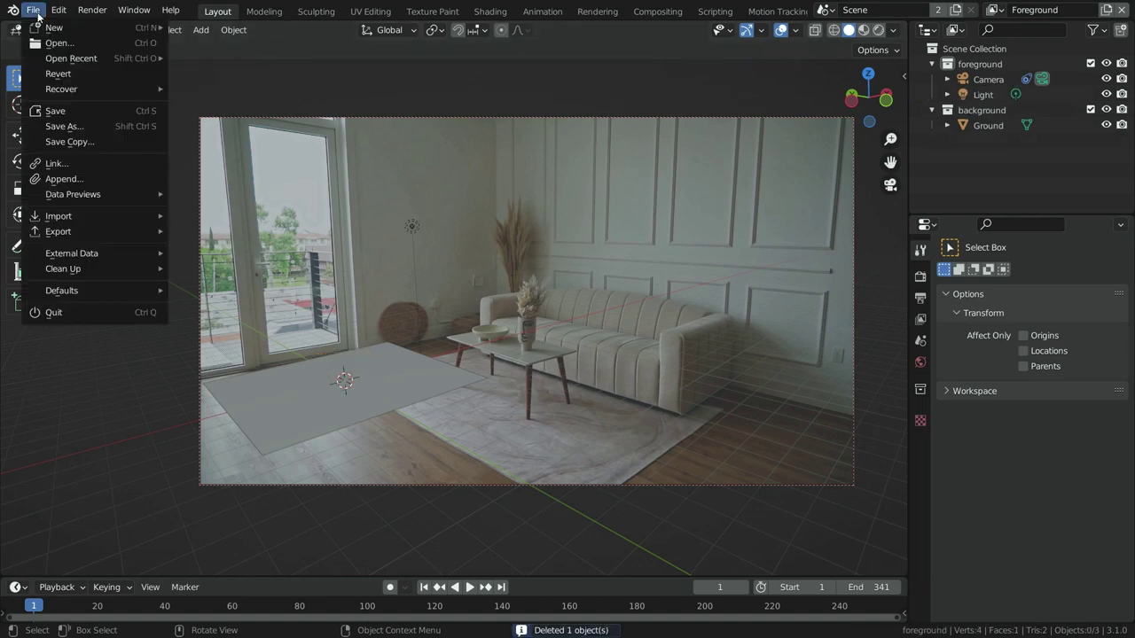
{"action": "left_click", "coordinate": [64, 179]}
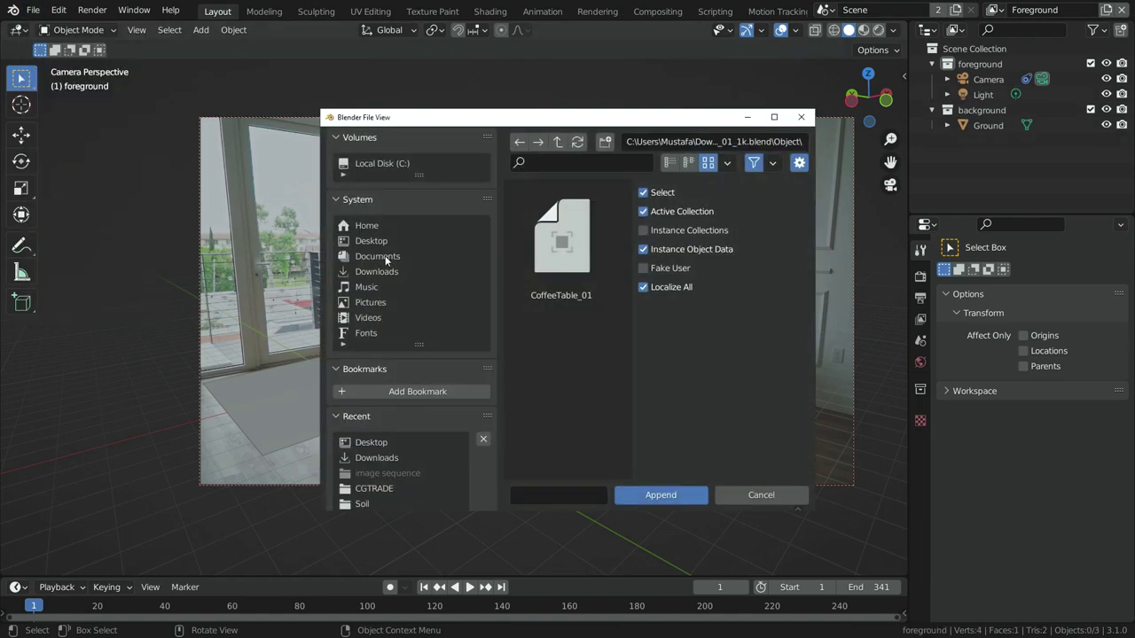
{"action": "left_click", "coordinate": [376, 272]}
{"action": "scroll", "coordinate": [549, 328], "scroll_direction": "down", "scroll_amount": 4}
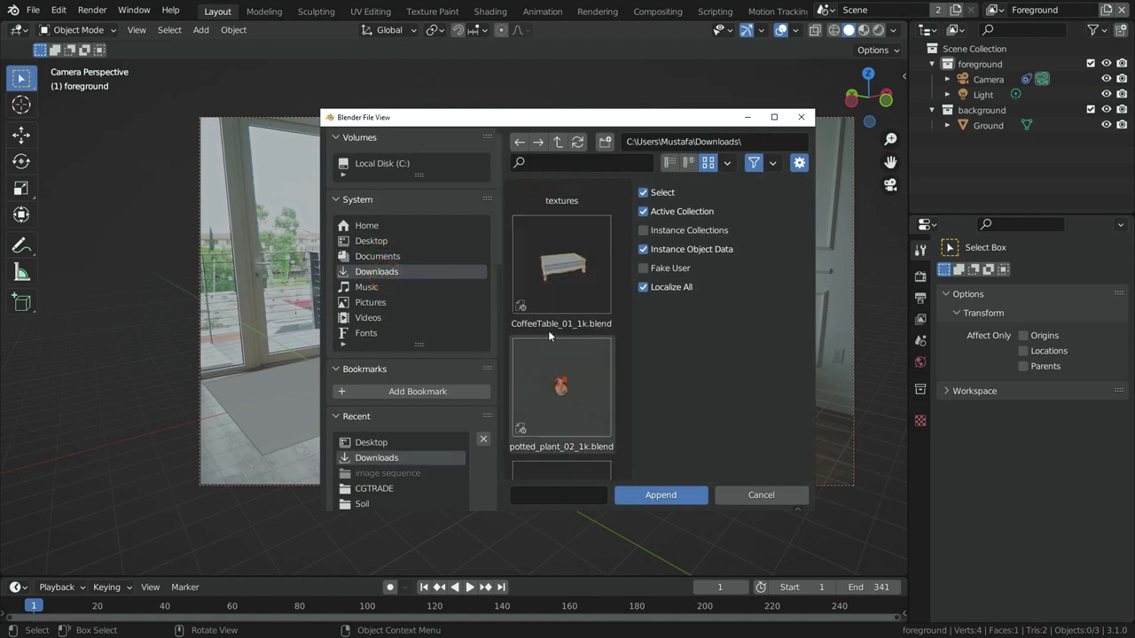
{"action": "left_click", "coordinate": [575, 318]}
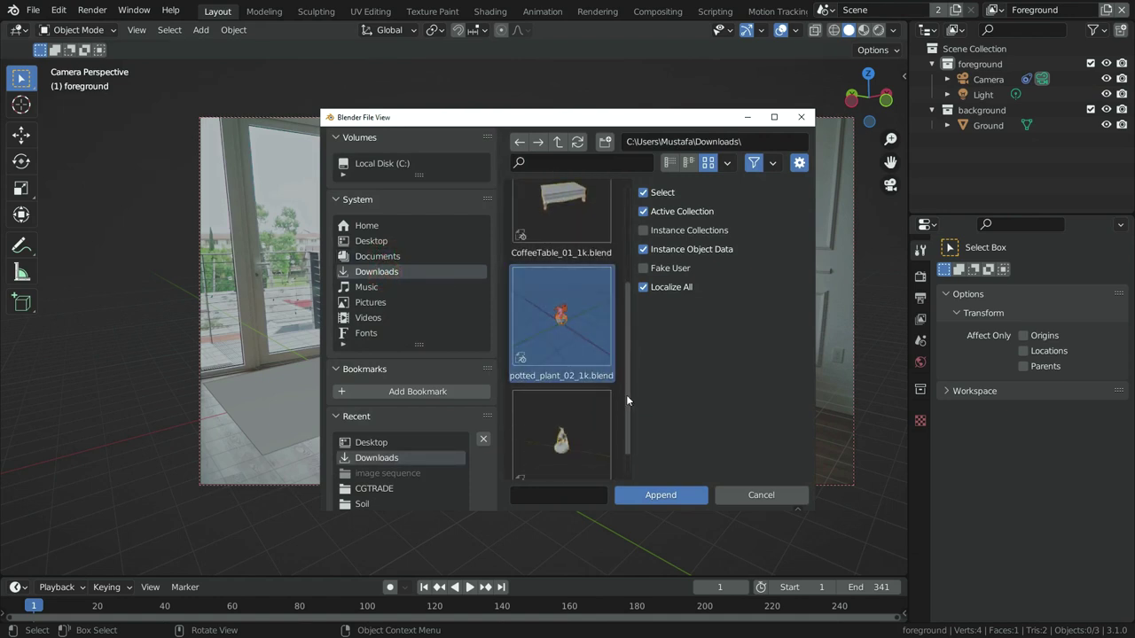
{"action": "left_click", "coordinate": [660, 495]}
Step: Append all of the plant file's objects, potted_plant_02_dirt, potted_plant_02_leaves and potted_plant_02_pot, to the foreground collection
{"action": "scroll", "coordinate": [587, 354], "scroll_direction": "down", "scroll_amount": 5}
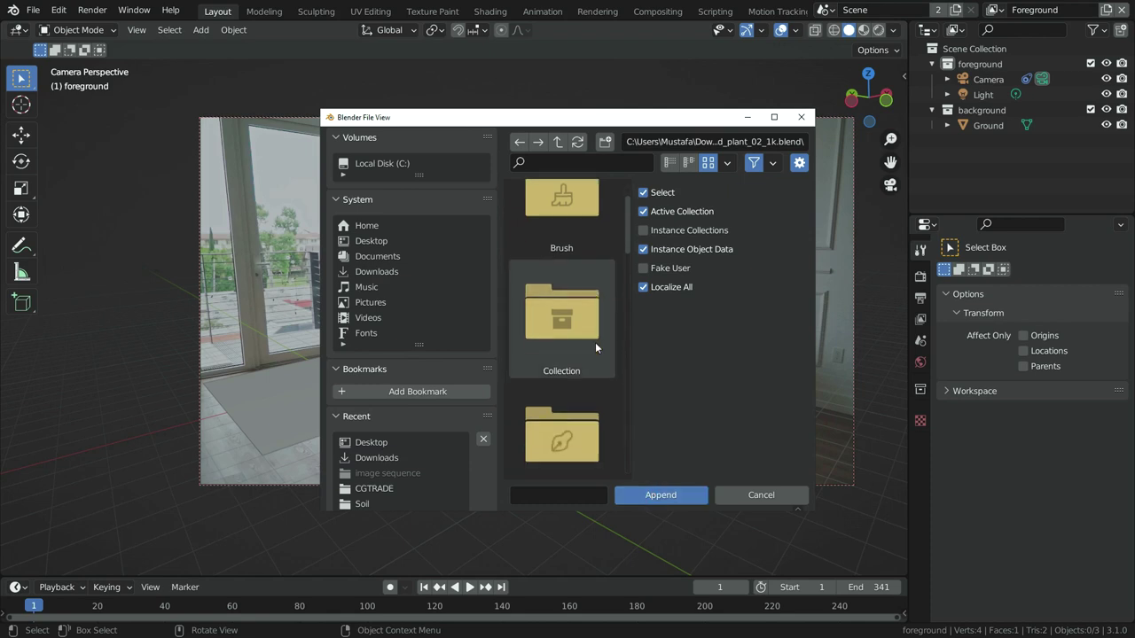
{"action": "scroll", "coordinate": [592, 380], "scroll_direction": "down", "scroll_amount": 4}
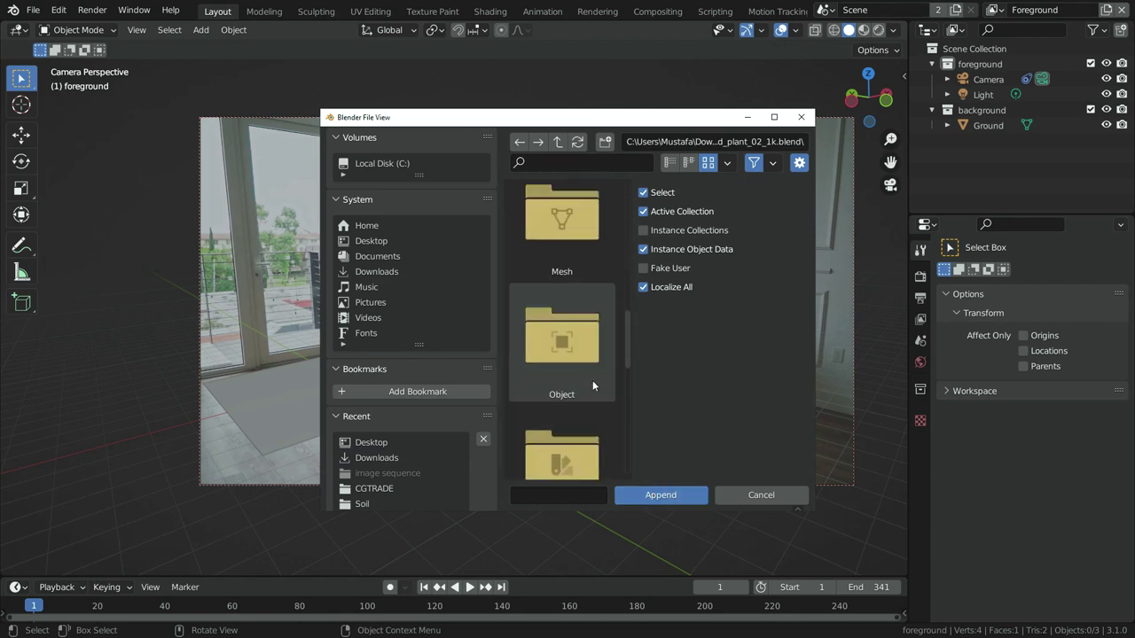
{"action": "double_click", "coordinate": [592, 380]}
{"action": "scroll", "coordinate": [575, 319], "scroll_direction": "down", "scroll_amount": 2}
{"action": "scroll", "coordinate": [578, 354], "scroll_direction": "up", "scroll_amount": 2}
{"action": "scroll", "coordinate": [581, 372], "scroll_direction": "down", "scroll_amount": 2}
{"action": "scroll", "coordinate": [583, 390], "scroll_direction": "up", "scroll_amount": 2}
{"action": "key", "text": "a"}
{"action": "scroll", "coordinate": [583, 390], "scroll_direction": "down", "scroll_amount": 2}
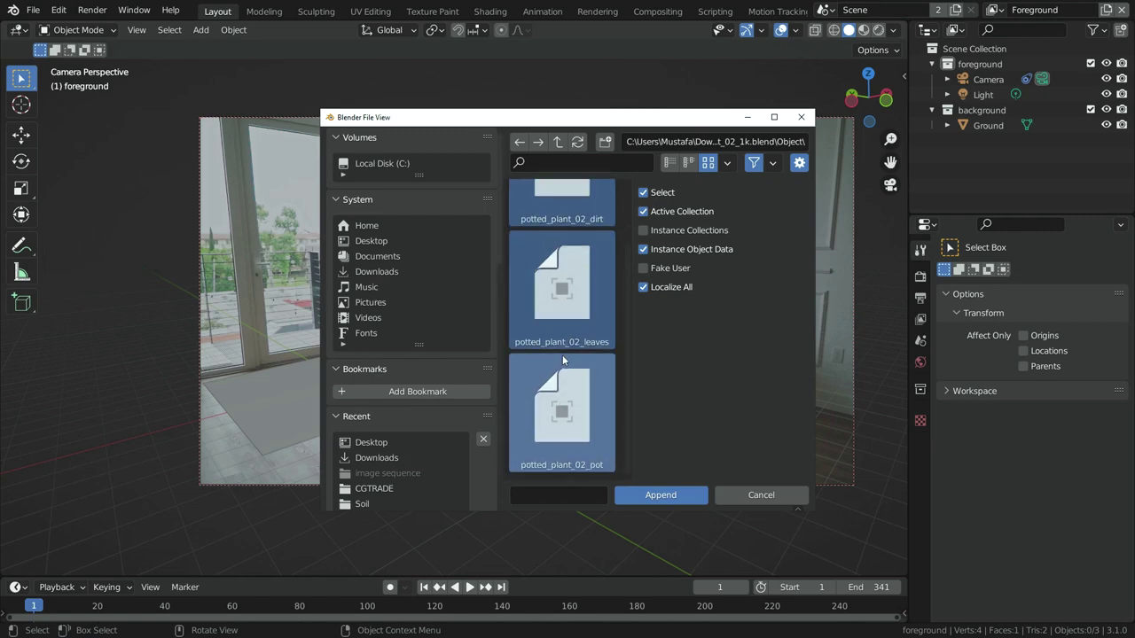
{"action": "left_click", "coordinate": [636, 494]}
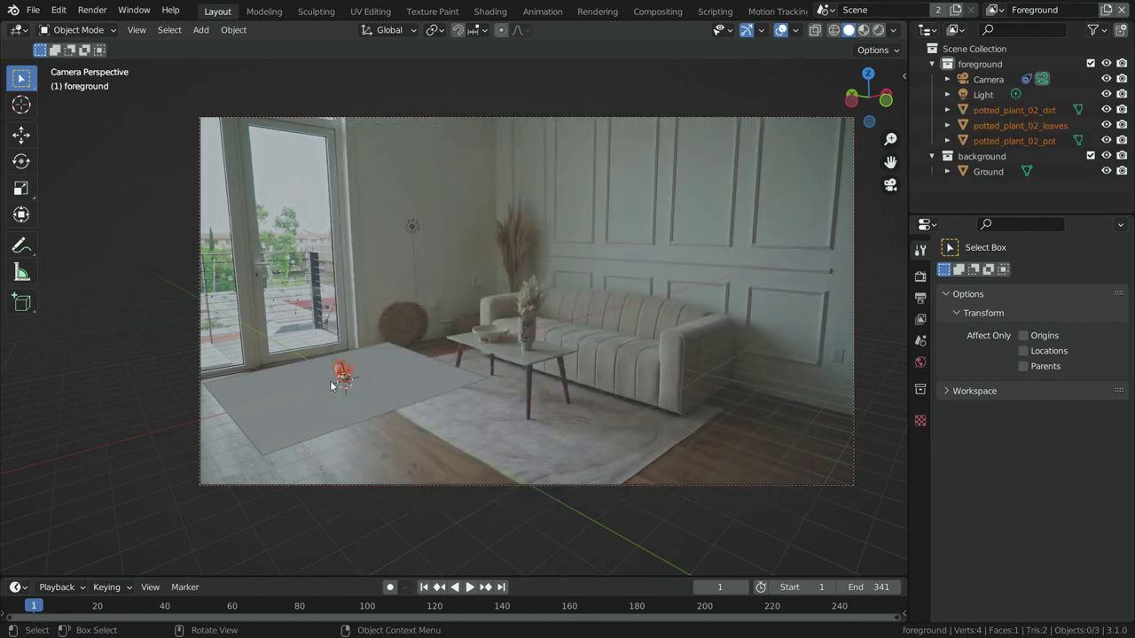
Step: Scale the appended potted plant up uniformly to more than three times its size
{"action": "scroll", "coordinate": [337, 383], "scroll_direction": "up", "scroll_amount": 5}
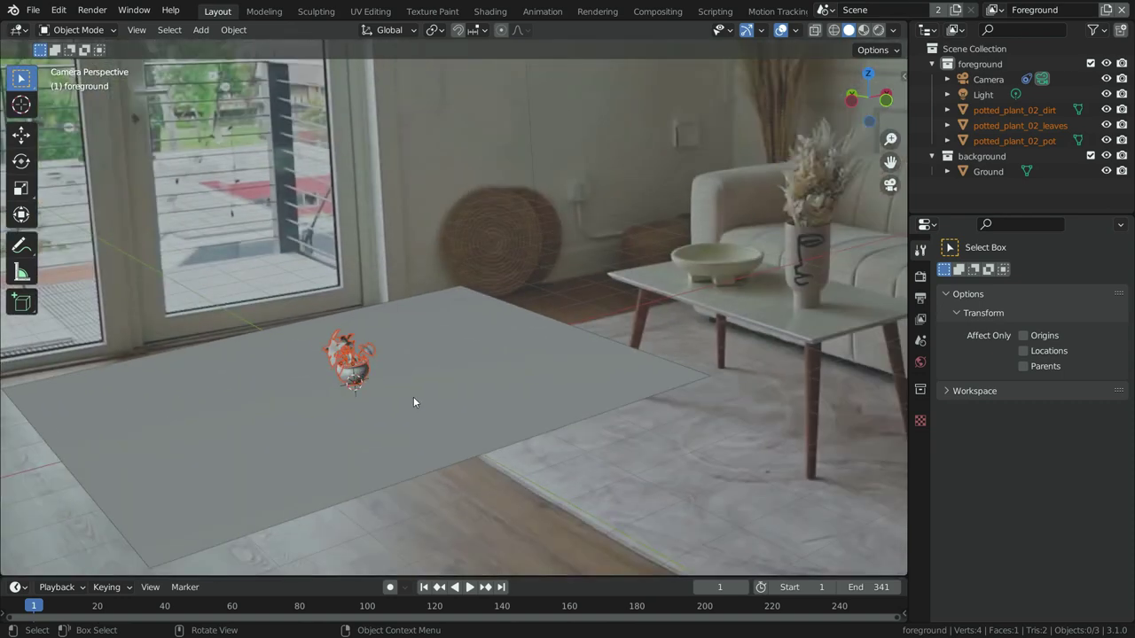
{"action": "key", "text": "s"}
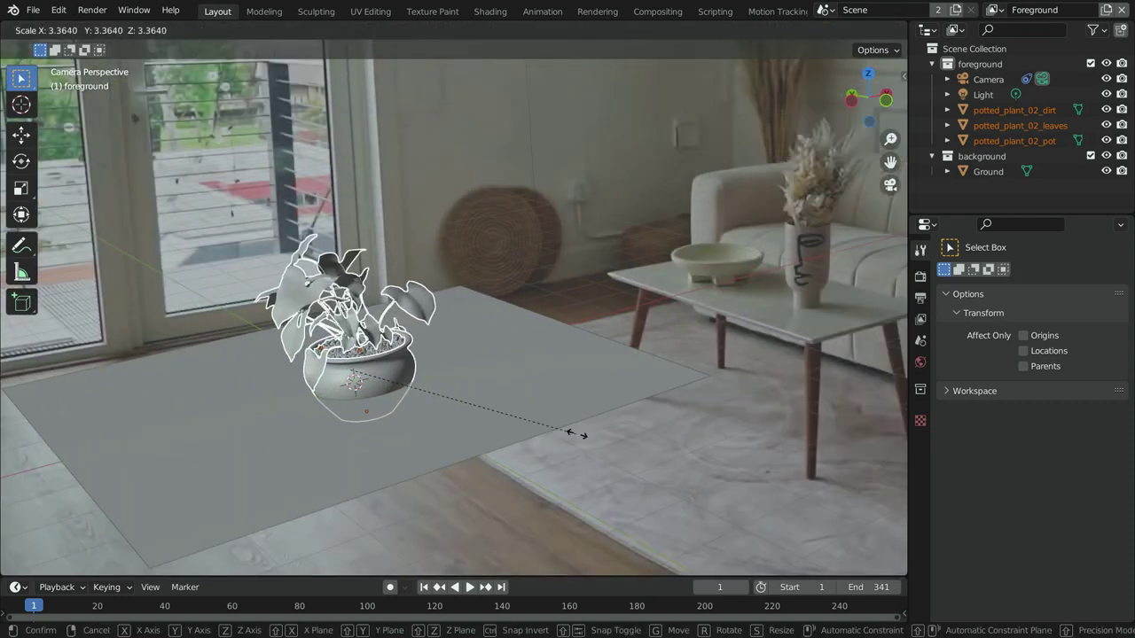
{"action": "left_click", "coordinate": [649, 449]}
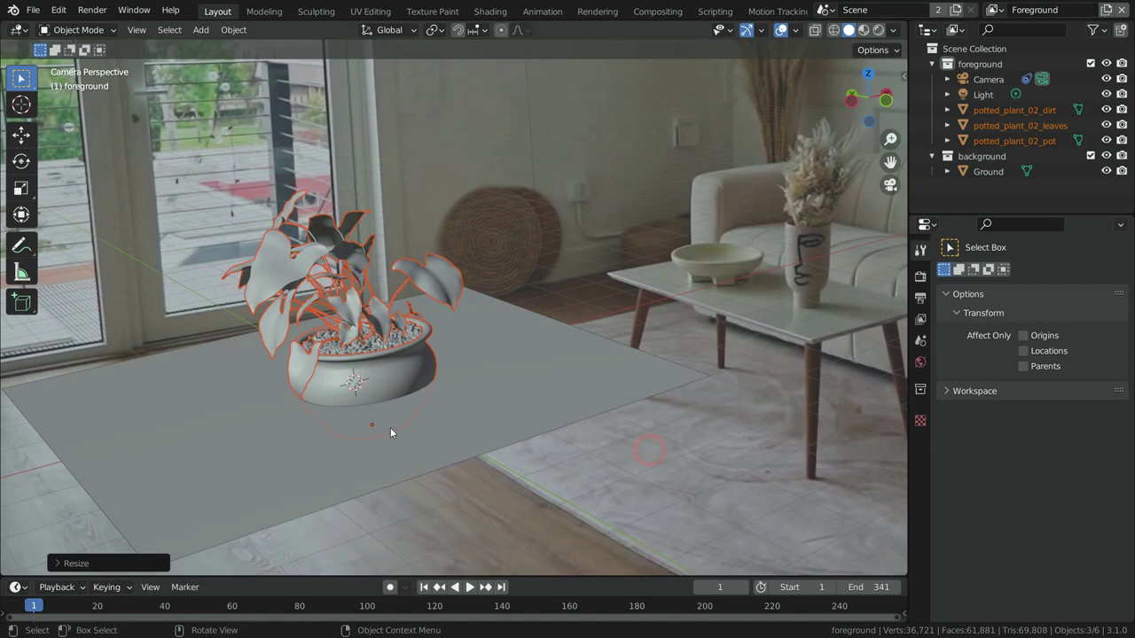
Step: Raise the potted plant about 0.7 m along the Z axis so the pot's base rests on the ground plane
{"action": "scroll", "coordinate": [391, 427], "scroll_direction": "down", "scroll_amount": 4}
{"action": "scroll", "coordinate": [411, 423], "scroll_direction": "up", "scroll_amount": 2}
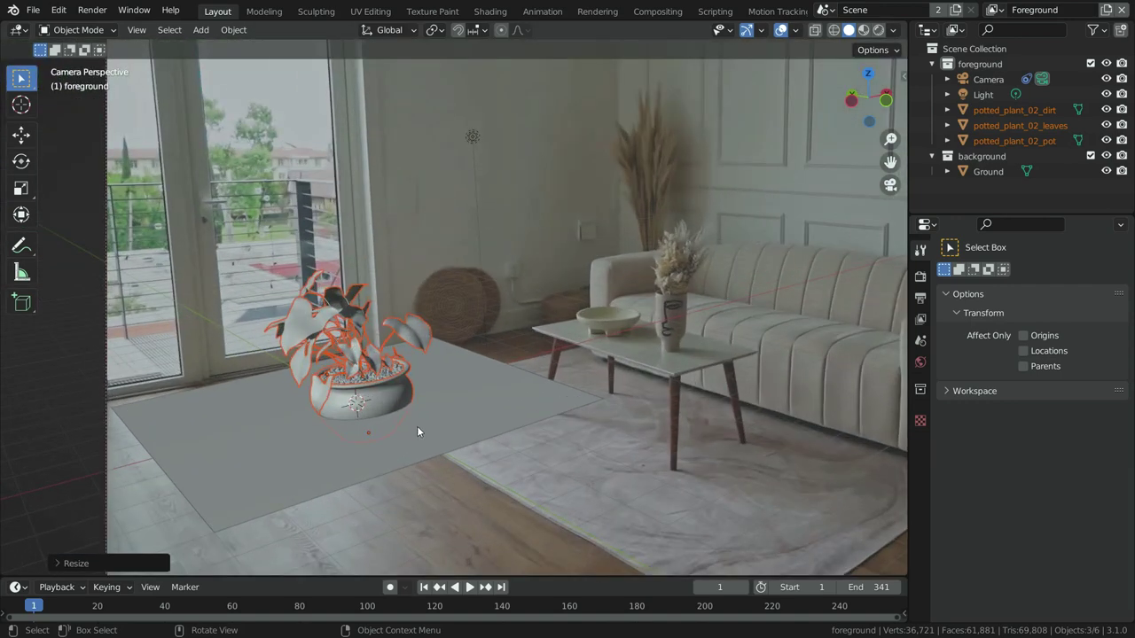
{"action": "key", "text": "g"}
{"action": "key", "text": "z"}
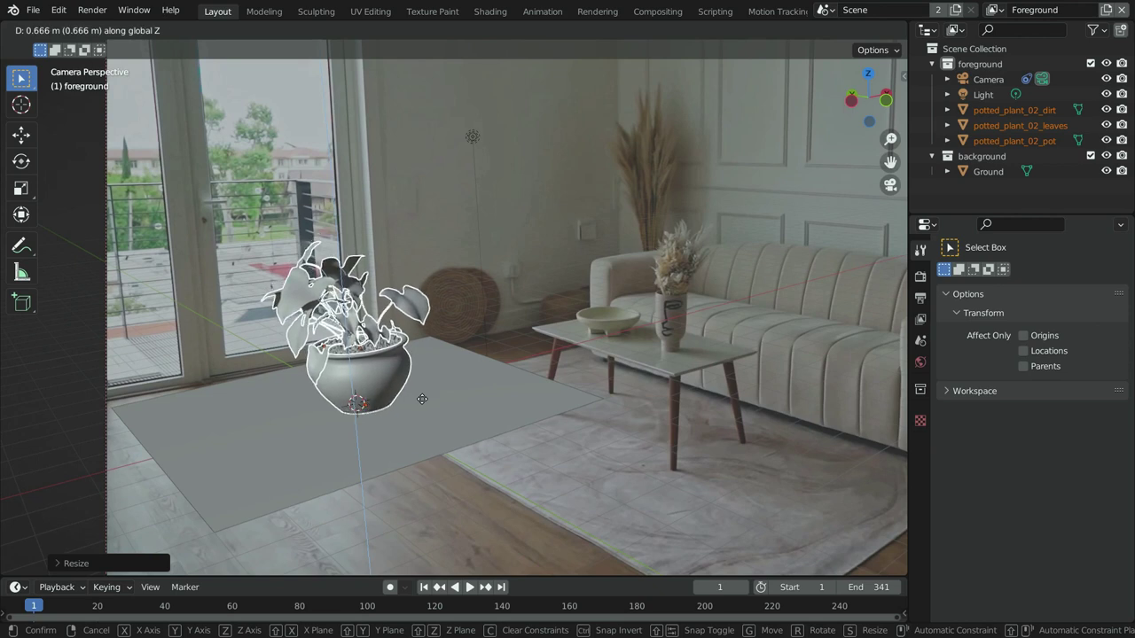
{"action": "left_click", "coordinate": [424, 395]}
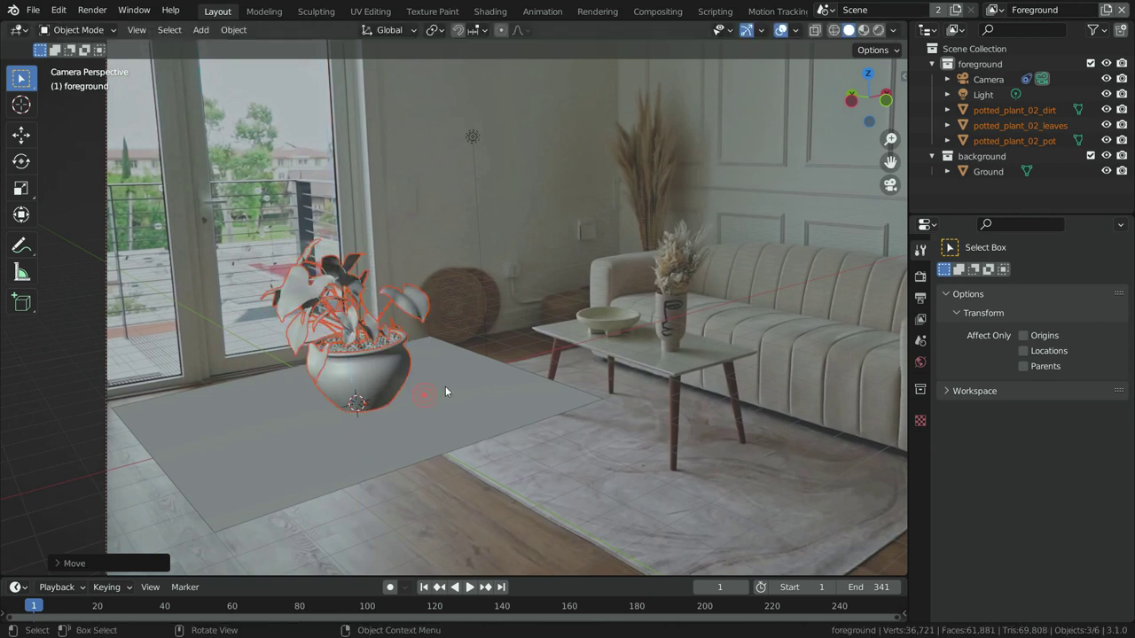
Step: Join the plant's pot, leaves and dirt into a single object
{"action": "left_click", "coordinate": [509, 334]}
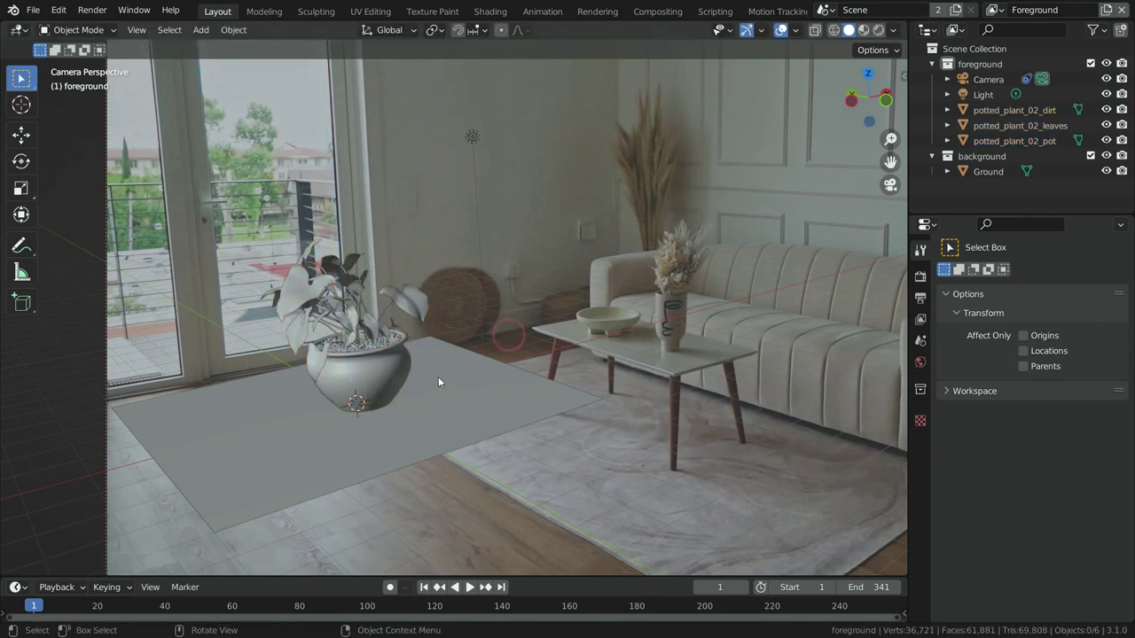
{"action": "left_click", "coordinate": [380, 359]}
{"action": "left_click", "coordinate": [380, 335], "text": "shift"}
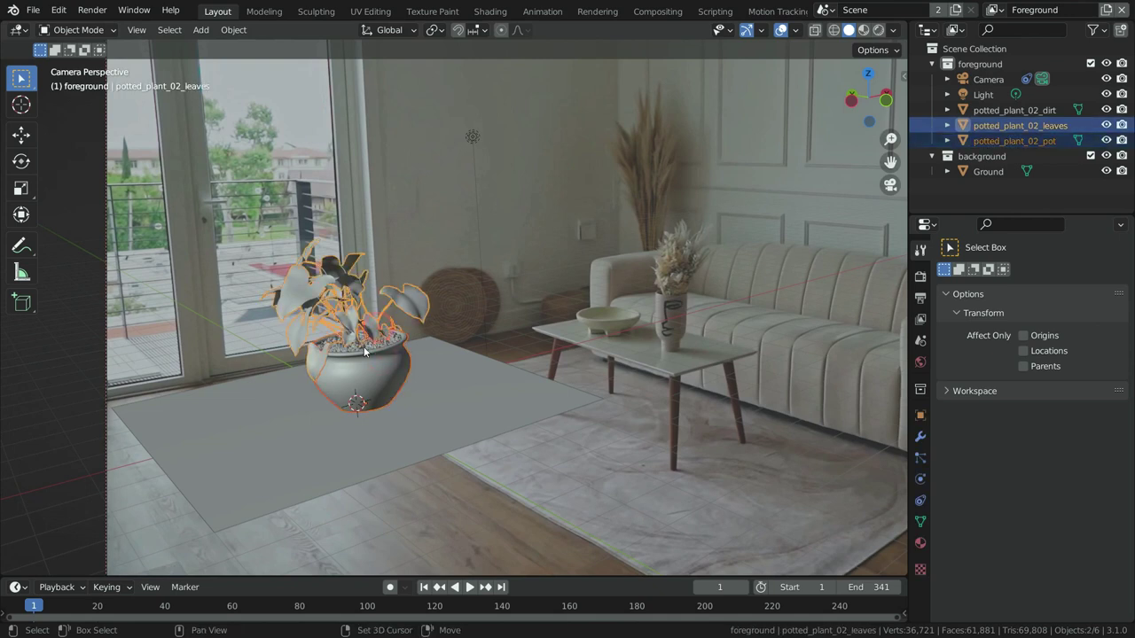
{"action": "left_click", "coordinate": [364, 351], "text": "shift"}
{"action": "key", "text": "ctrl+j"}
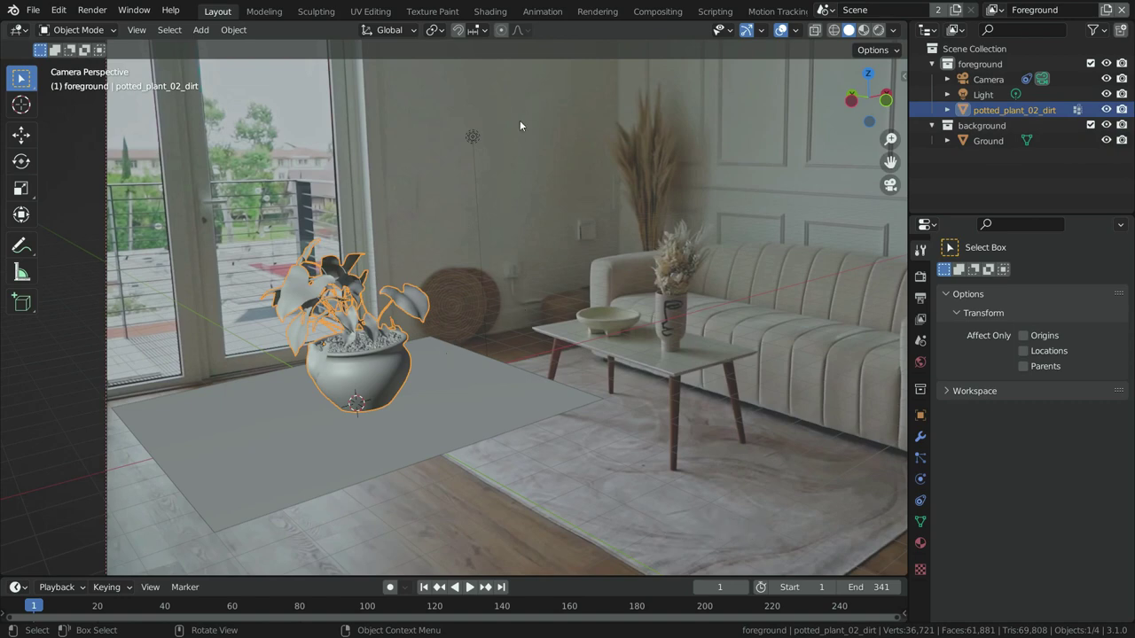
Step: Move the potted plant and ground plane together with Z locked to the floor area beside the glass door, and deselect them
{"action": "scroll", "coordinate": [525, 115], "scroll_direction": "down", "scroll_amount": 5}
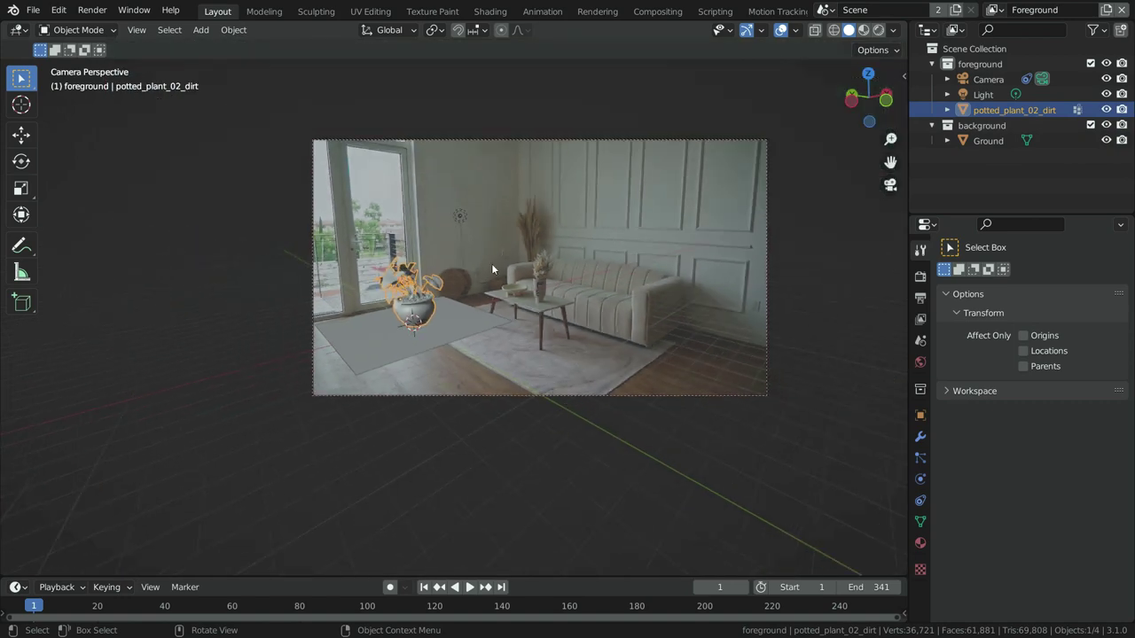
{"action": "scroll", "coordinate": [493, 269], "scroll_direction": "up", "scroll_amount": 3}
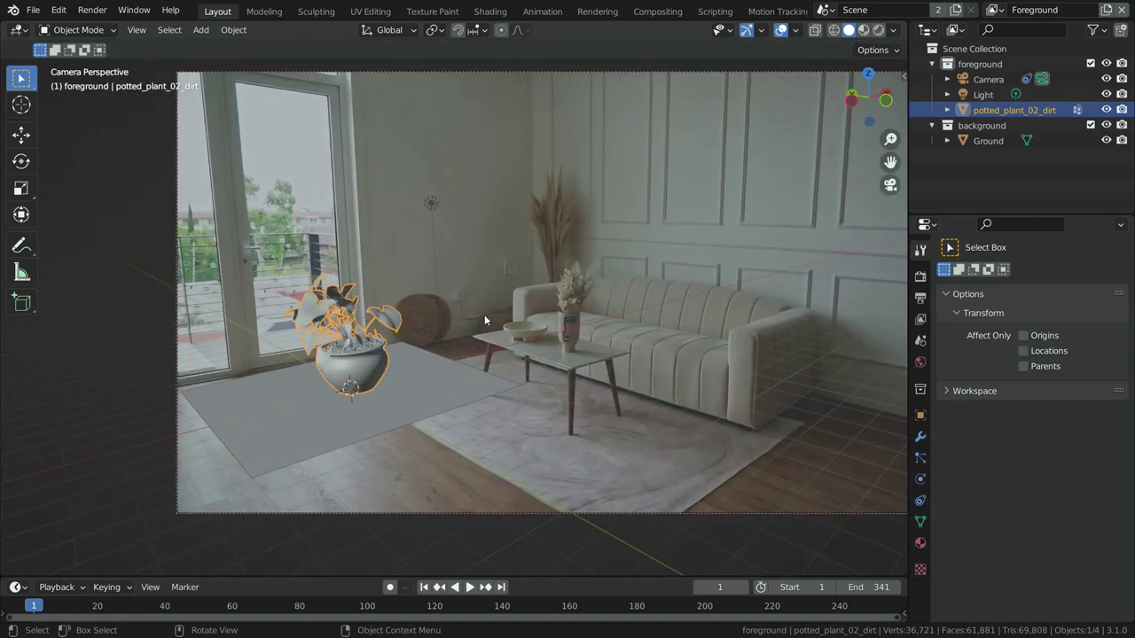
{"action": "left_click", "coordinate": [416, 402], "text": "shift"}
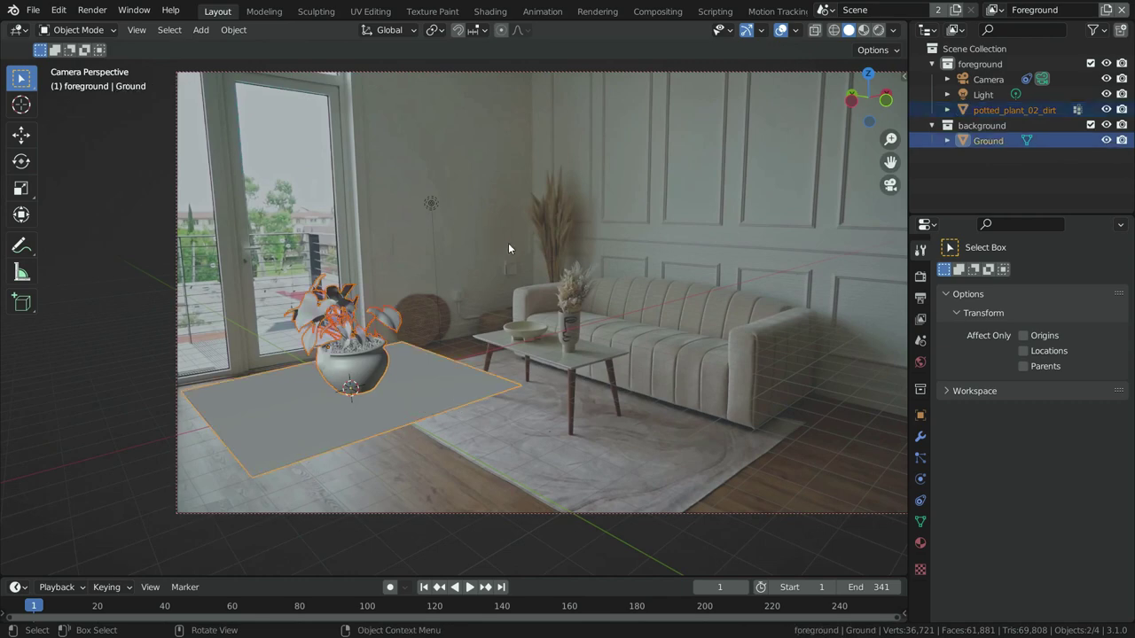
{"action": "key", "text": "g"}
{"action": "key", "text": "shift+z"}
{"action": "key", "text": "g"}
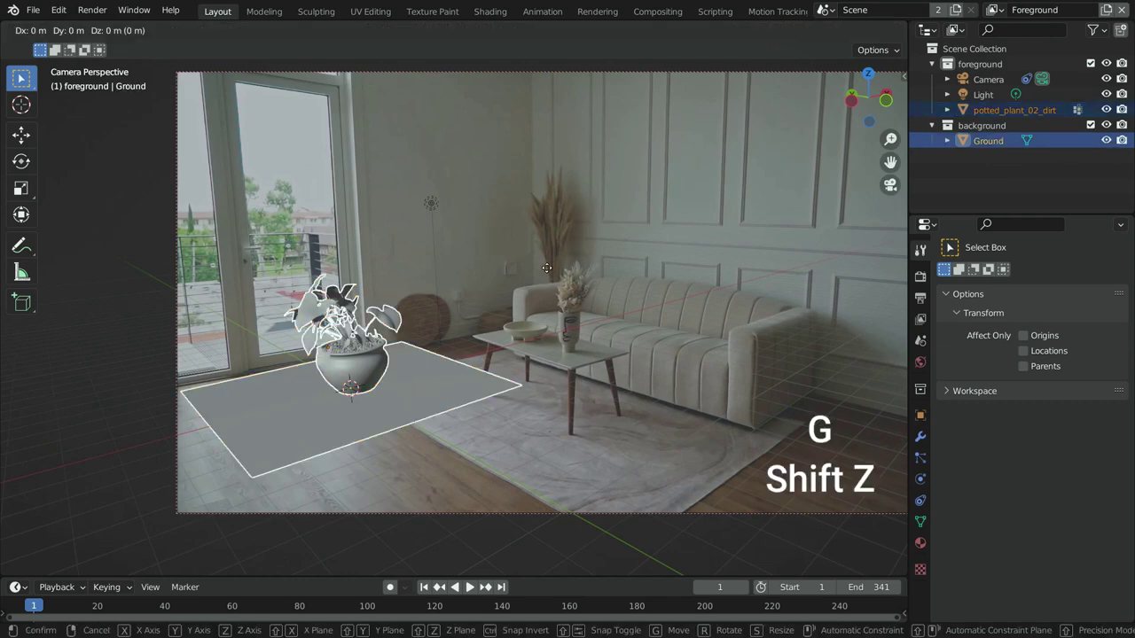
{"action": "key", "text": "shift+z"}
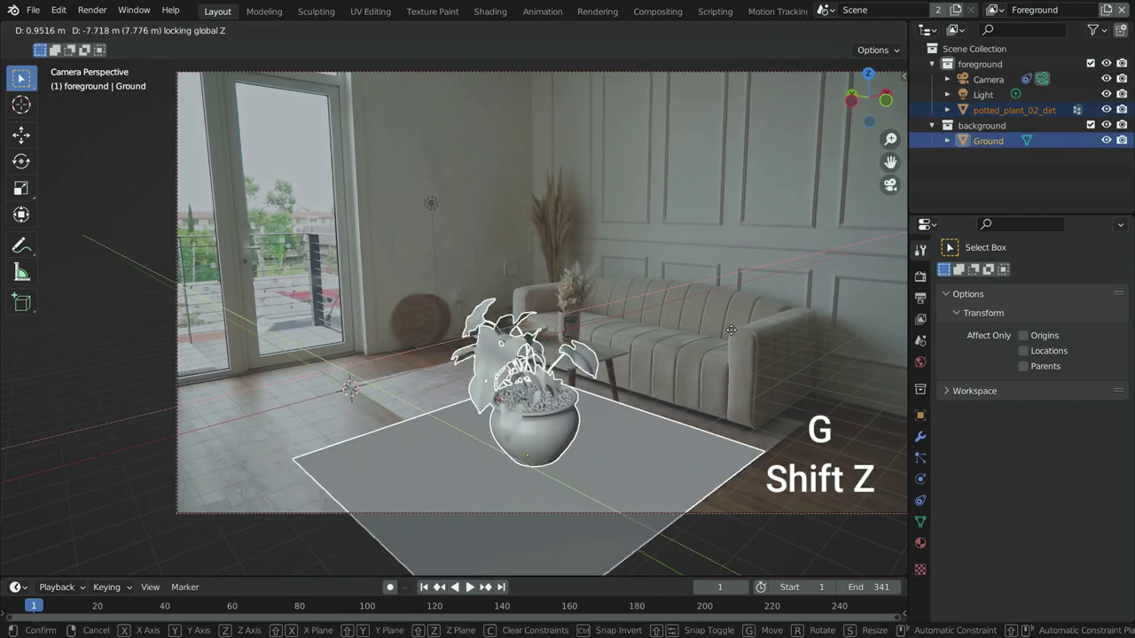
{"action": "mouse_move", "coordinate": [429, 293]}
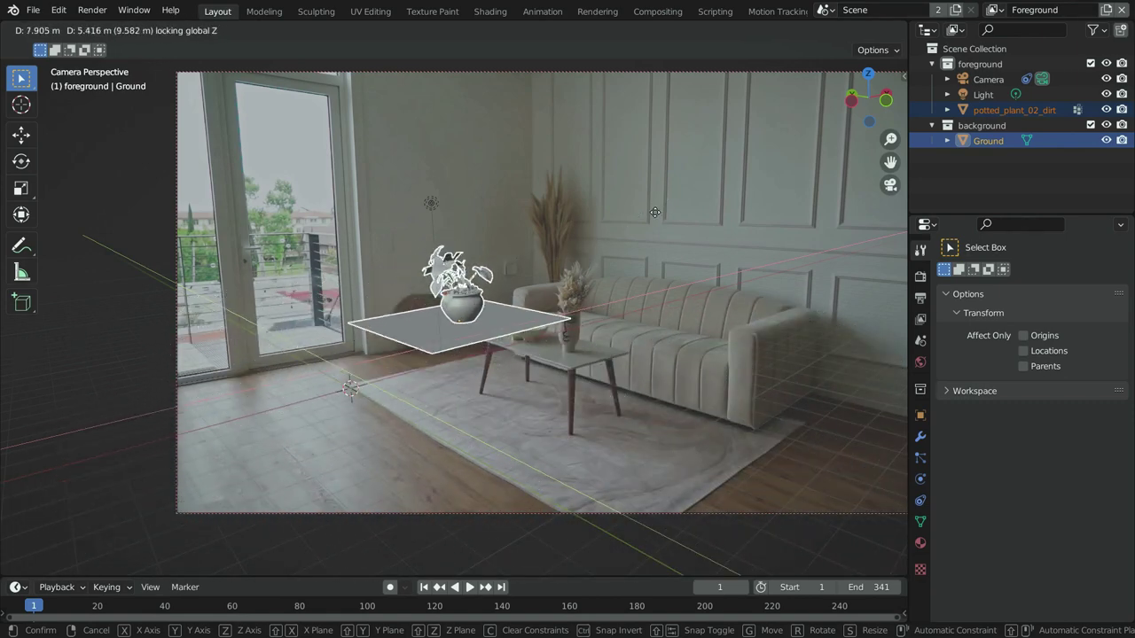
{"action": "left_click", "coordinate": [444, 410]}
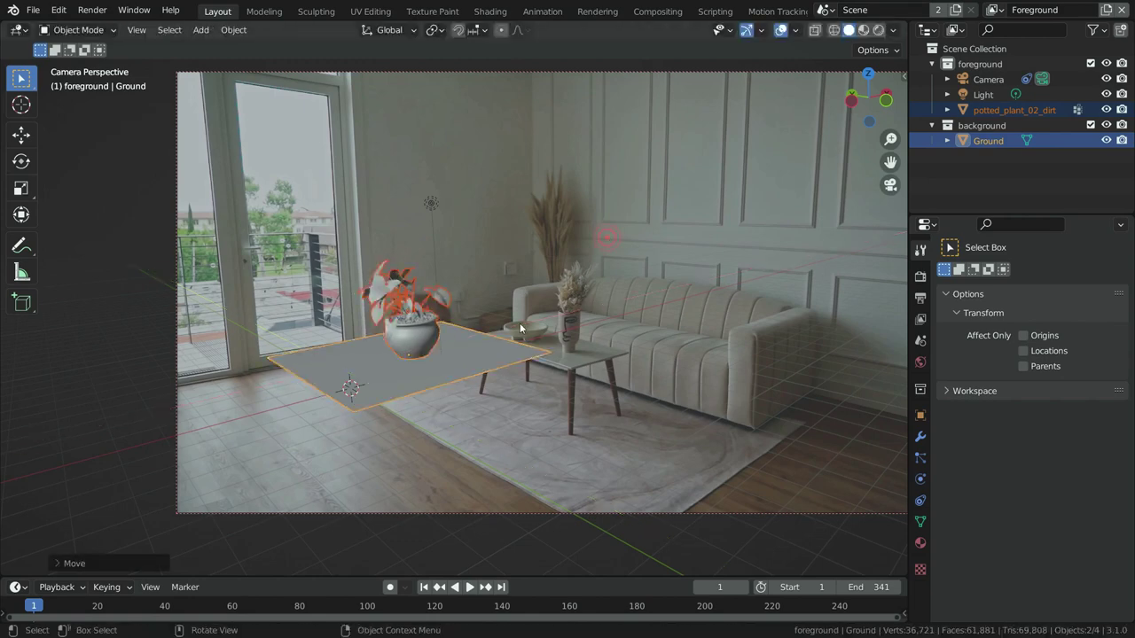
{"action": "left_click", "coordinate": [443, 410]}
Step: Hide the Ground plane in the viewport
{"action": "scroll", "coordinate": [702, 142], "scroll_direction": "up", "scroll_amount": 1}
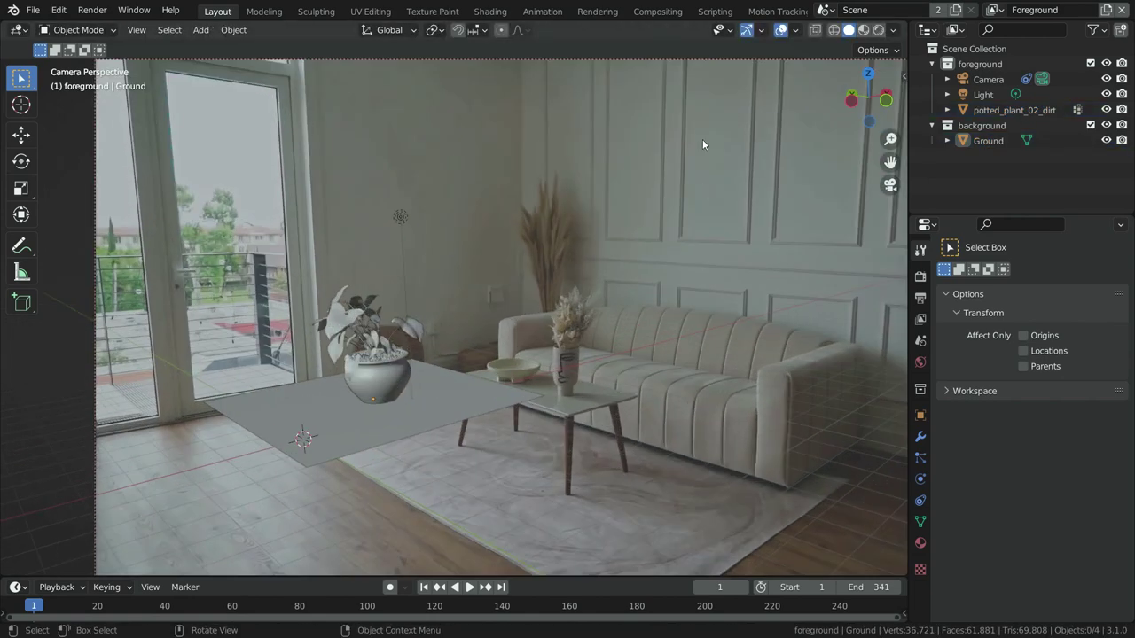
{"action": "left_click", "coordinate": [460, 392]}
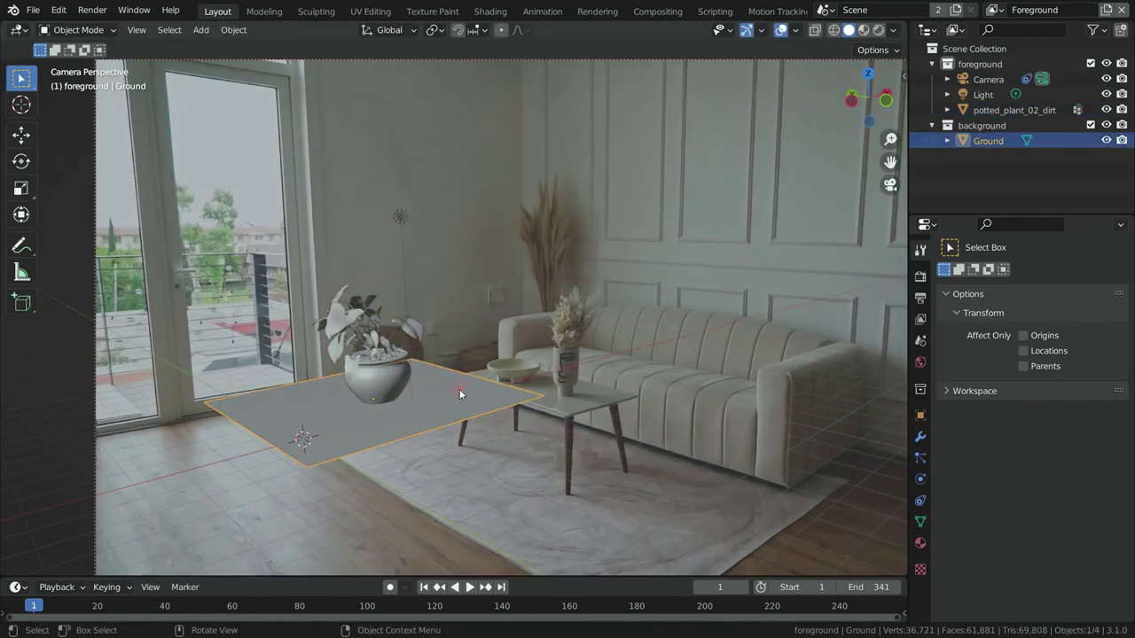
{"action": "left_click", "coordinate": [1107, 140]}
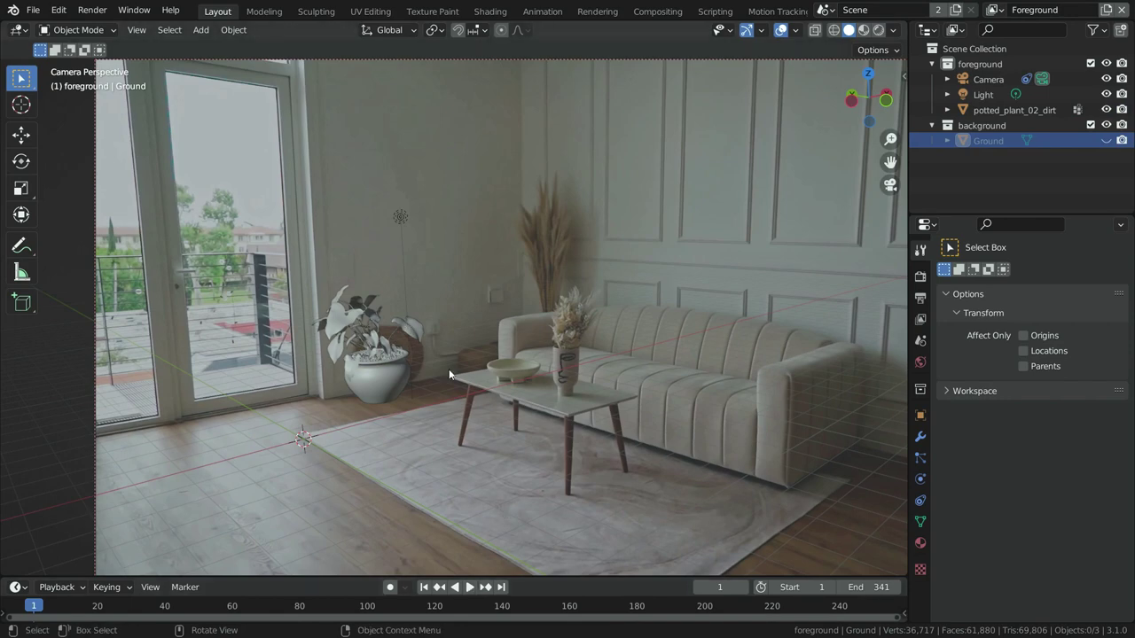
Step: Play the footage to examine how well the potted plant sticks to the floor, stopping near the end at frame 337
{"action": "scroll", "coordinate": [459, 370], "scroll_direction": "down", "scroll_amount": 2}
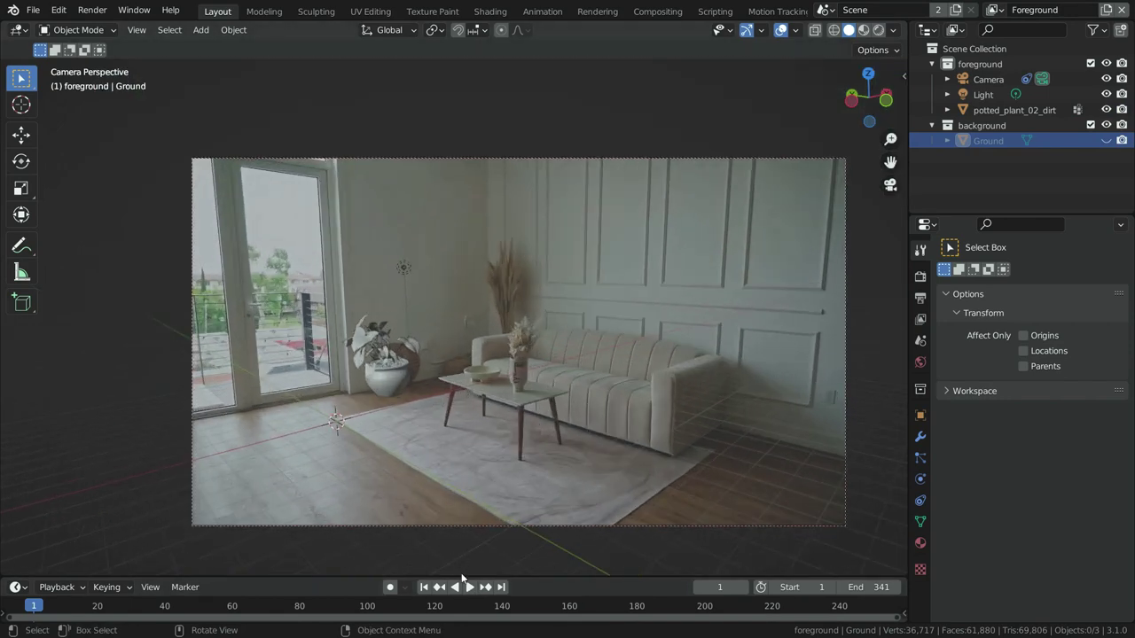
{"action": "left_click", "coordinate": [470, 587]}
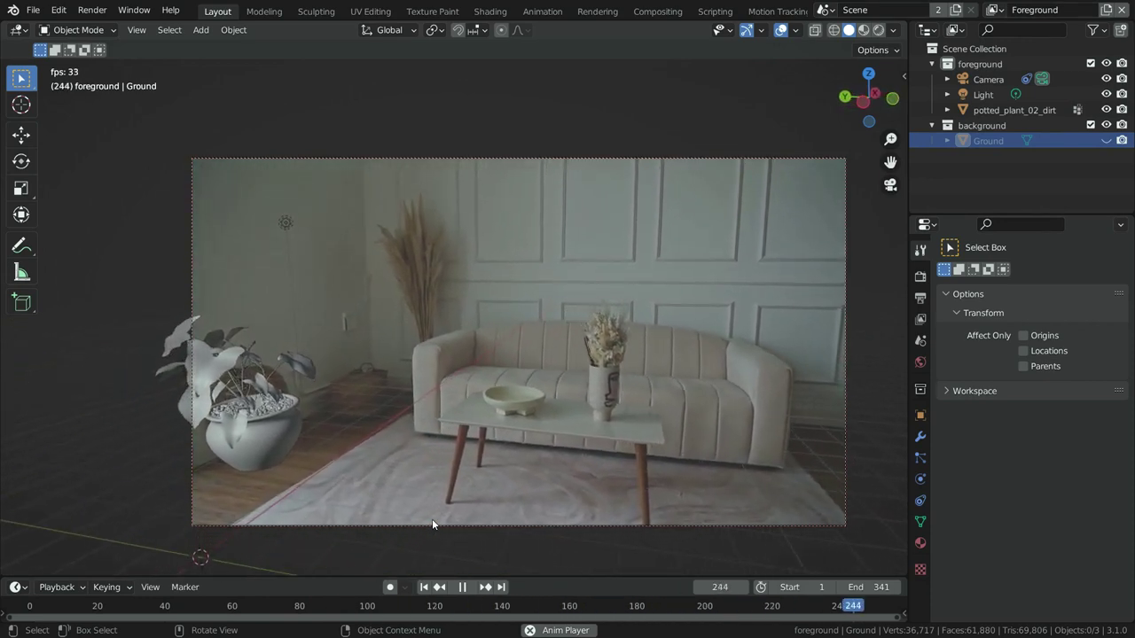
{"action": "left_click", "coordinate": [463, 587]}
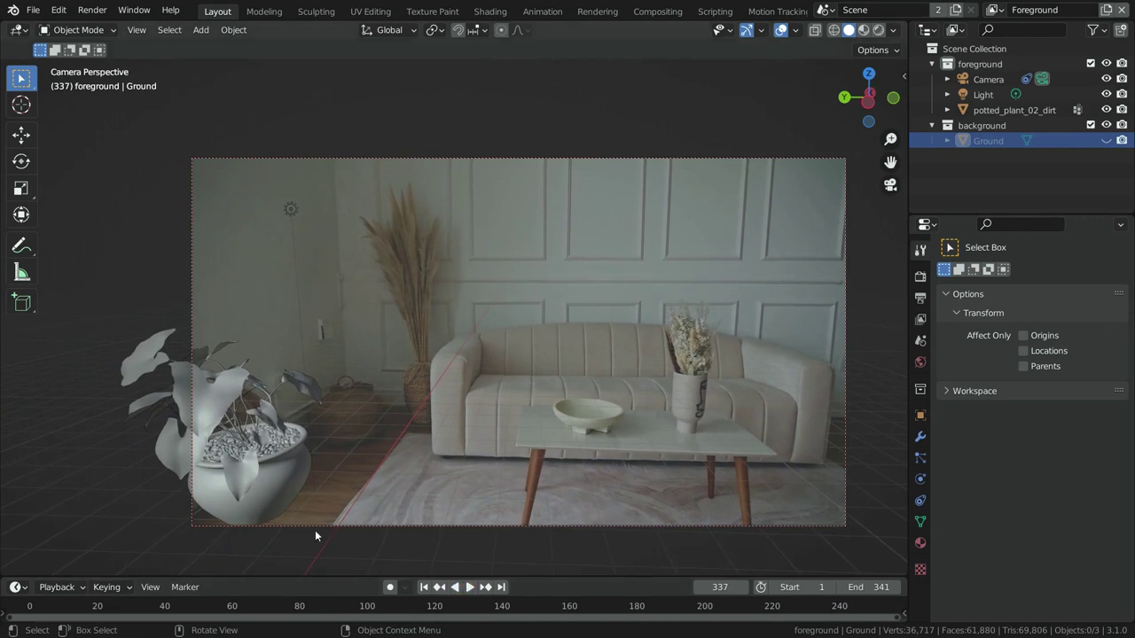
Step: Move the potted plant along the negative Y axis toward the sofa, deselect it, and replay the footage to check its placement
{"action": "left_click", "coordinate": [289, 487]}
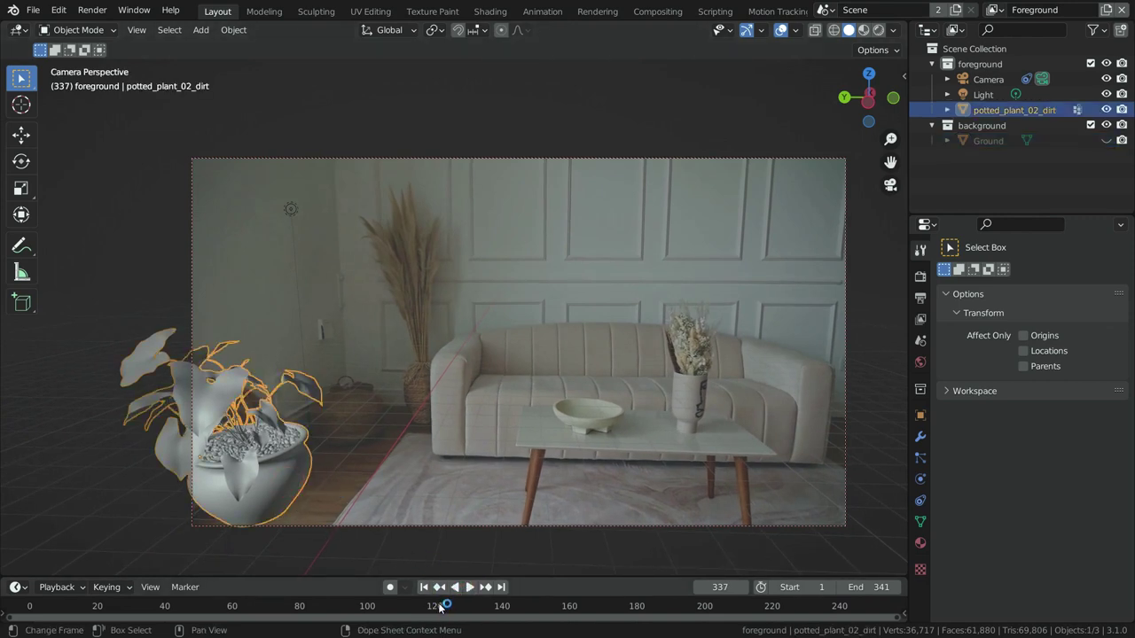
{"action": "key", "text": "g"}
{"action": "key", "text": "y"}
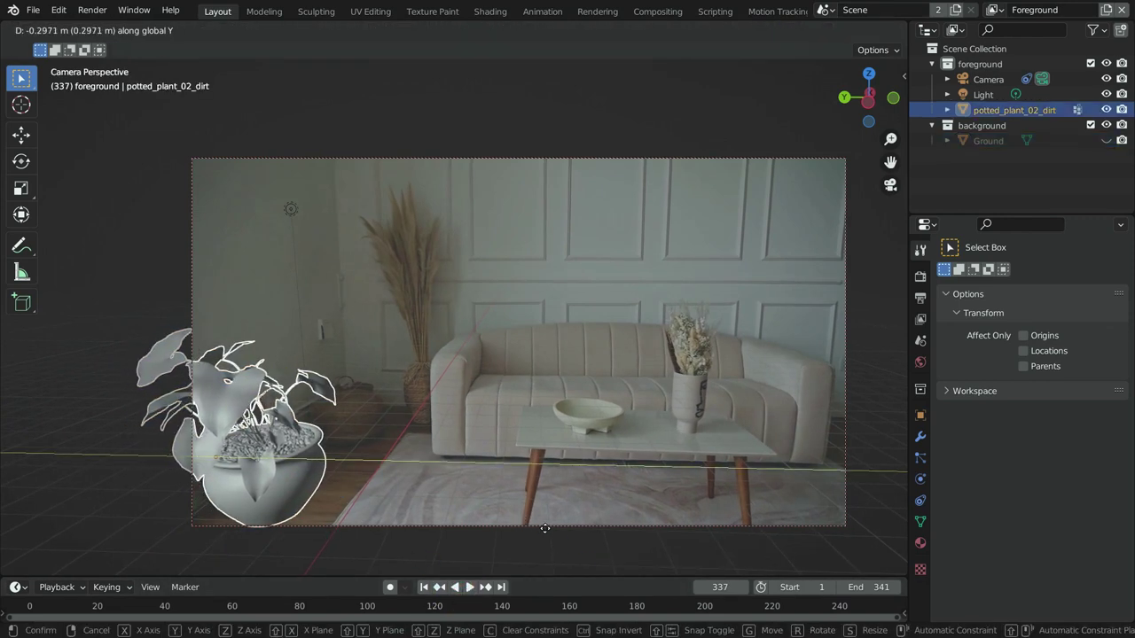
{"action": "left_click", "coordinate": [559, 530]}
{"action": "left_click", "coordinate": [412, 426]}
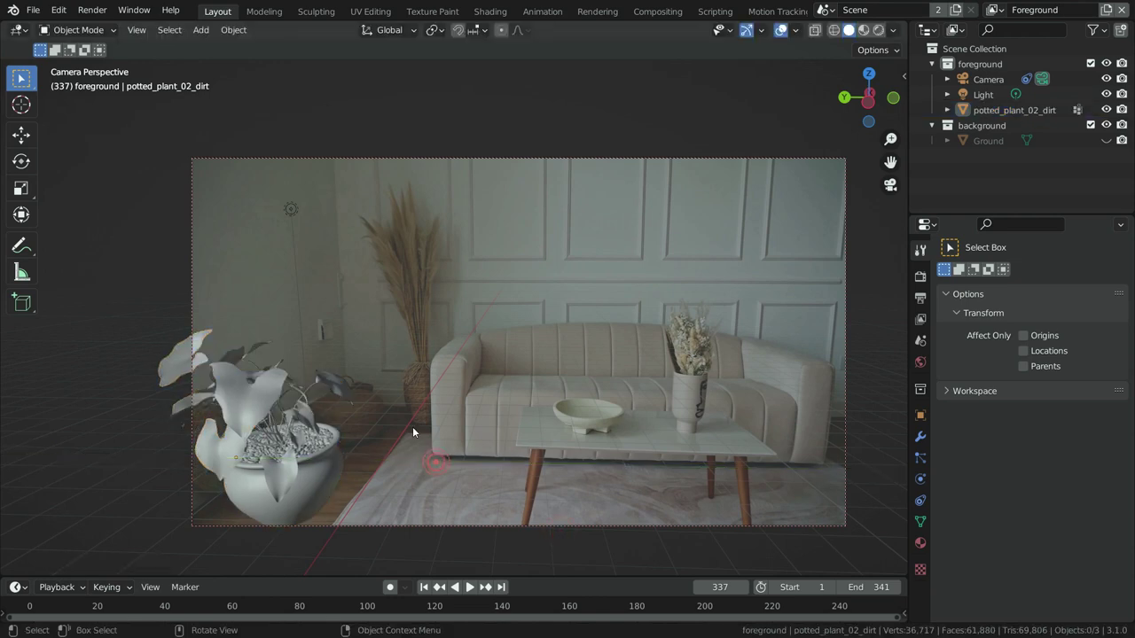
{"action": "key", "text": "space"}
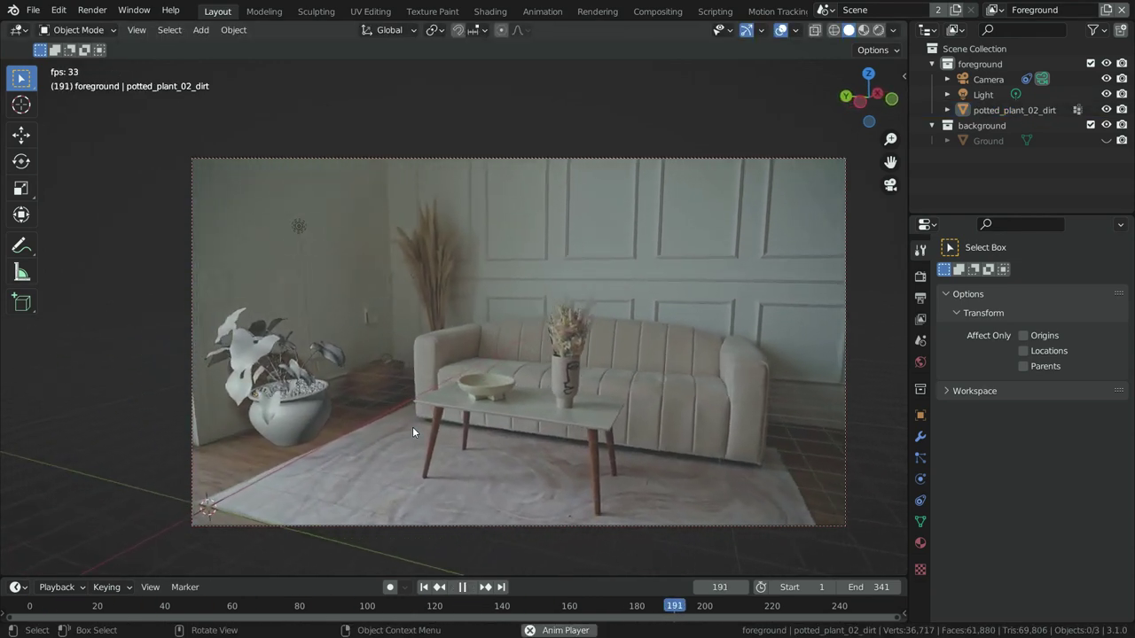
Step: Stop the playback, set the Cycles render max samples to 15, and turn off render denoising
{"action": "key", "text": "space"}
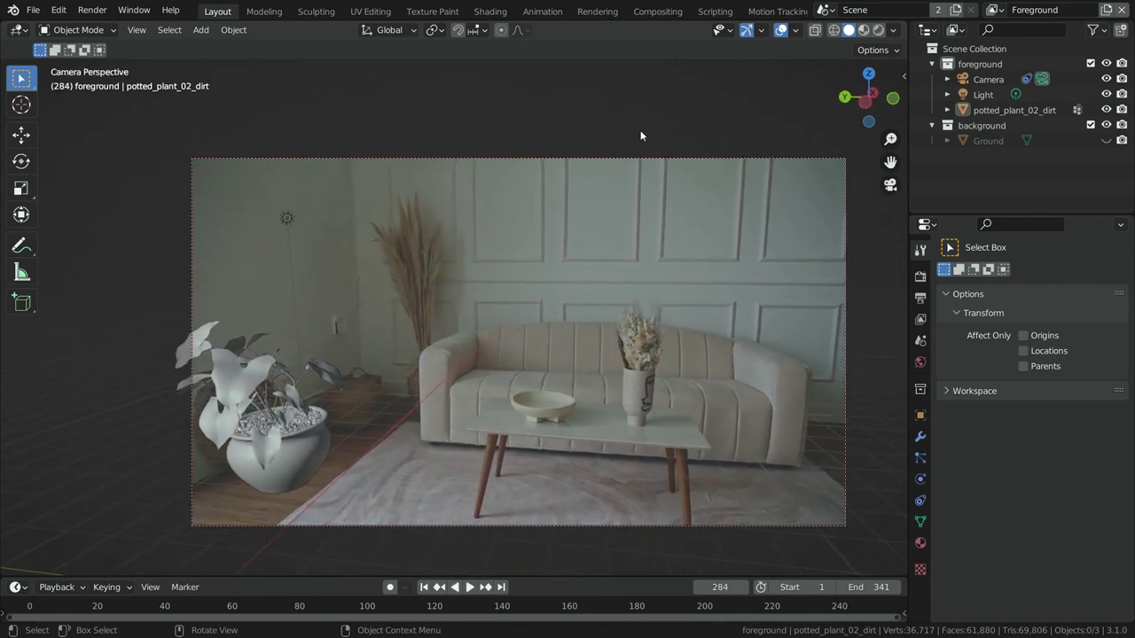
{"action": "left_click", "coordinate": [920, 276]}
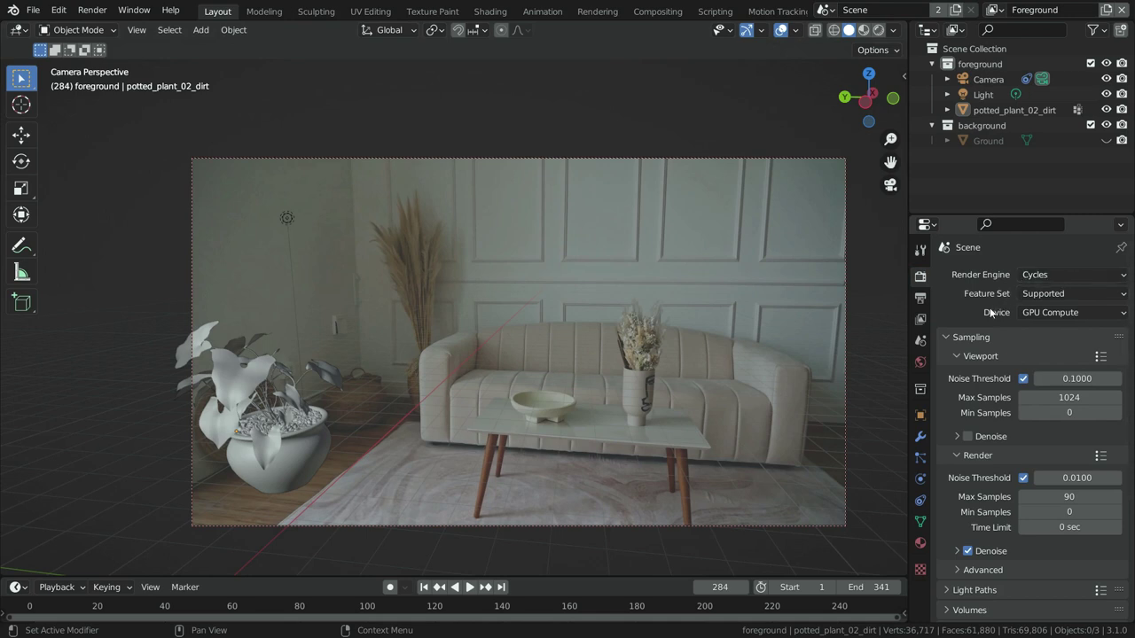
{"action": "scroll", "coordinate": [982, 310], "scroll_direction": "down", "scroll_amount": 2}
{"action": "scroll", "coordinate": [982, 310], "scroll_direction": "down", "scroll_amount": 3}
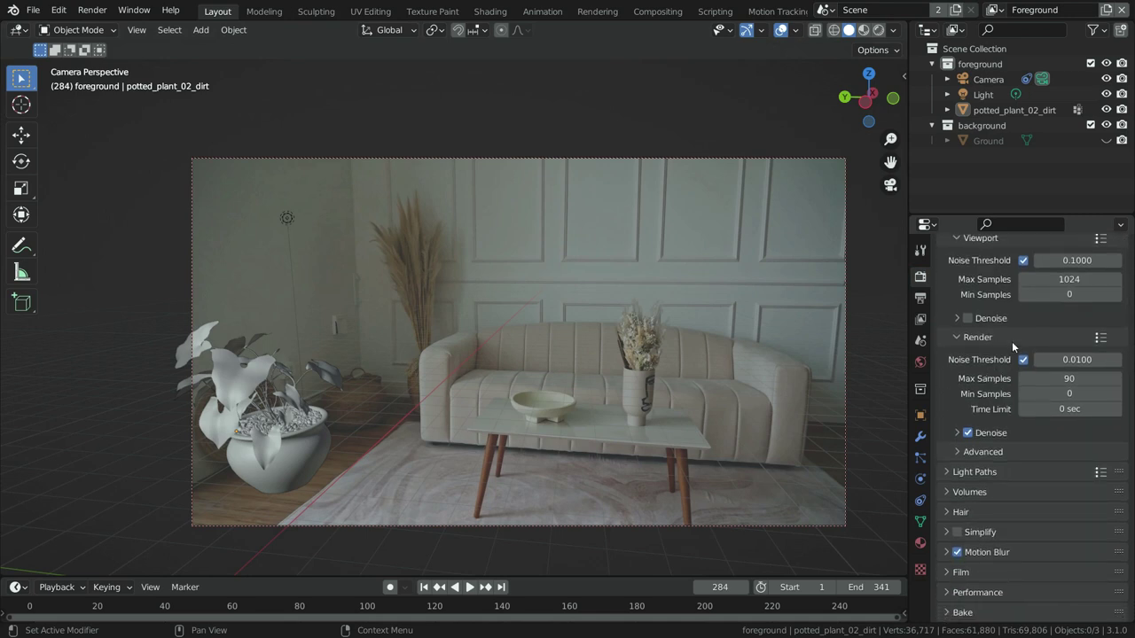
{"action": "left_click", "coordinate": [1055, 378]}
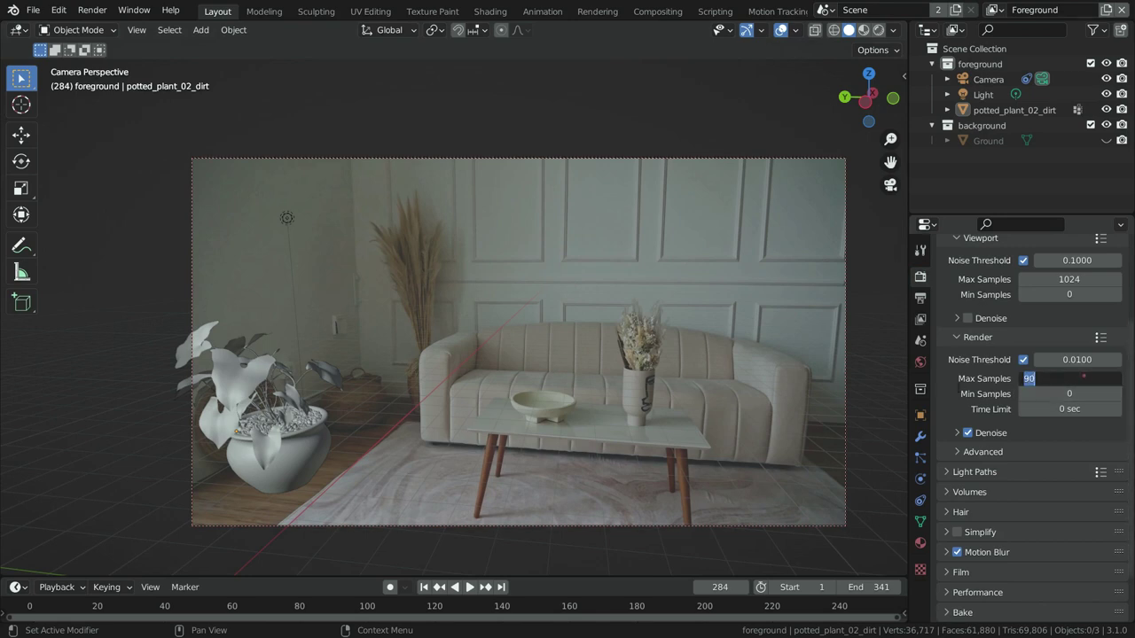
{"action": "type", "text": "15"}
{"action": "key", "text": "Return"}
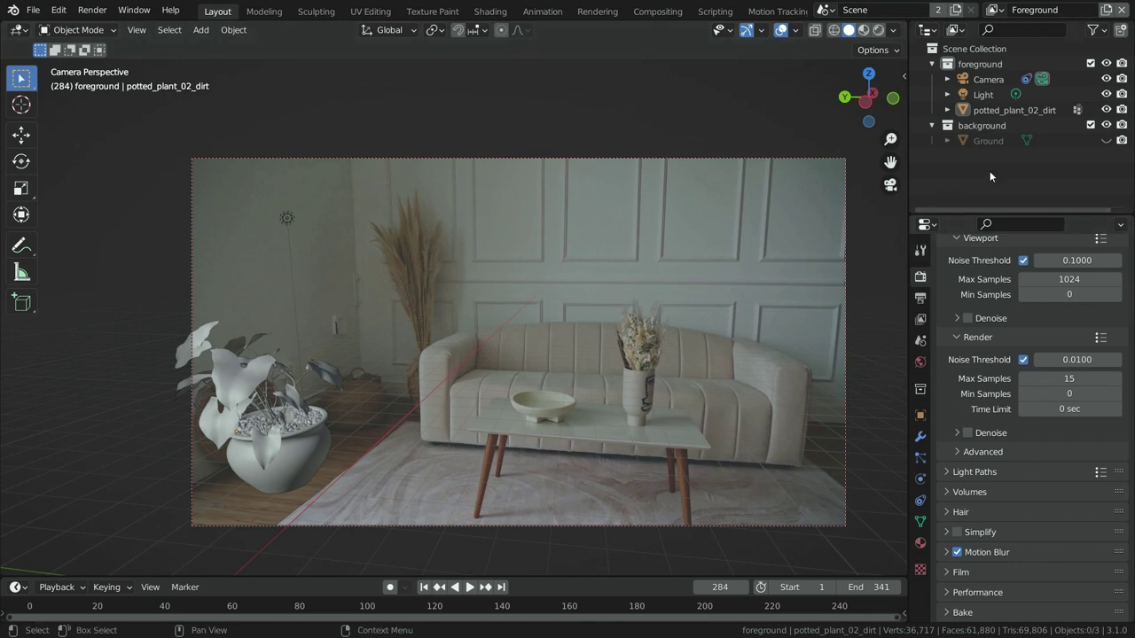
Step: Unhide the Ground plane and preview the scene in rendered shading with a transparent film background
{"action": "left_click", "coordinate": [1106, 140]}
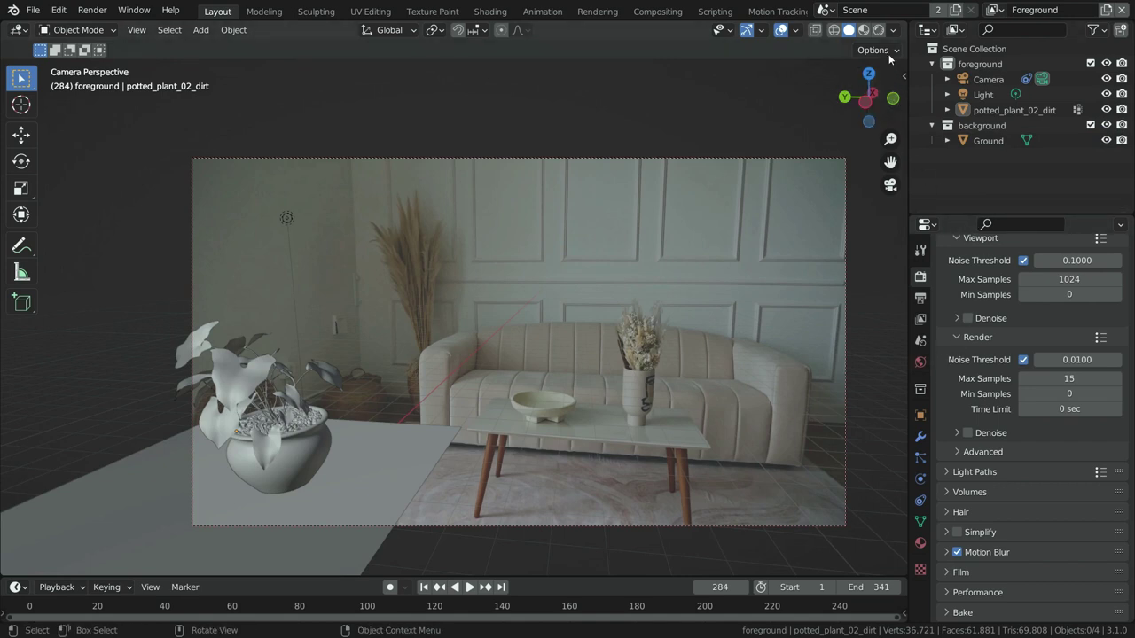
{"action": "left_click", "coordinate": [878, 29]}
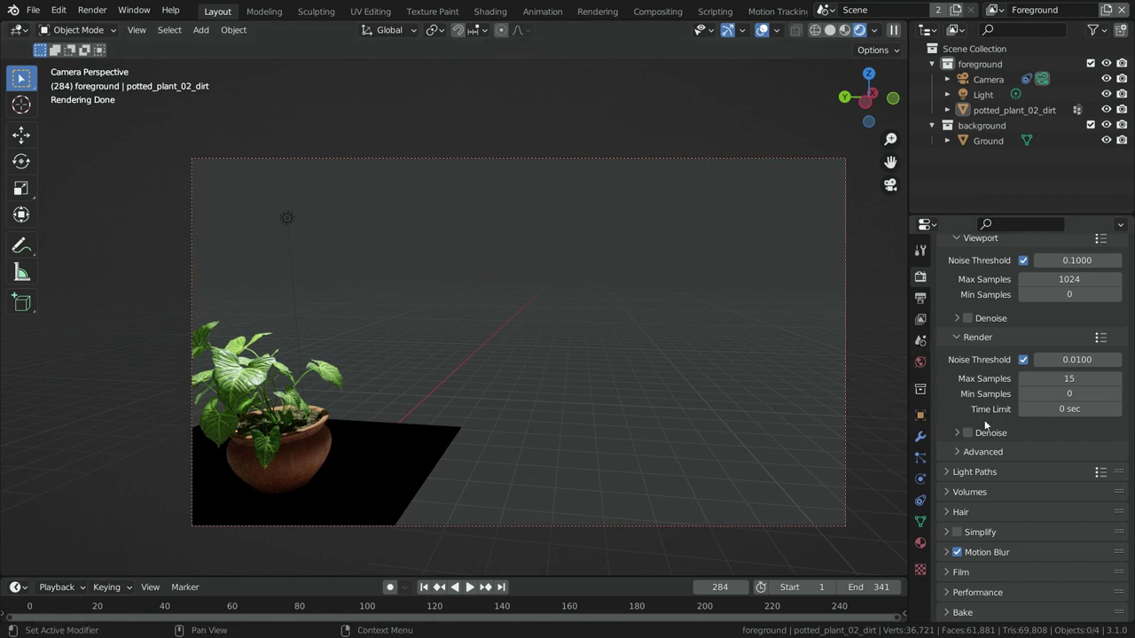
{"action": "scroll", "coordinate": [981, 425], "scroll_direction": "down", "scroll_amount": 3}
{"action": "left_click", "coordinate": [961, 512]}
{"action": "scroll", "coordinate": [972, 505], "scroll_direction": "down", "scroll_amount": 7}
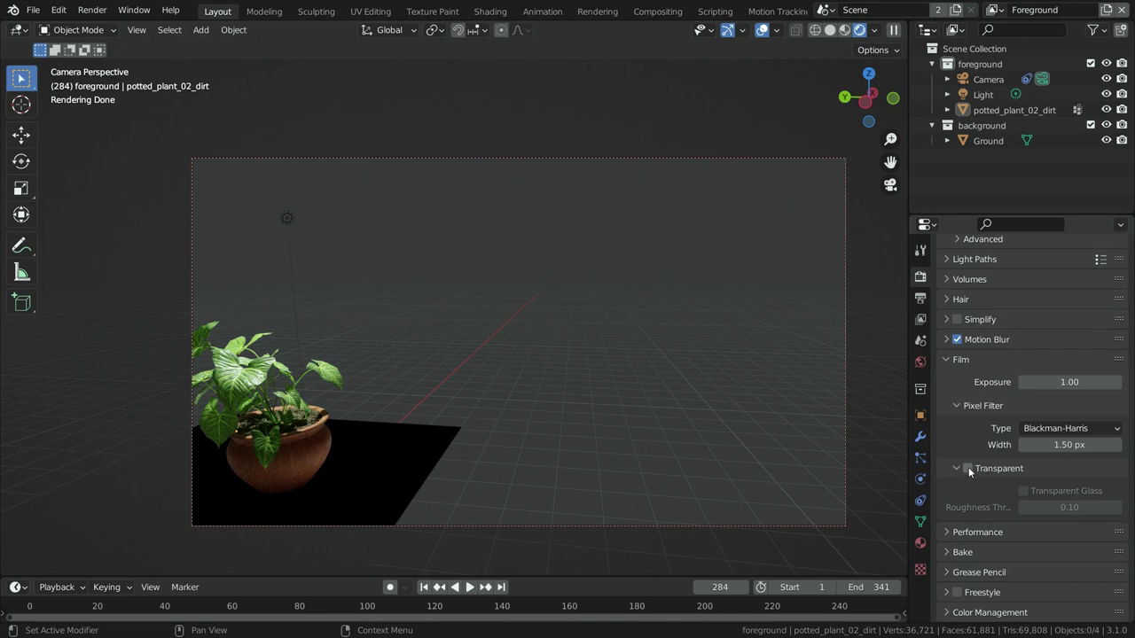
{"action": "left_click", "coordinate": [968, 468]}
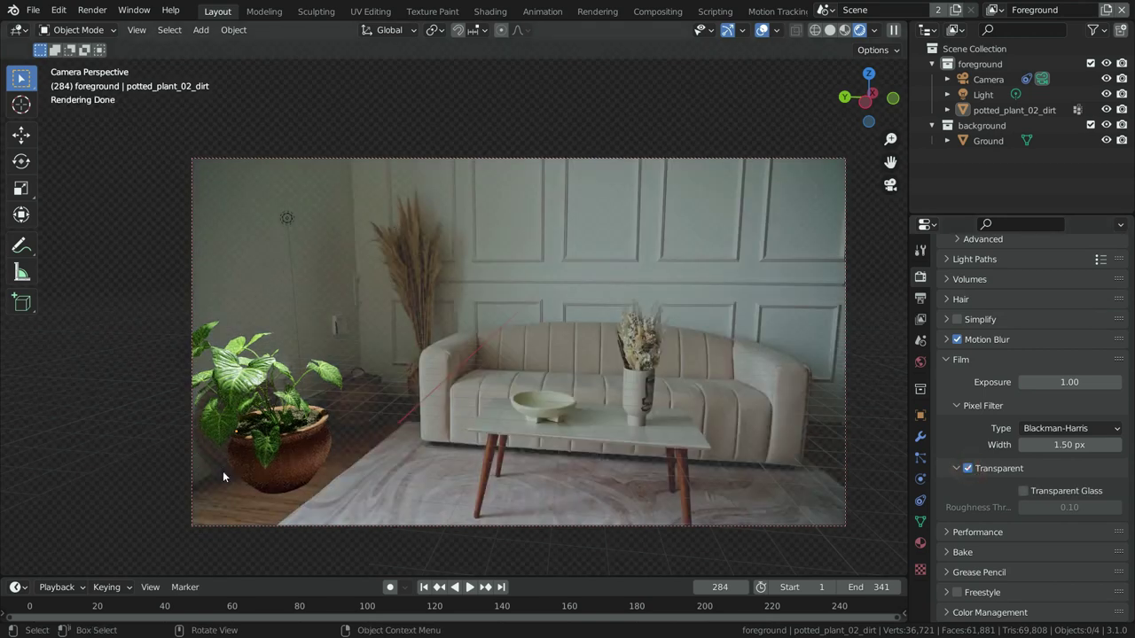
Step: Switch to the Background view layer to examine the plant's shadow on the floor, and return to the Foreground view layer
{"action": "left_click", "coordinate": [334, 482]}
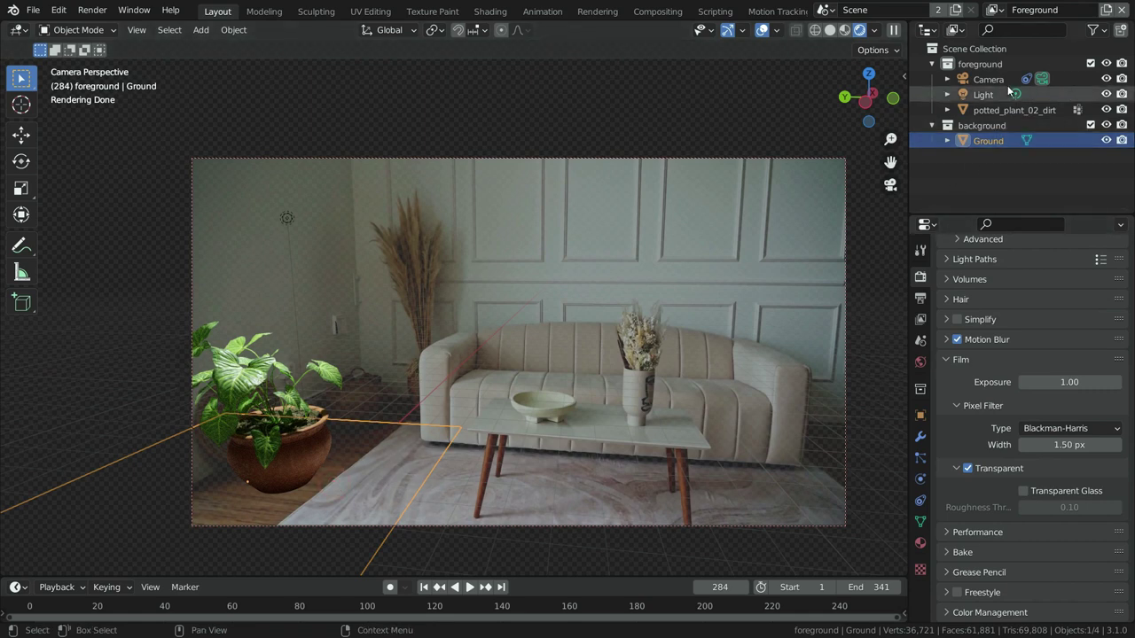
{"action": "left_click", "coordinate": [996, 10]}
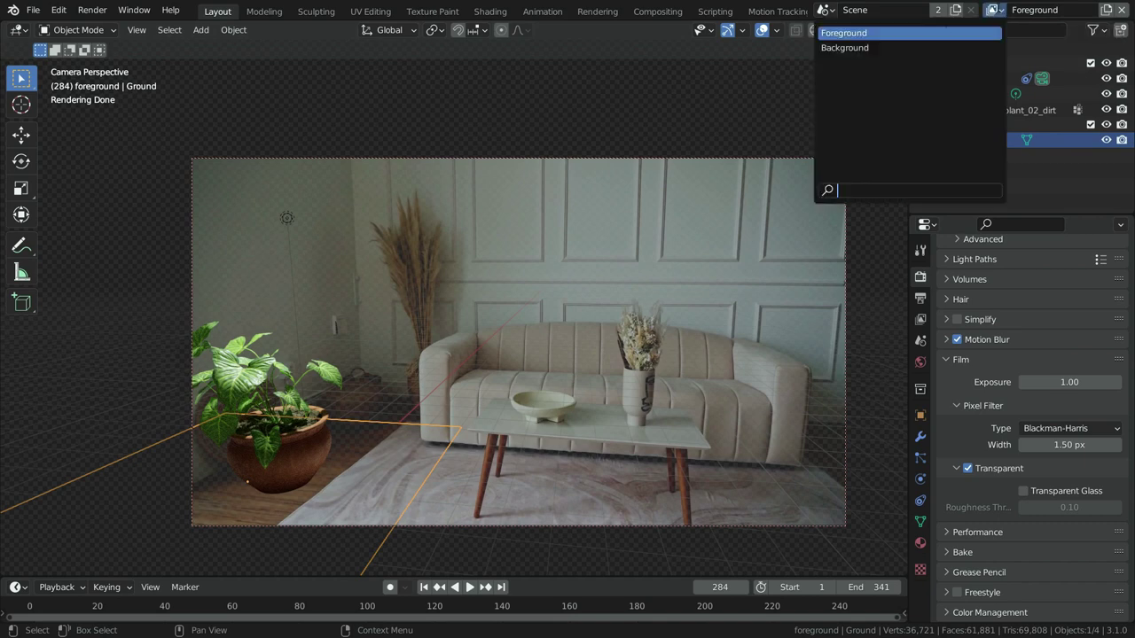
{"action": "left_click", "coordinate": [881, 47]}
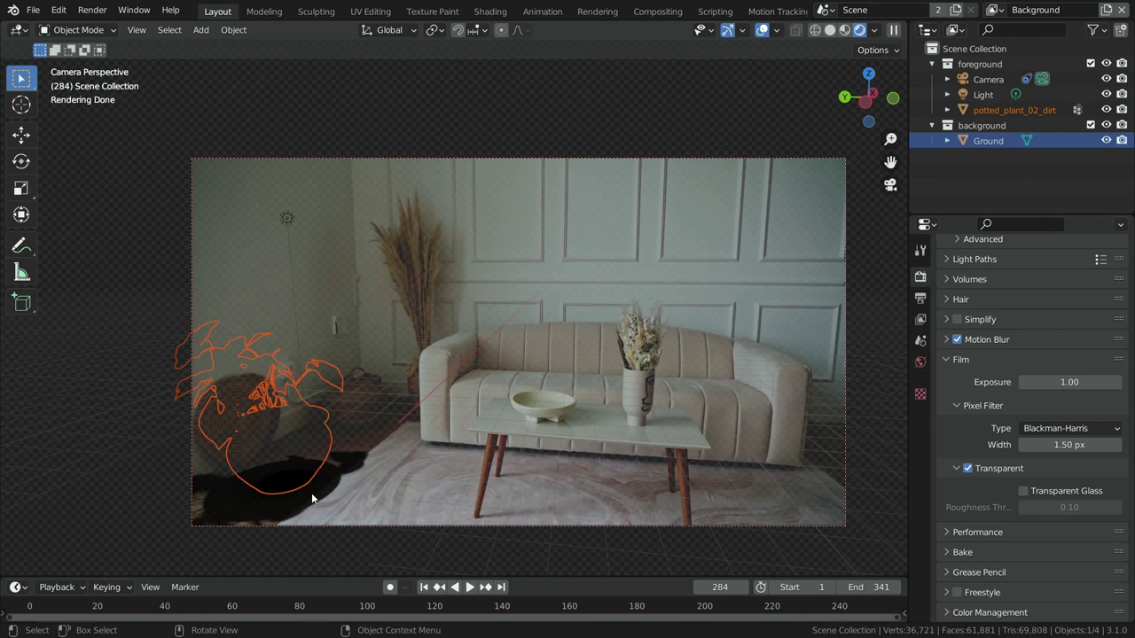
{"action": "left_click", "coordinate": [132, 351]}
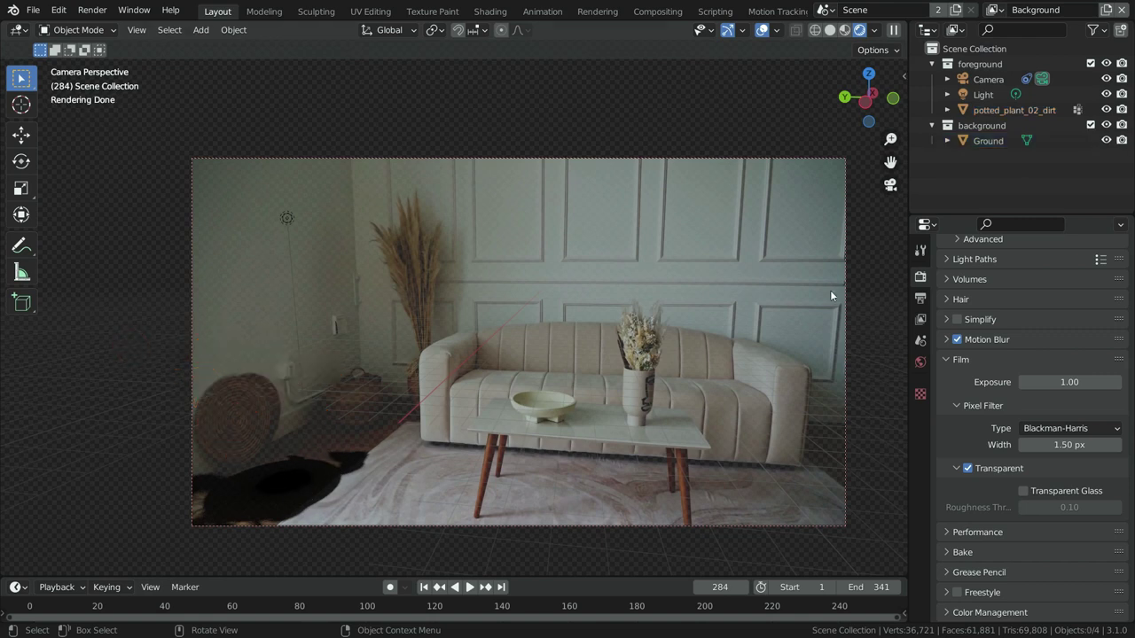
{"action": "left_click", "coordinate": [994, 10]}
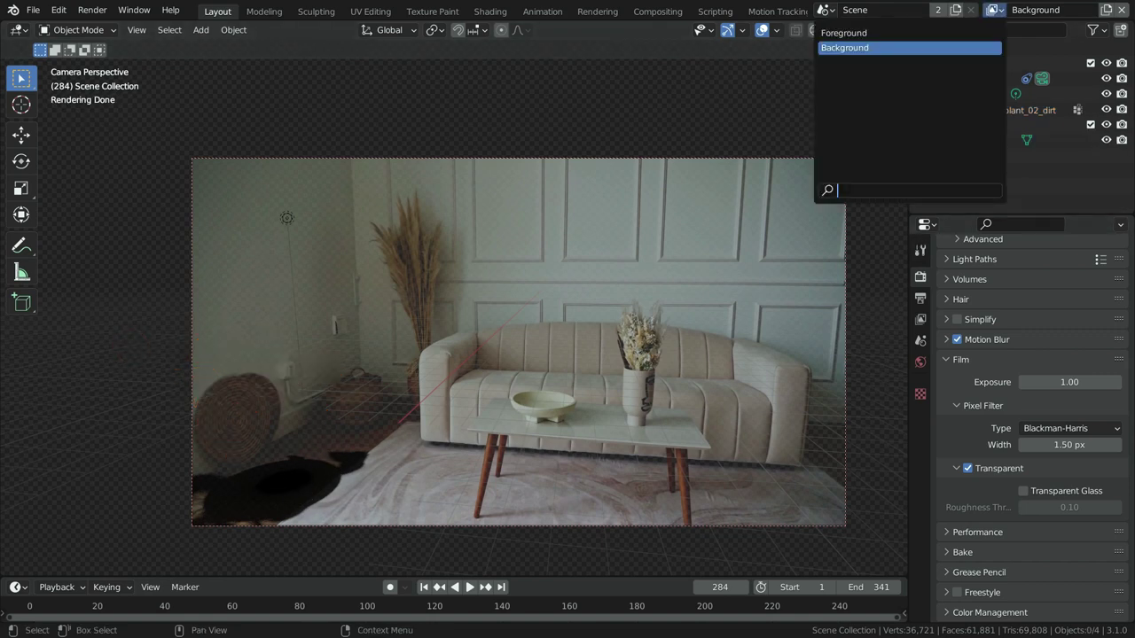
{"action": "left_click", "coordinate": [914, 33]}
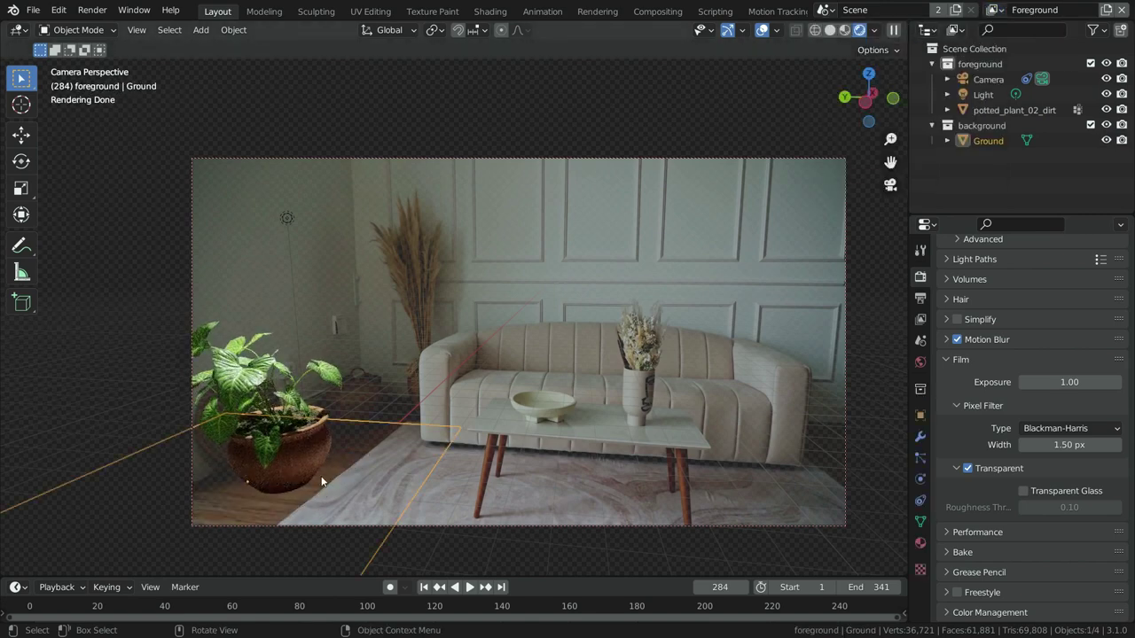
Step: Render frame 284 as a still image and examine how the plant and its shadow composite over the footage
{"action": "left_click", "coordinate": [90, 12]}
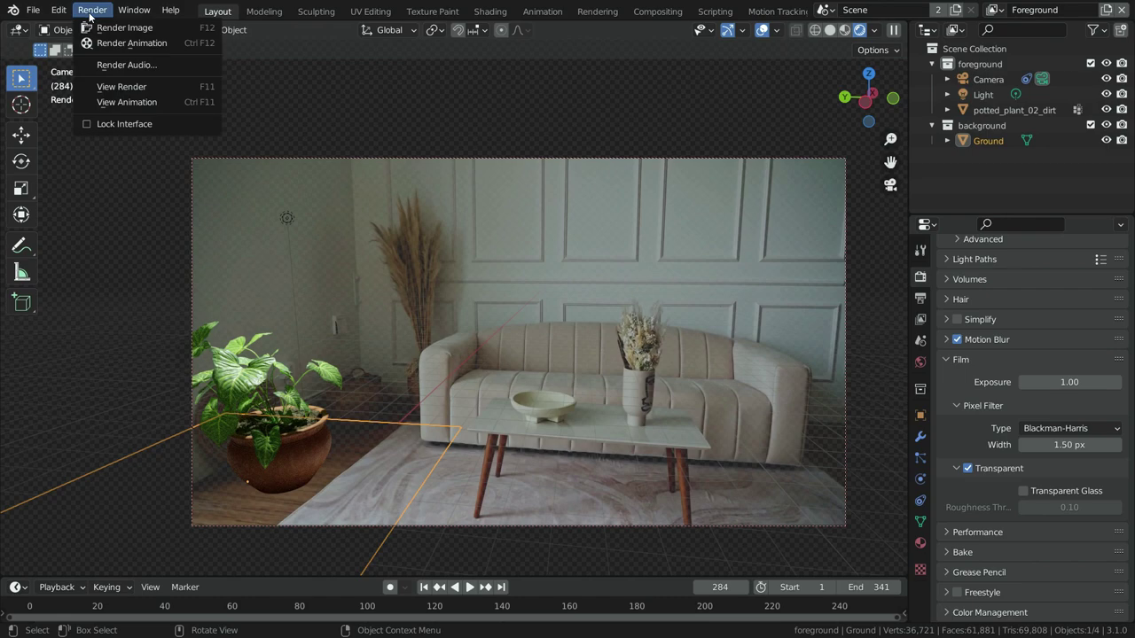
{"action": "left_click", "coordinate": [161, 31]}
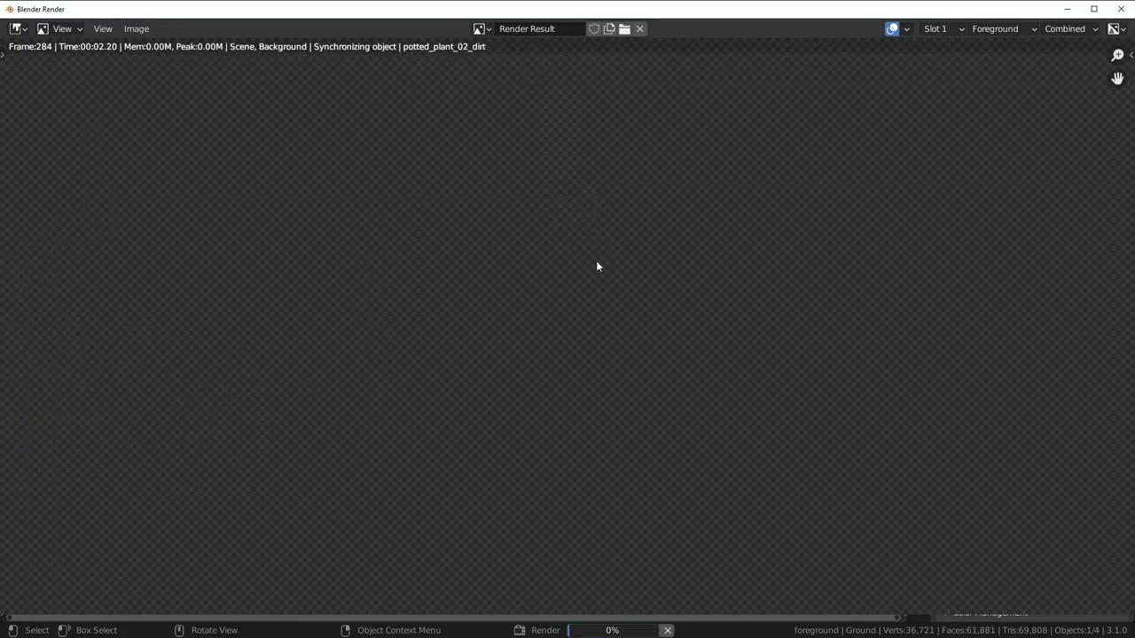
{"action": "scroll", "coordinate": [434, 468], "scroll_direction": "down", "scroll_amount": 3}
{"action": "scroll", "coordinate": [293, 527], "scroll_direction": "up", "scroll_amount": 2}
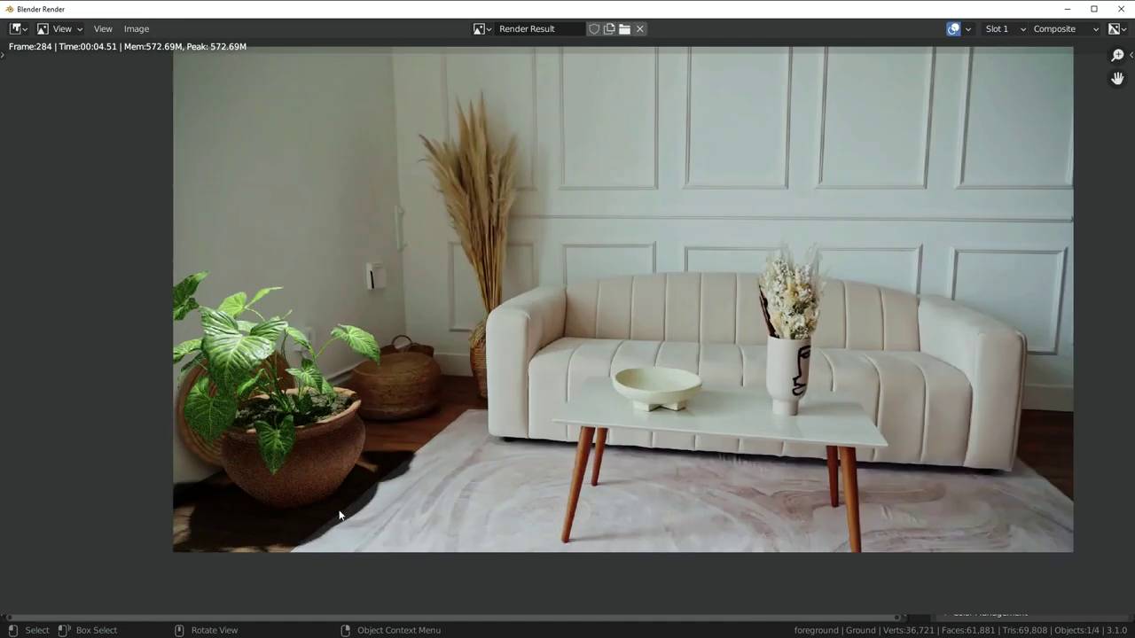
{"action": "scroll", "coordinate": [709, 204], "scroll_direction": "up", "scroll_amount": 1}
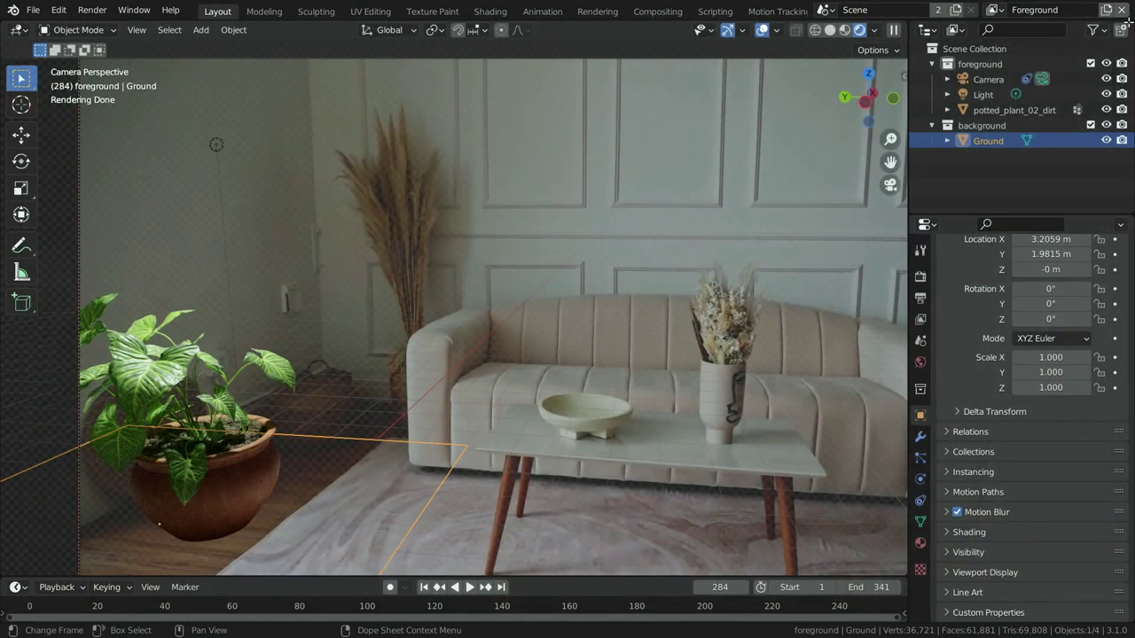
Step: Move the Ground plane into the foreground collection
{"action": "left_click_drag", "start_coordinate": [960, 142], "coordinate": [979, 80]}
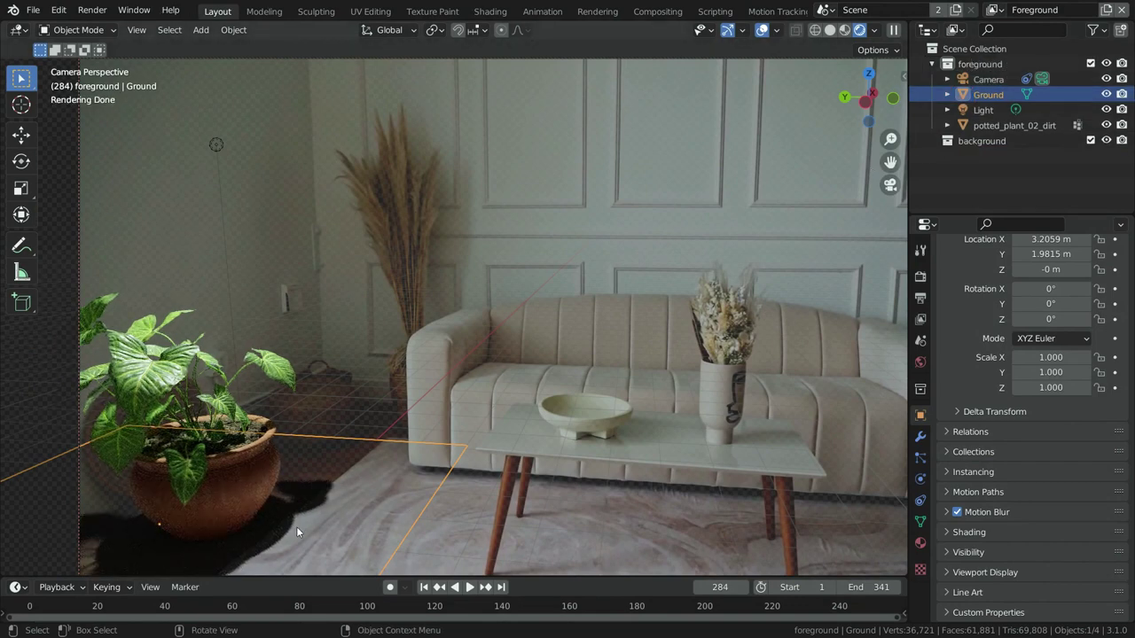
Step: Change the scene's point light to a Sun with a strength of 2
{"action": "left_click", "coordinate": [216, 146]}
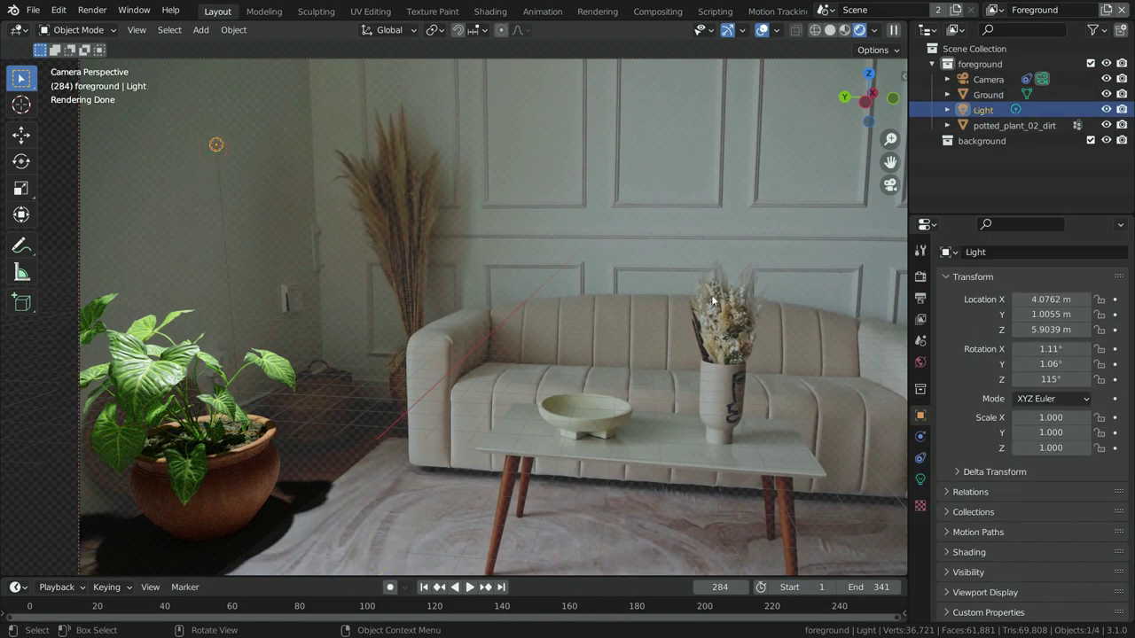
{"action": "left_click", "coordinate": [921, 480]}
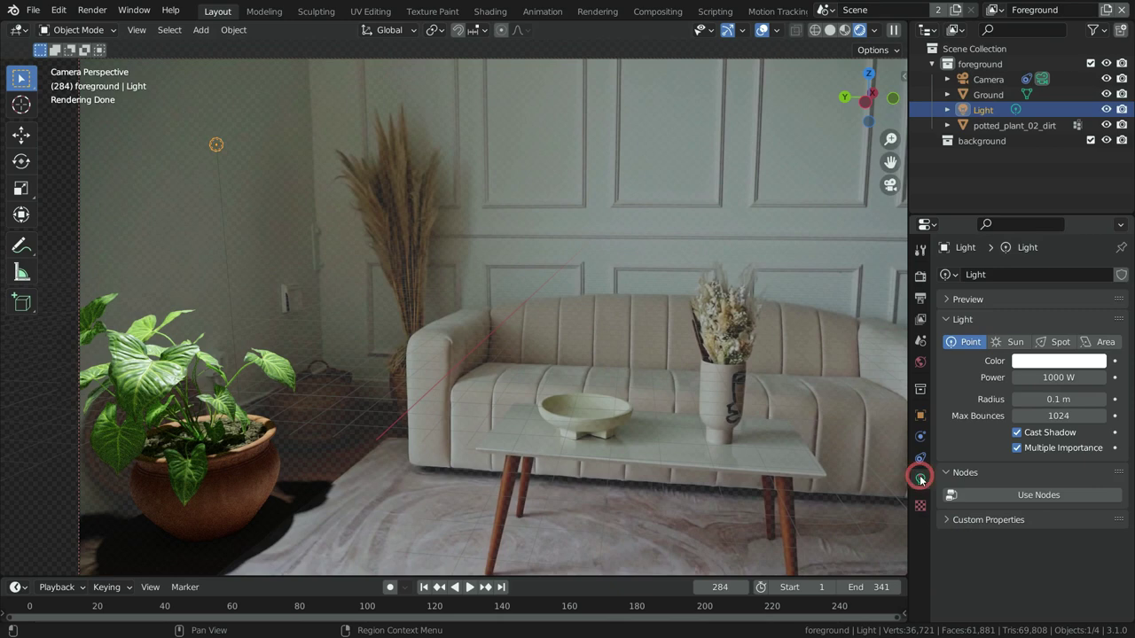
{"action": "left_click", "coordinate": [1015, 342]}
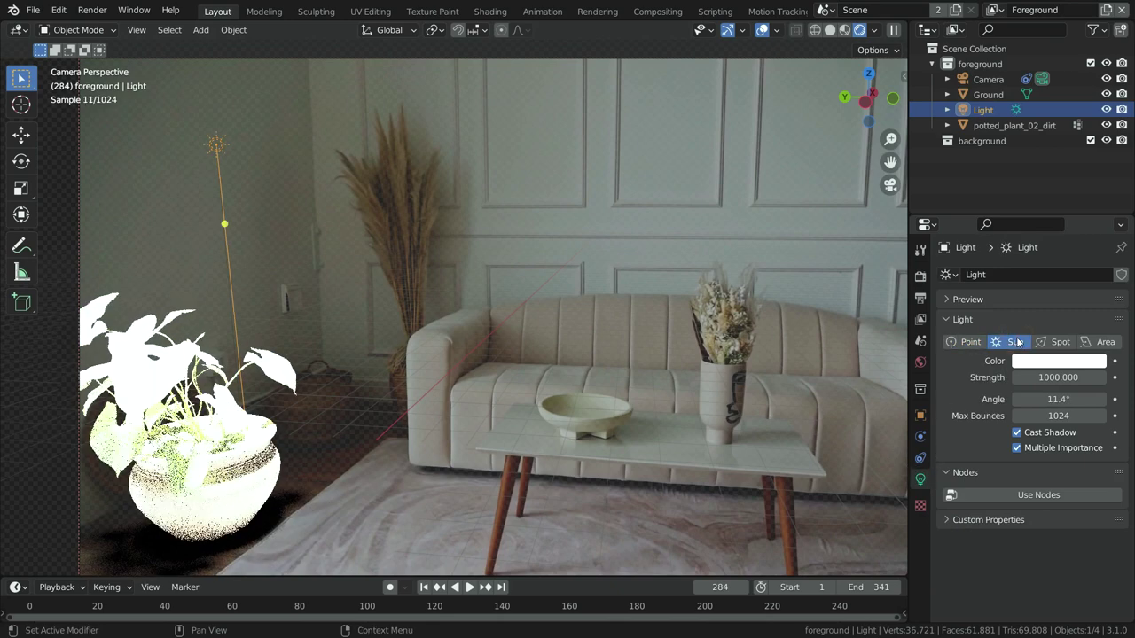
{"action": "left_click", "coordinate": [1036, 377]}
{"action": "type", "text": "2"}
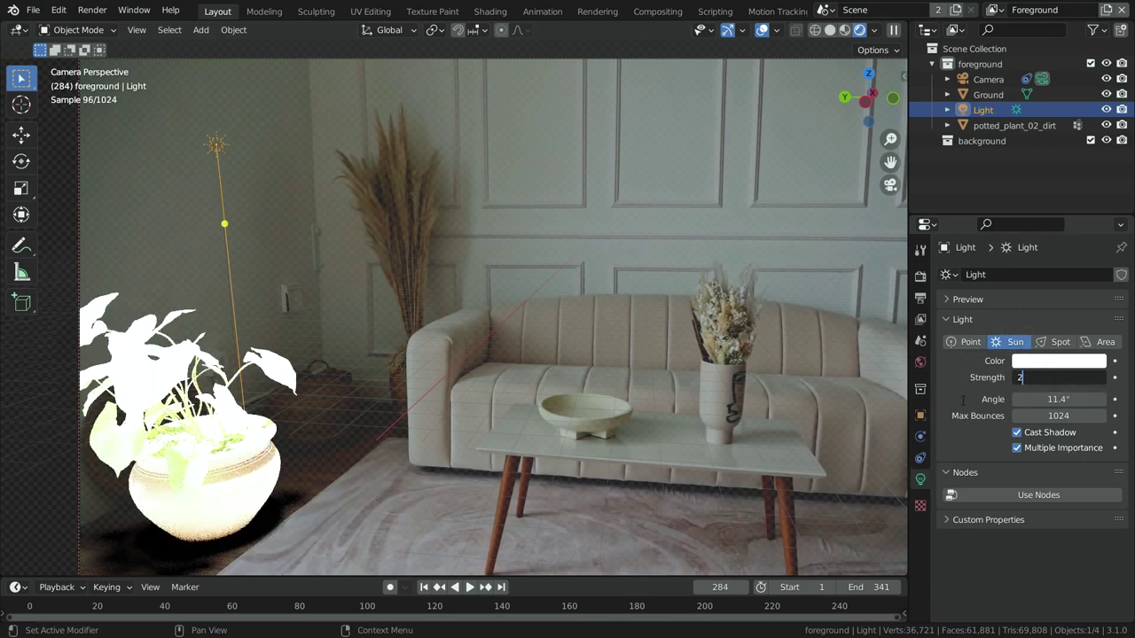
{"action": "key", "text": "Return"}
Step: Return to frame 1 and set the sun light's angle to 3°
{"action": "key", "text": "shift+Left"}
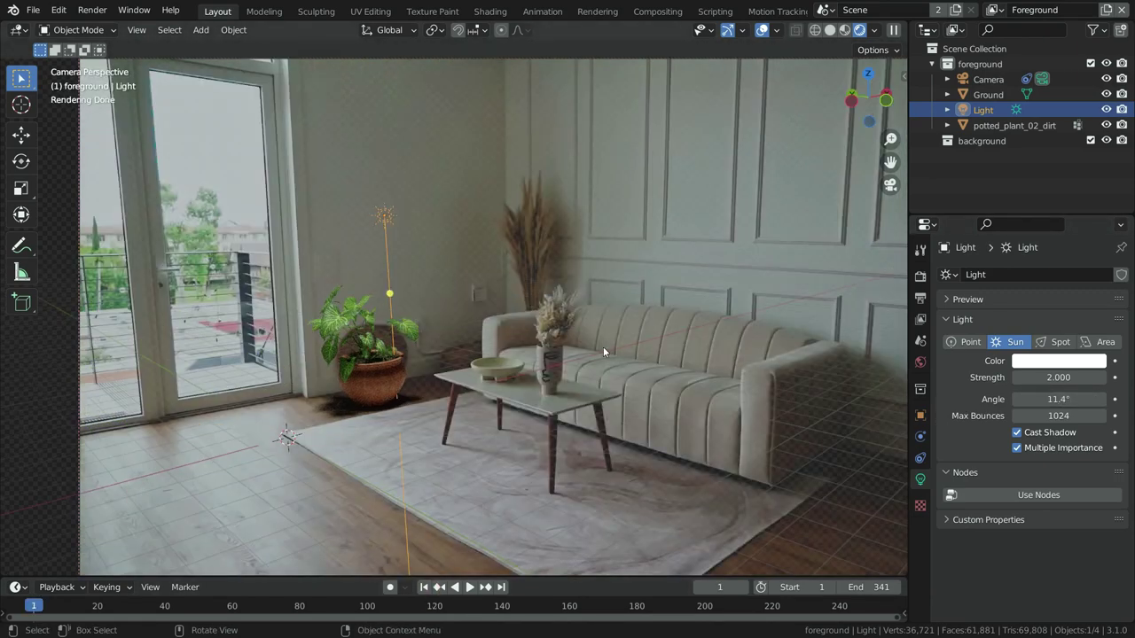
{"action": "left_click", "coordinate": [1056, 399]}
{"action": "type", "text": "3"}
{"action": "key", "text": "Return"}
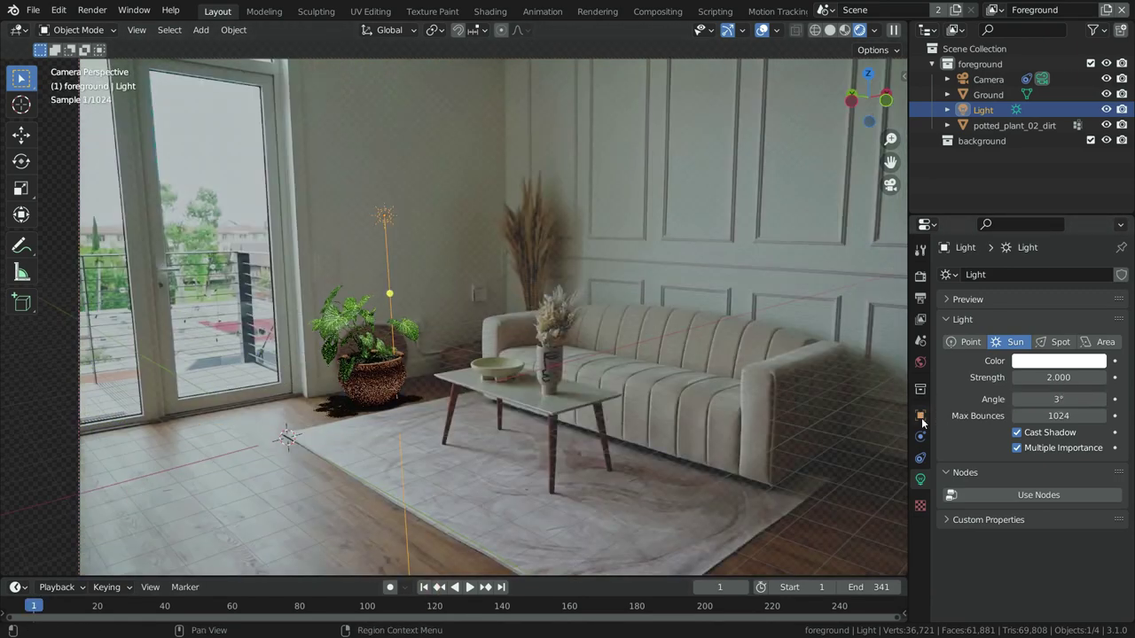
Step: Aim the sun so the plant's shadow falls in the same direction as the coffee table's shadow in the footage
{"action": "left_click_drag", "start_coordinate": [390, 293], "coordinate": [412, 289]}
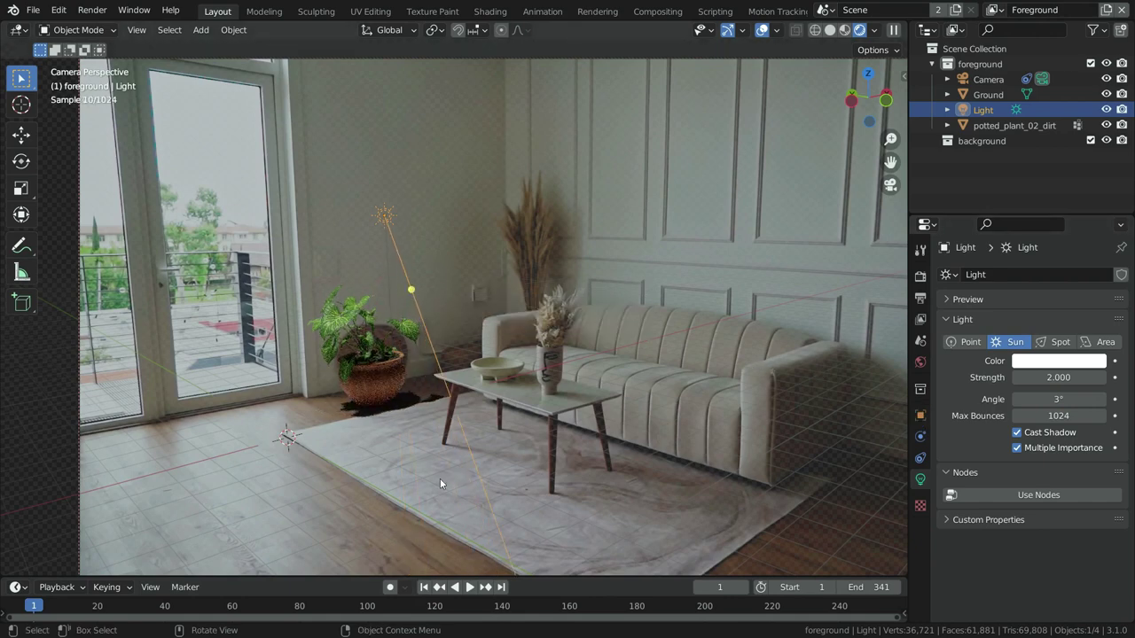
{"action": "scroll", "coordinate": [461, 447], "scroll_direction": "up", "scroll_amount": 5}
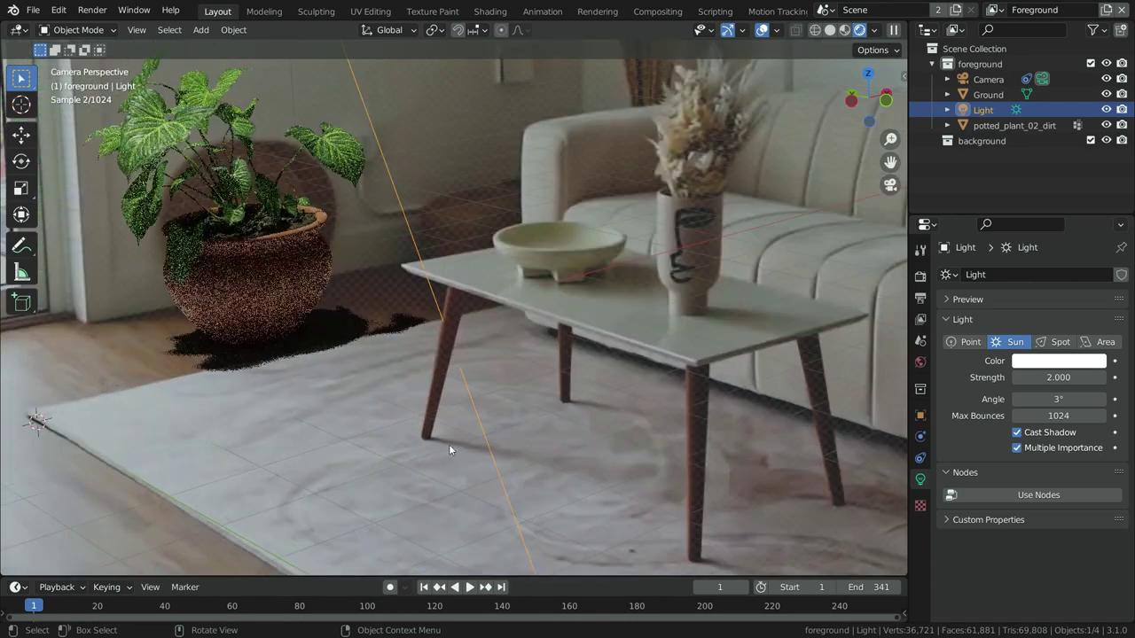
{"action": "scroll", "coordinate": [402, 366], "scroll_direction": "down", "scroll_amount": 5}
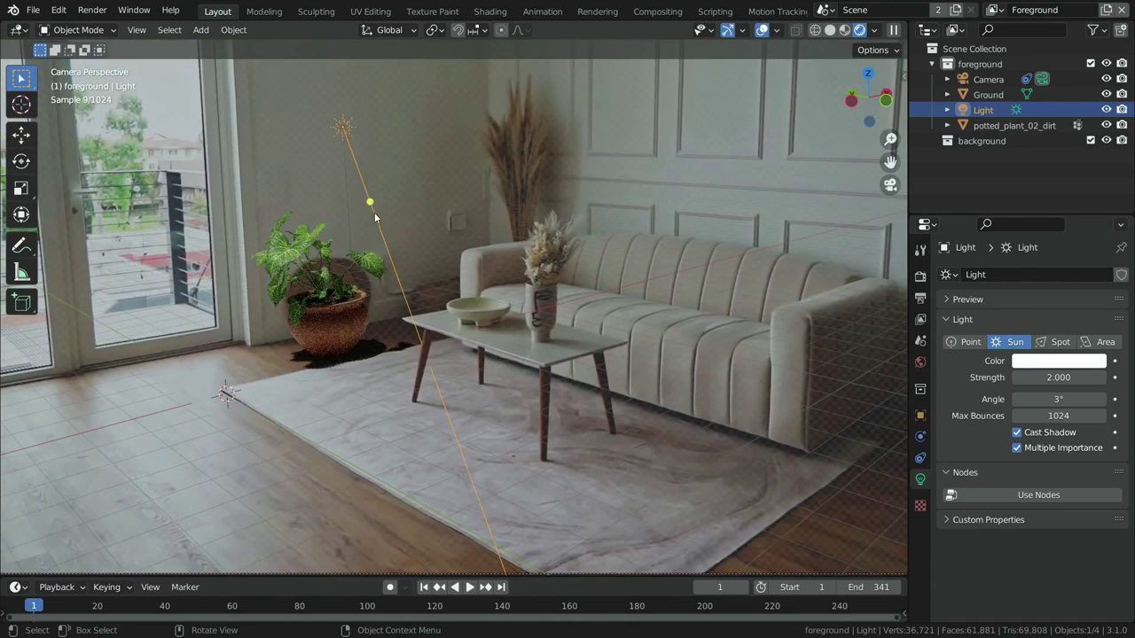
{"action": "left_click_drag", "start_coordinate": [371, 202], "coordinate": [377, 208]}
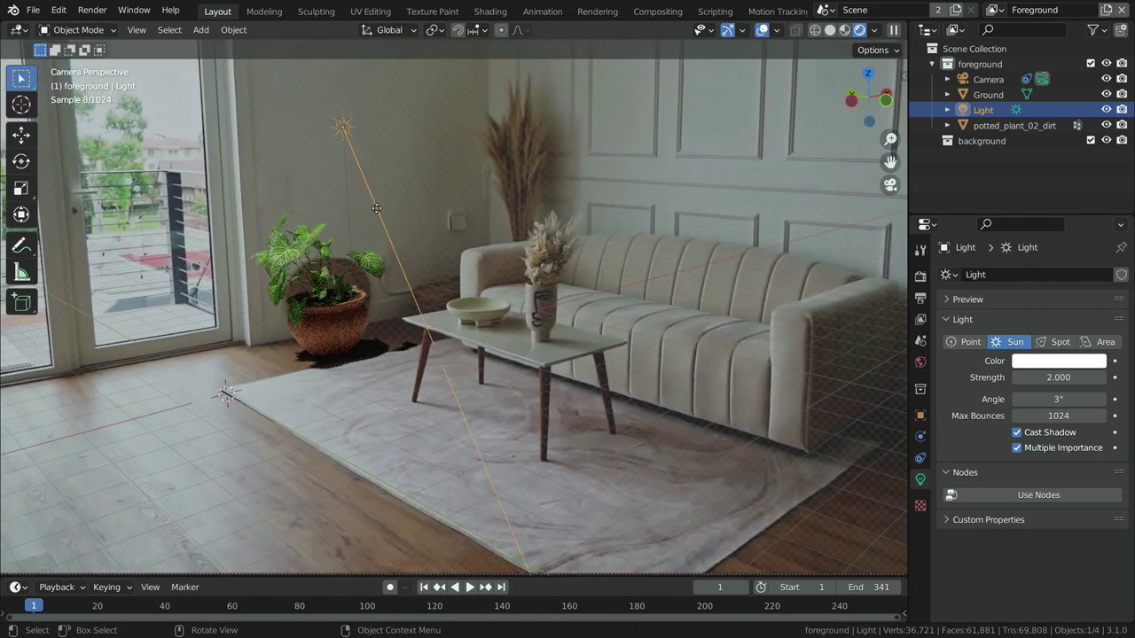
{"action": "scroll", "coordinate": [395, 442], "scroll_direction": "down", "scroll_amount": 3}
{"action": "scroll", "coordinate": [428, 460], "scroll_direction": "up", "scroll_amount": 1}
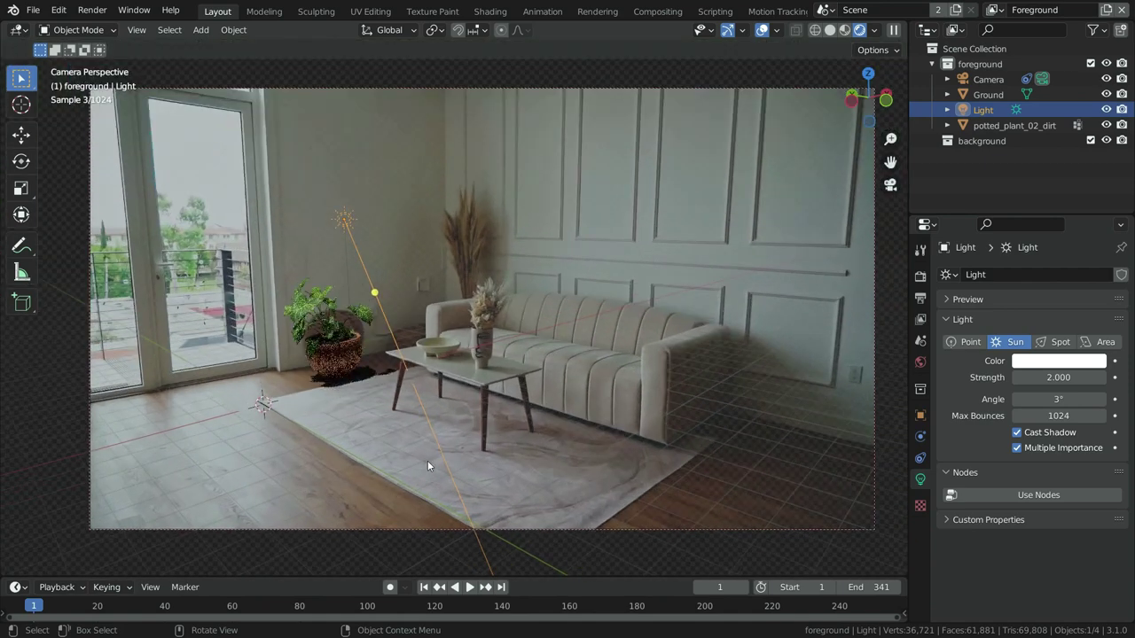
{"action": "scroll", "coordinate": [427, 460], "scroll_direction": "down", "scroll_amount": 1}
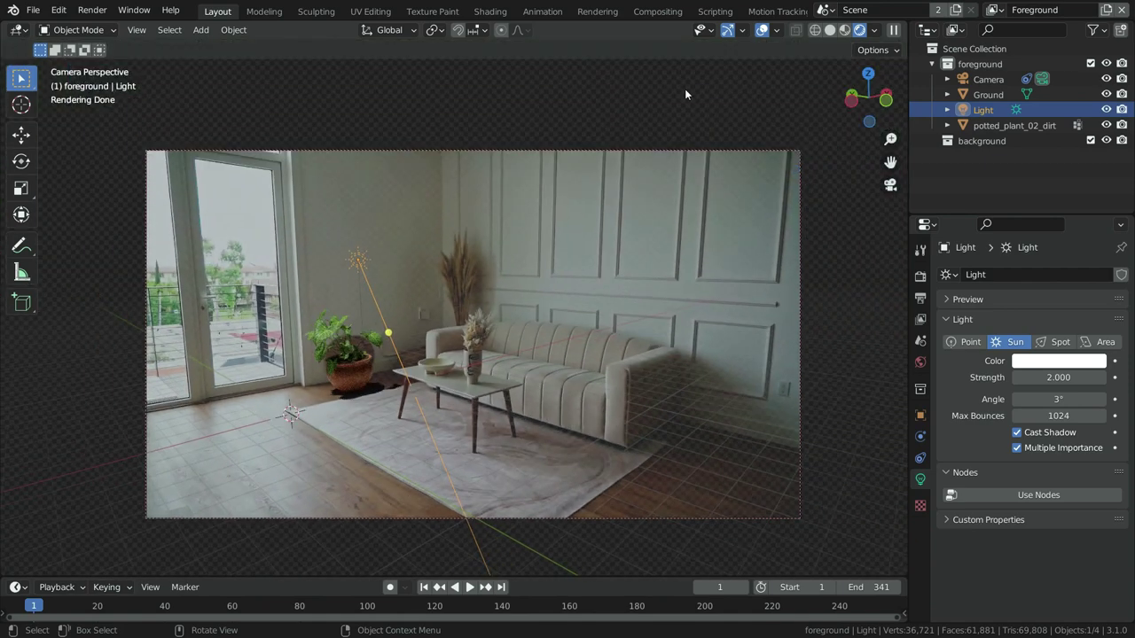
Step: Move the Ground plane back into the background collection
{"action": "left_click", "coordinate": [984, 94]}
{"action": "left_click_drag", "start_coordinate": [968, 91], "coordinate": [986, 142]}
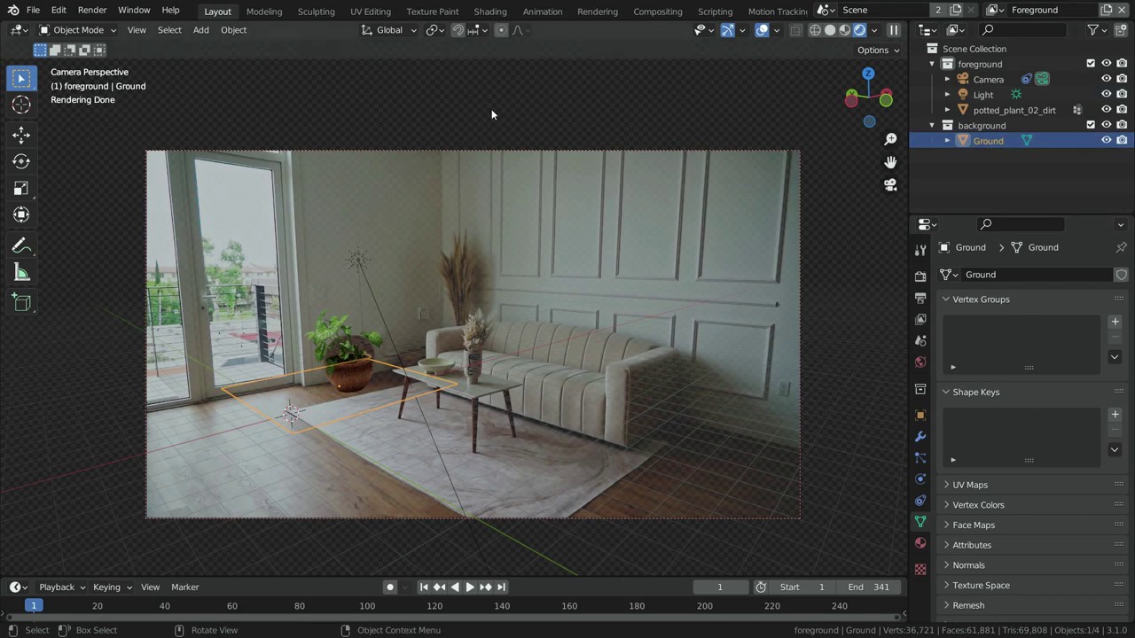
Step: Set the output resolution to 1280 × 720 px
{"action": "left_click", "coordinate": [920, 297]}
{"action": "left_click", "coordinate": [1073, 296]}
{"action": "type", "text": "1280"}
{"action": "key", "text": "Return"}
{"action": "left_click", "coordinate": [1088, 309]}
{"action": "type", "text": "720"}
{"action": "key", "text": "Return"}
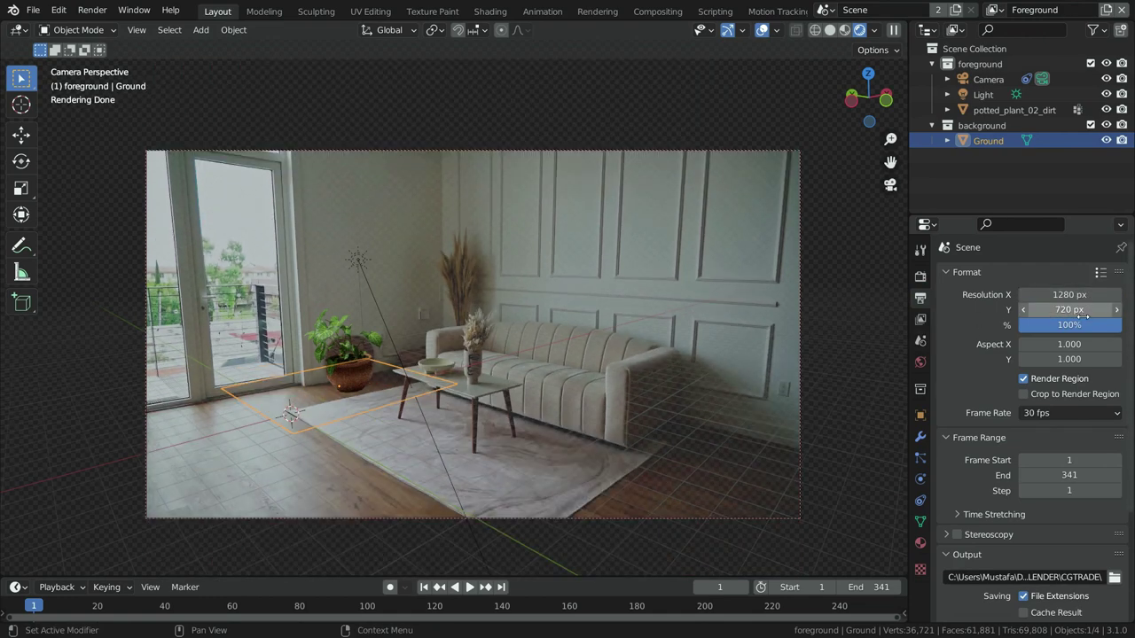
Step: Render frame 1 as a still image and inspect the plant and its shadow up close
{"action": "left_click", "coordinate": [92, 11]}
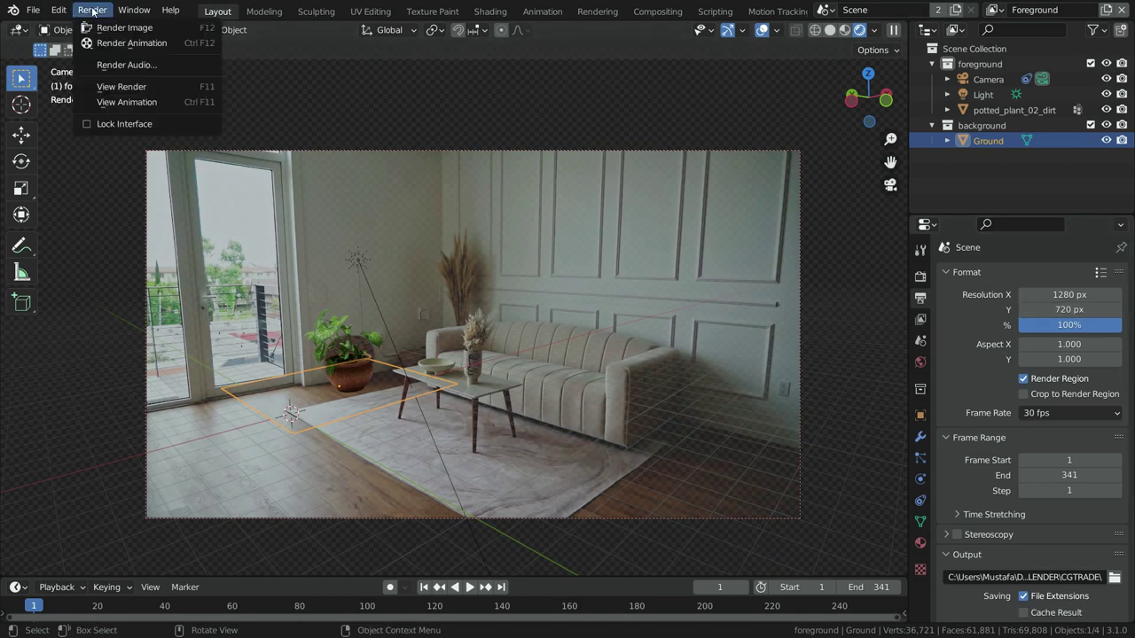
{"action": "left_click", "coordinate": [142, 28]}
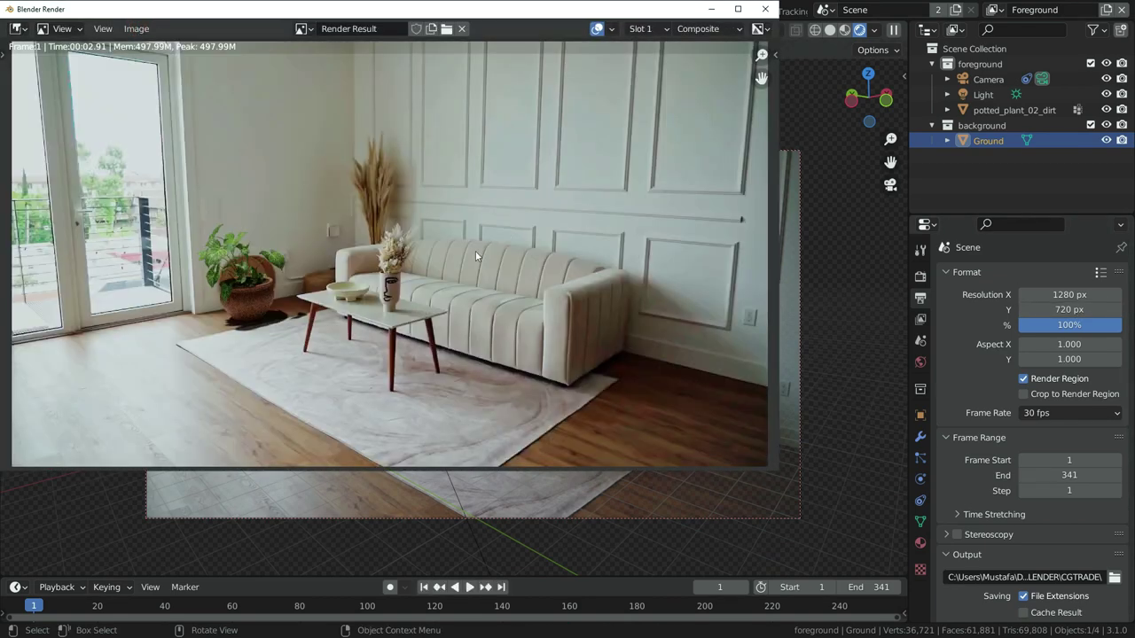
{"action": "scroll", "coordinate": [213, 285], "scroll_direction": "up", "scroll_amount": 5}
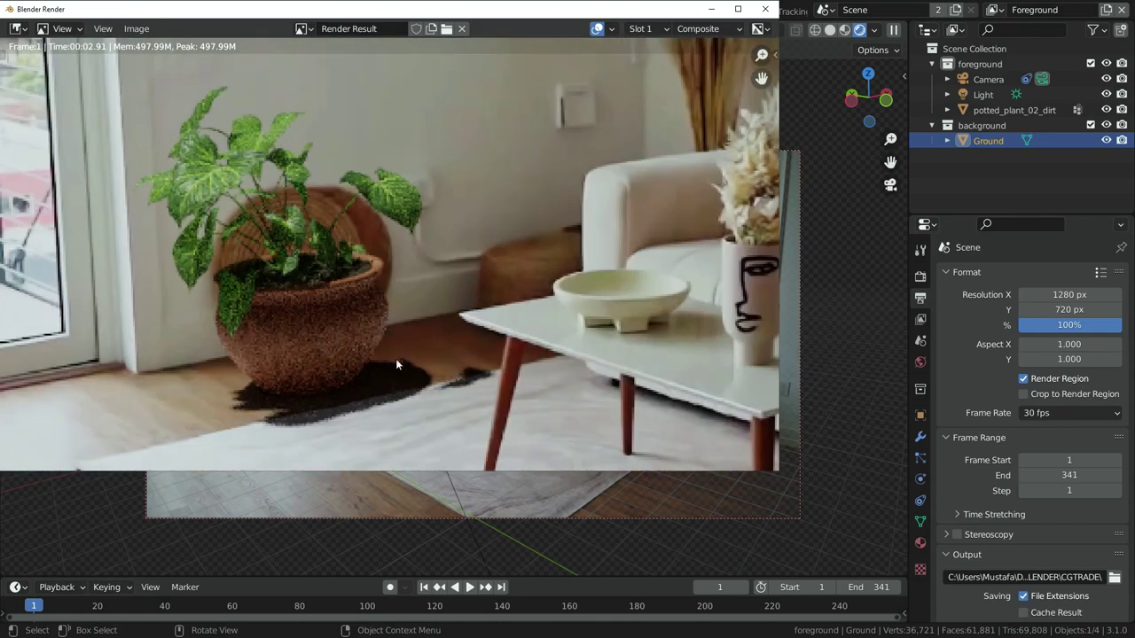
{"action": "left_click", "coordinate": [765, 9]}
Step: In the Compositing workspace, set the backdrop zoom to 2.02 and its first offset value to 70.1
{"action": "left_click", "coordinate": [658, 11]}
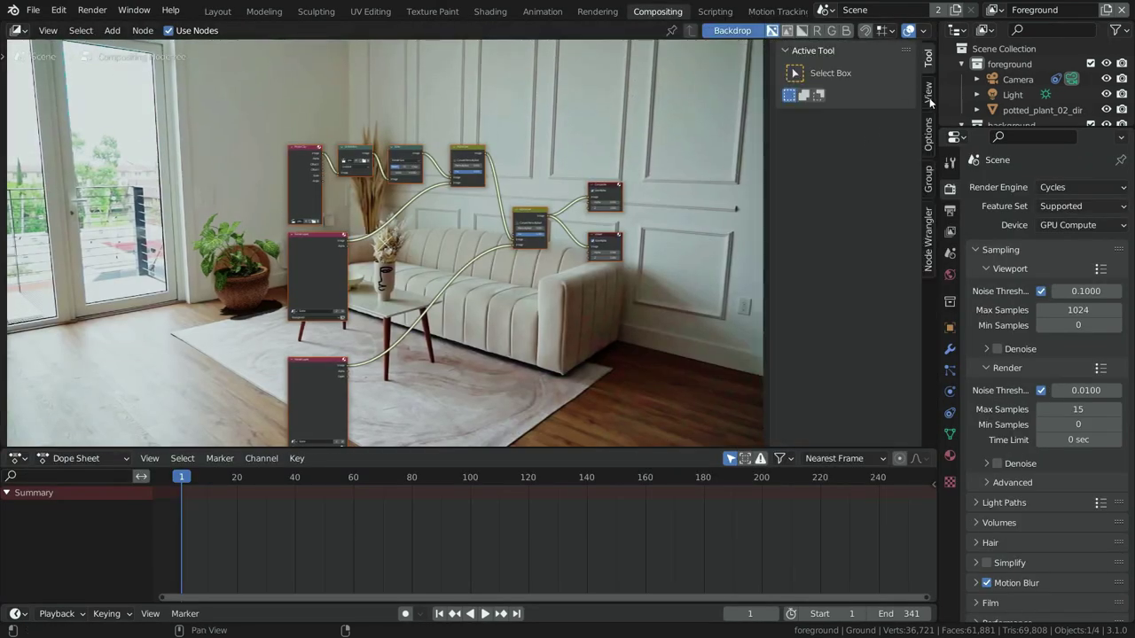
{"action": "left_click", "coordinate": [928, 92]}
{"action": "left_click_drag", "start_coordinate": [872, 89], "coordinate": [838, 101]}
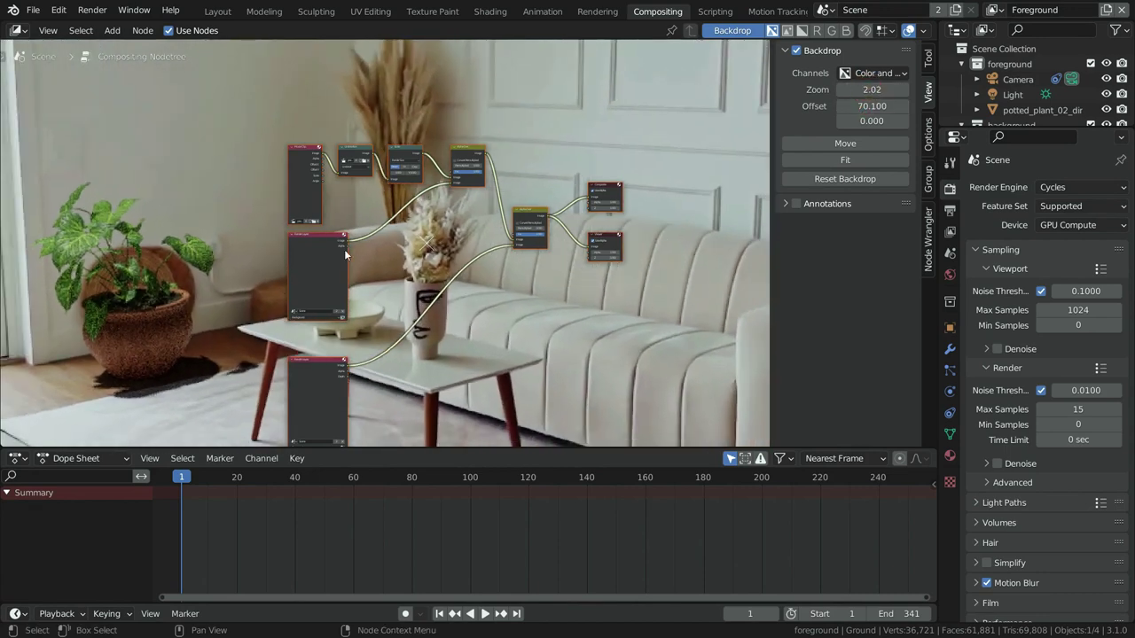
Step: Examine the compositor node tree, from the Movie Clip node to the Background and Foreground Render Layers nodes
{"action": "scroll", "coordinate": [378, 227], "scroll_direction": "up", "scroll_amount": 4}
{"action": "scroll", "coordinate": [381, 229], "scroll_direction": "down", "scroll_amount": 2}
{"action": "scroll", "coordinate": [366, 288], "scroll_direction": "up", "scroll_amount": 2}
{"action": "scroll", "coordinate": [350, 280], "scroll_direction": "down", "scroll_amount": 4}
{"action": "scroll", "coordinate": [344, 275], "scroll_direction": "up", "scroll_amount": 2}
{"action": "middle_click_drag", "start_coordinate": [408, 264], "coordinate": [406, 207]}
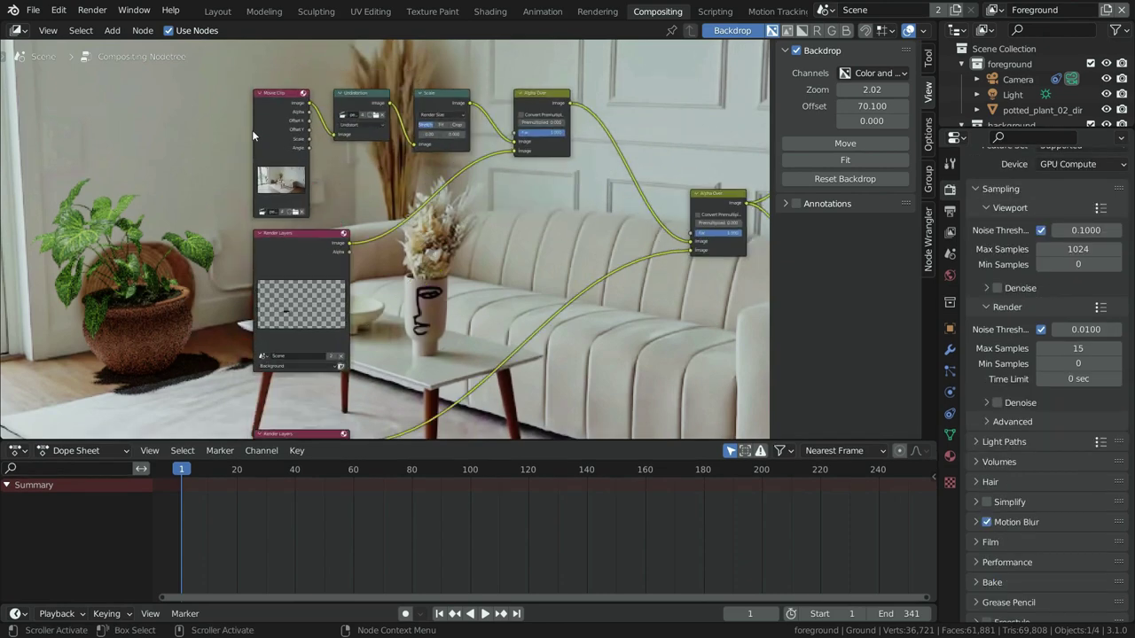
{"action": "scroll", "coordinate": [252, 129], "scroll_direction": "up", "scroll_amount": 2}
{"action": "left_click", "coordinate": [291, 132]}
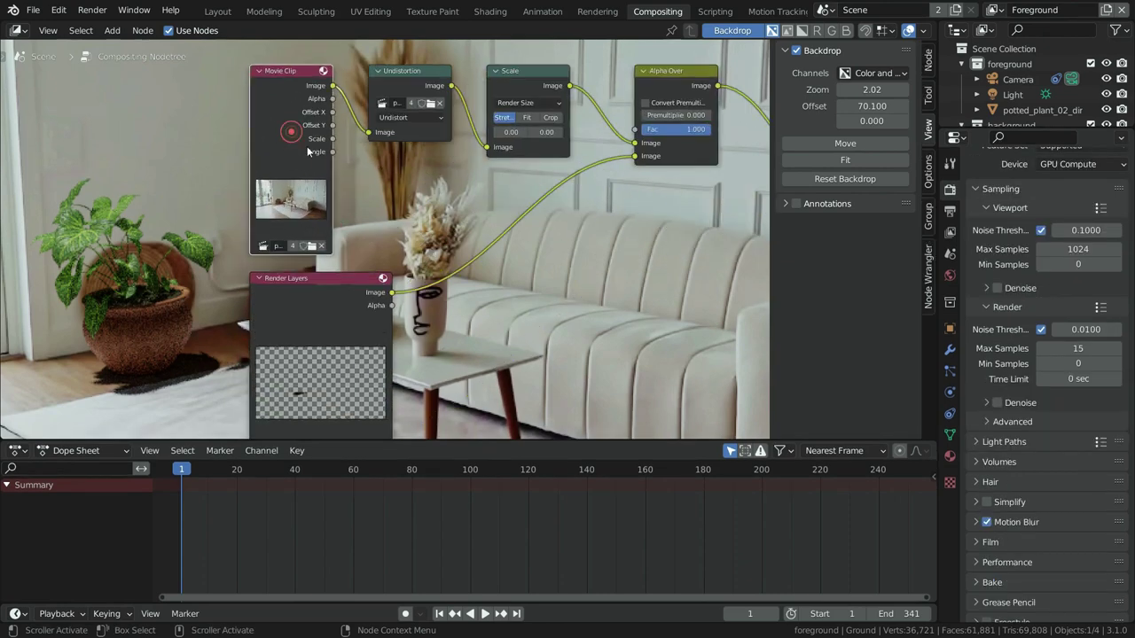
{"action": "scroll", "coordinate": [302, 164], "scroll_direction": "up", "scroll_amount": 1}
{"action": "scroll", "coordinate": [346, 167], "scroll_direction": "down", "scroll_amount": 3}
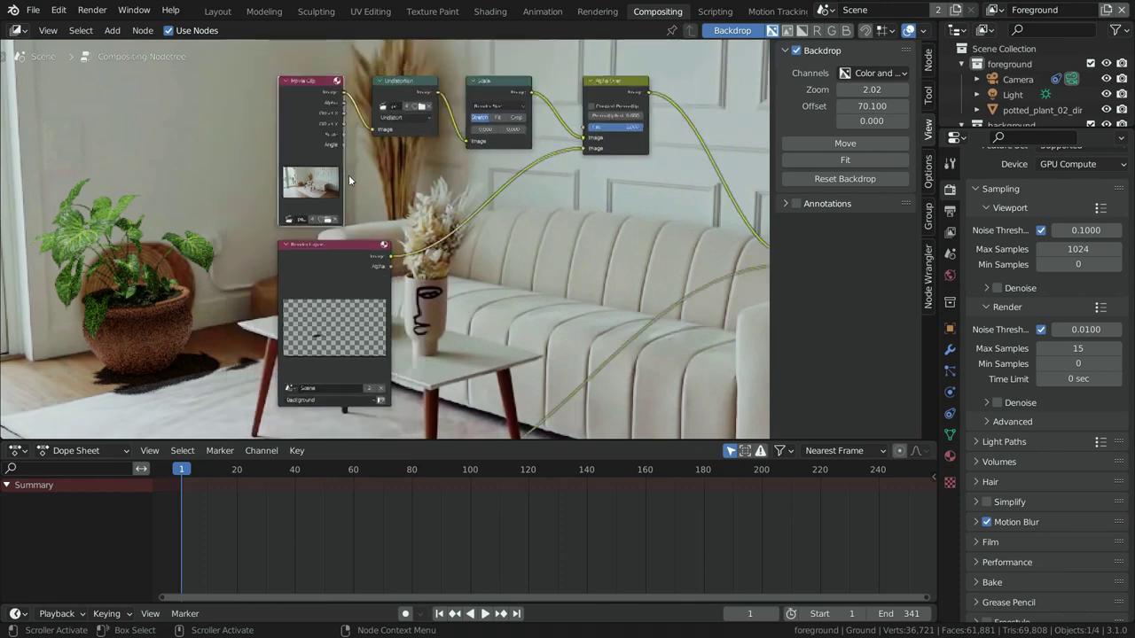
{"action": "scroll", "coordinate": [336, 305], "scroll_direction": "up", "scroll_amount": 4}
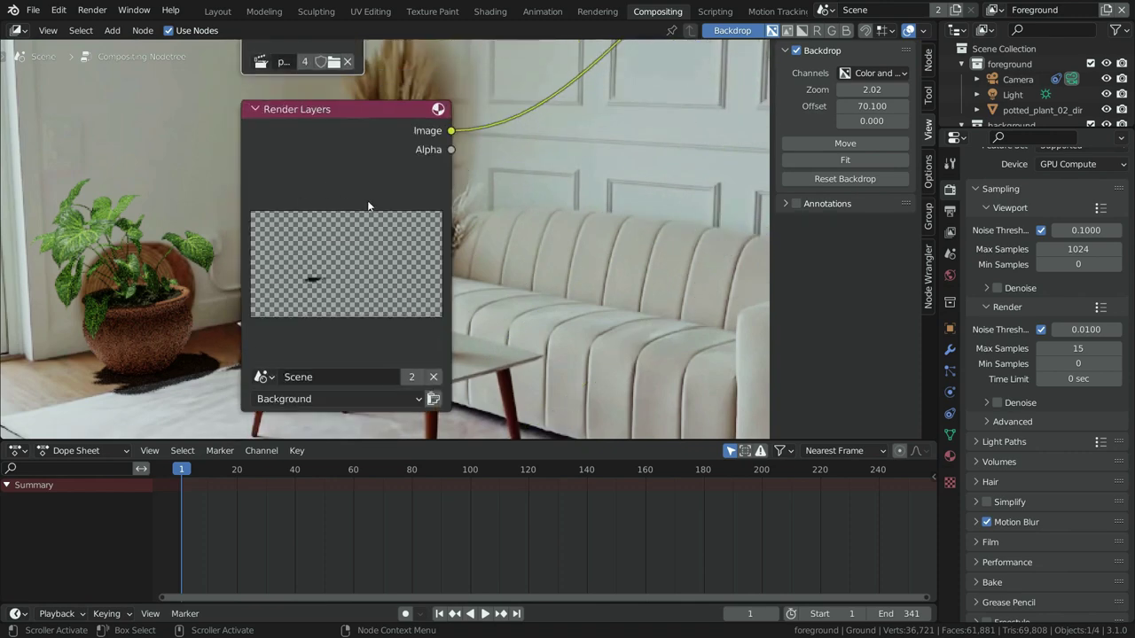
{"action": "scroll", "coordinate": [368, 207], "scroll_direction": "down", "scroll_amount": 6}
{"action": "scroll", "coordinate": [358, 383], "scroll_direction": "up", "scroll_amount": 6}
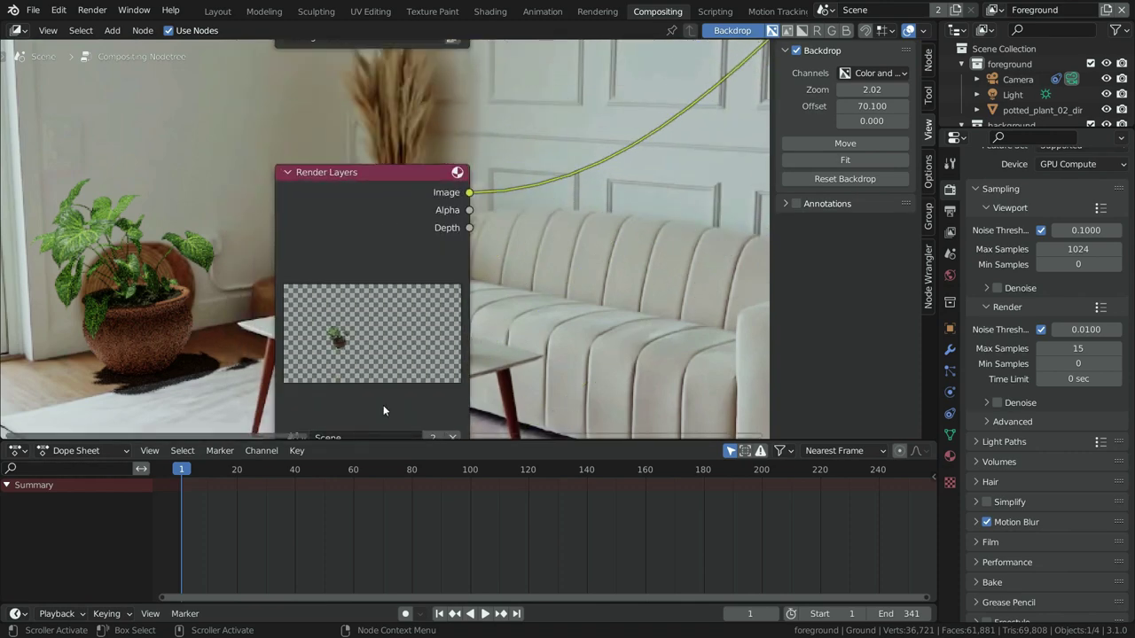
{"action": "scroll", "coordinate": [337, 351], "scroll_direction": "up", "scroll_amount": 2}
{"action": "scroll", "coordinate": [371, 353], "scroll_direction": "down", "scroll_amount": 6}
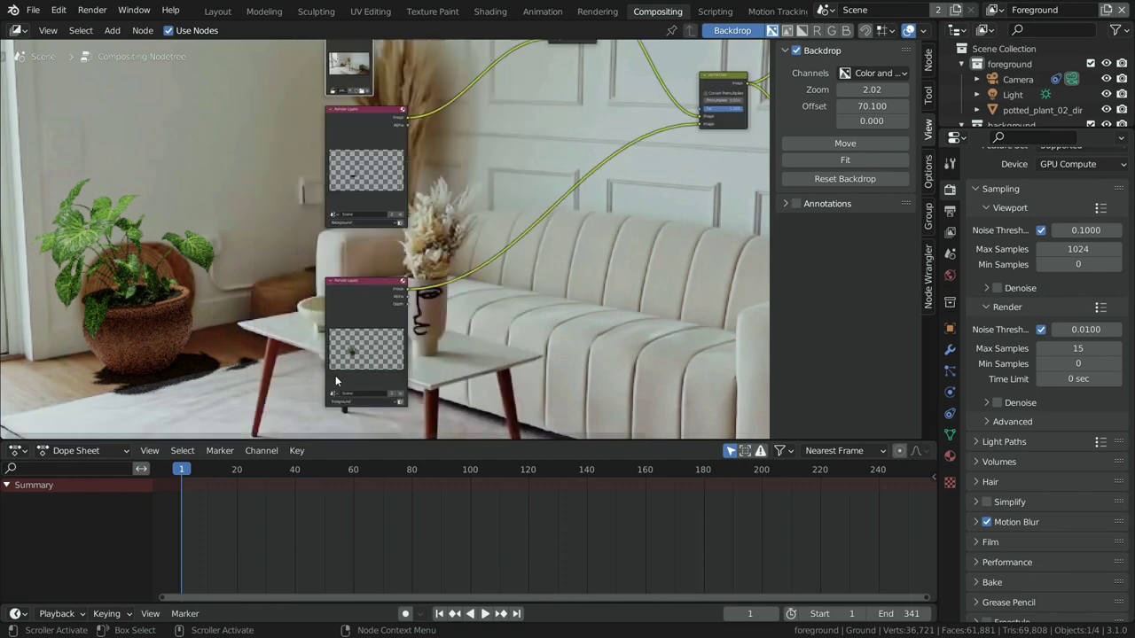
{"action": "scroll", "coordinate": [335, 381], "scroll_direction": "down", "scroll_amount": 4}
{"action": "scroll", "coordinate": [396, 265], "scroll_direction": "up", "scroll_amount": 2}
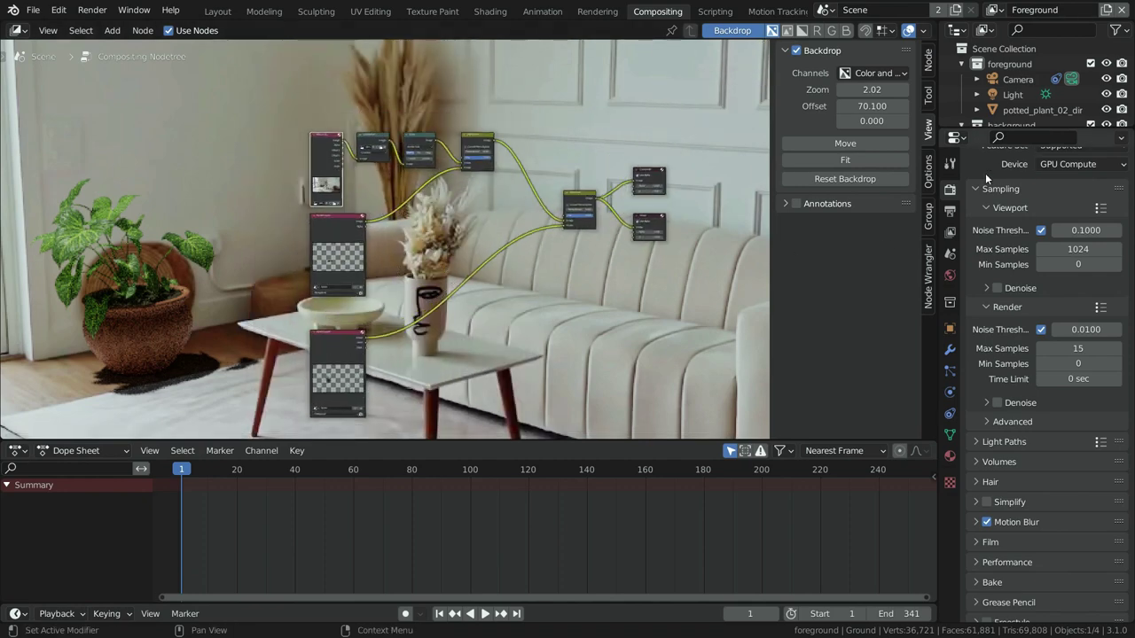
Step: Enable the Foreground view layer's Denoising Data pass and insert a Denoise node between its Render Layers node and the final Alpha Over
{"action": "left_click", "coordinate": [952, 232]}
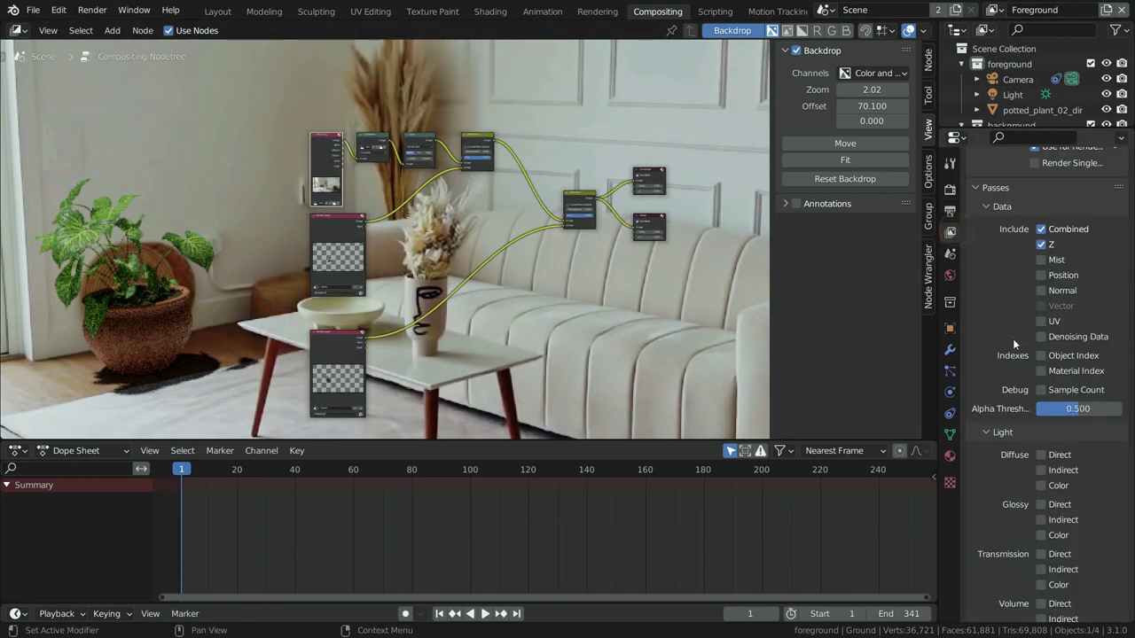
{"action": "left_click", "coordinate": [1042, 337]}
{"action": "scroll", "coordinate": [437, 363], "scroll_direction": "up", "scroll_amount": 2}
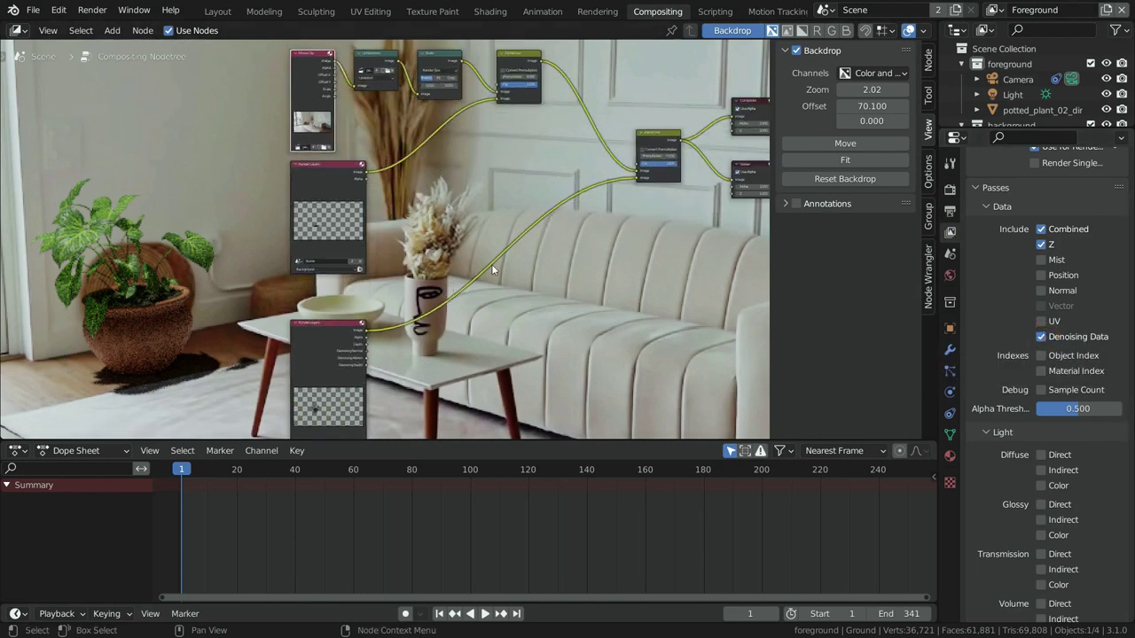
{"action": "key", "text": "shift+a"}
{"action": "left_click", "coordinate": [545, 296]}
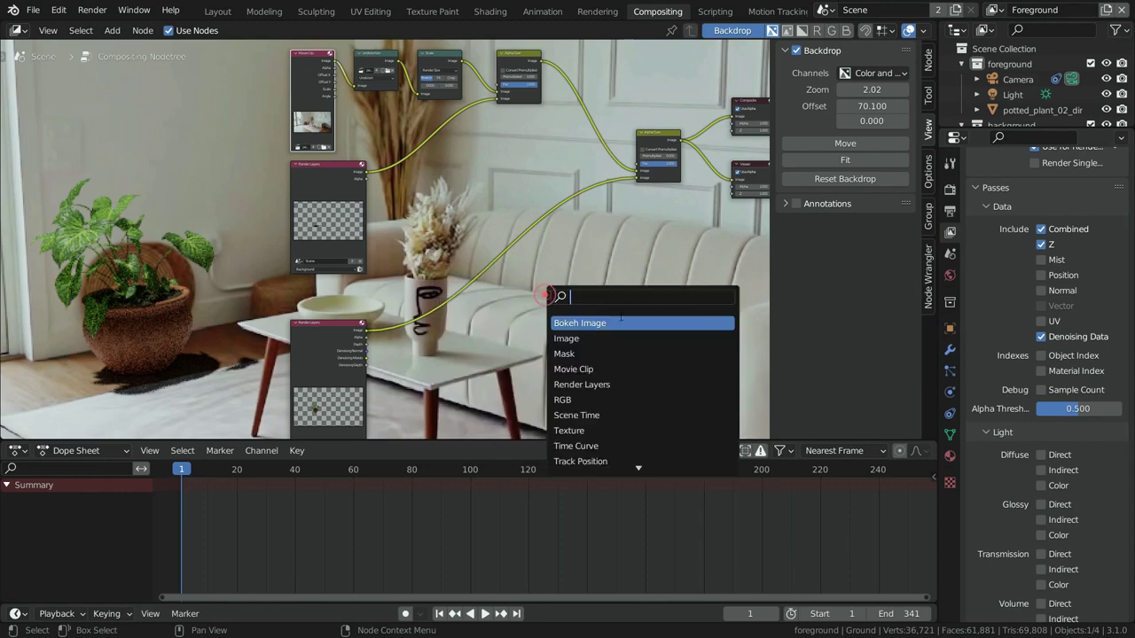
{"action": "type", "text": "denois"}
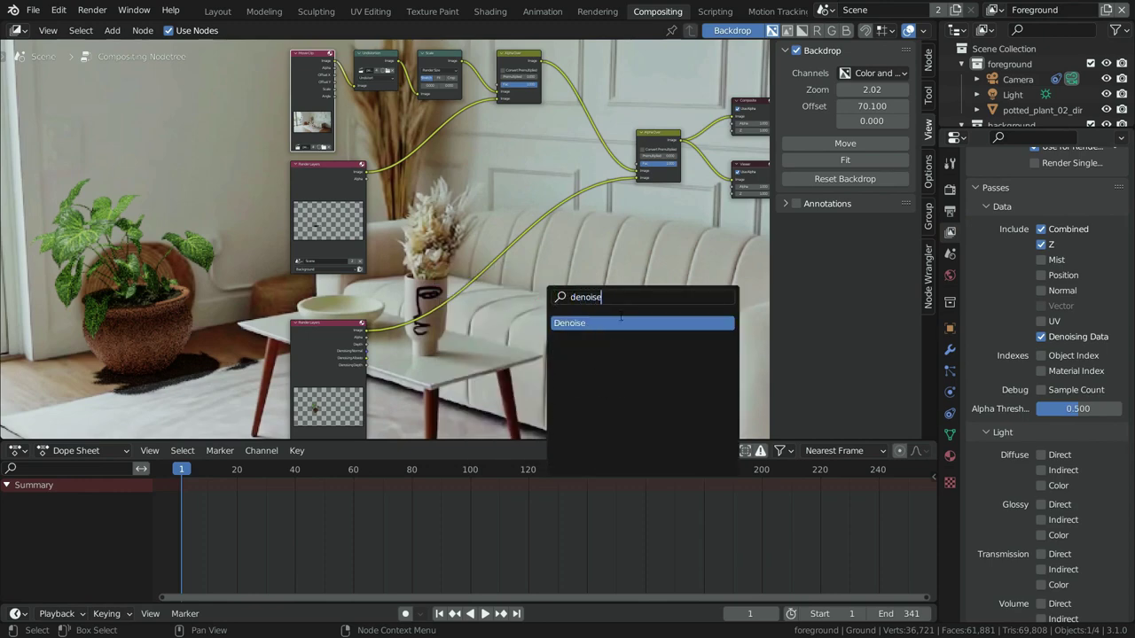
{"action": "type", "text": "e"}
{"action": "left_click", "coordinate": [609, 323]}
{"action": "left_click", "coordinate": [532, 299]}
Step: Connect the foreground layer's Denoising Normal and Denoising Albedo outputs to the Denoise node's Normal and Albedo inputs
{"action": "scroll", "coordinate": [436, 378], "scroll_direction": "up", "scroll_amount": 2}
{"action": "scroll", "coordinate": [389, 401], "scroll_direction": "up", "scroll_amount": 2}
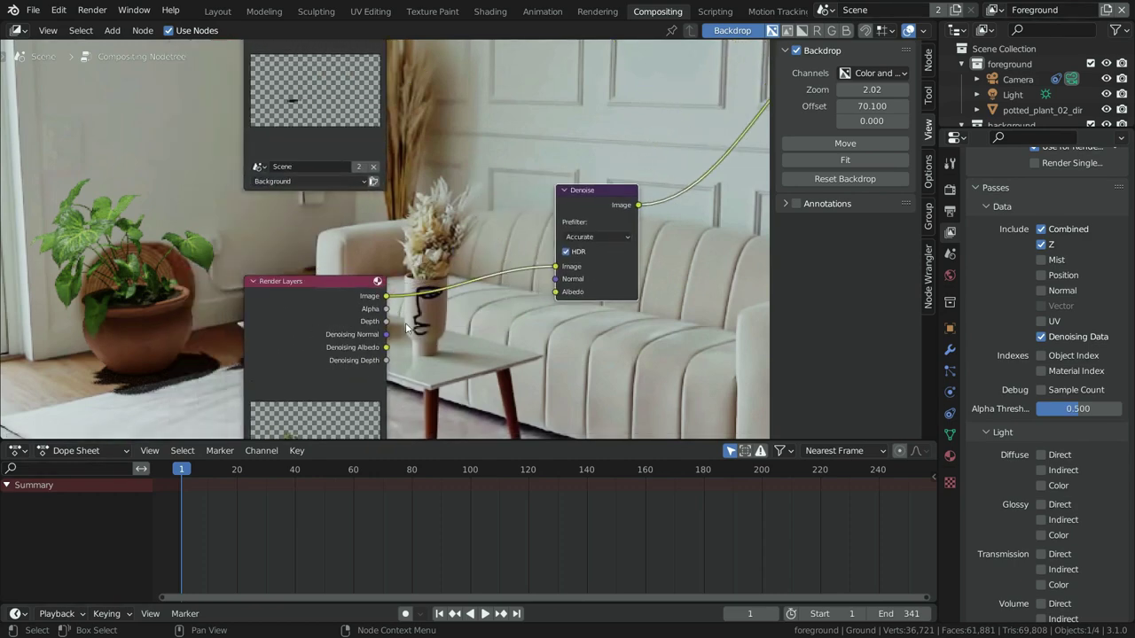
{"action": "left_click_drag", "start_coordinate": [539, 281], "coordinate": [543, 280]}
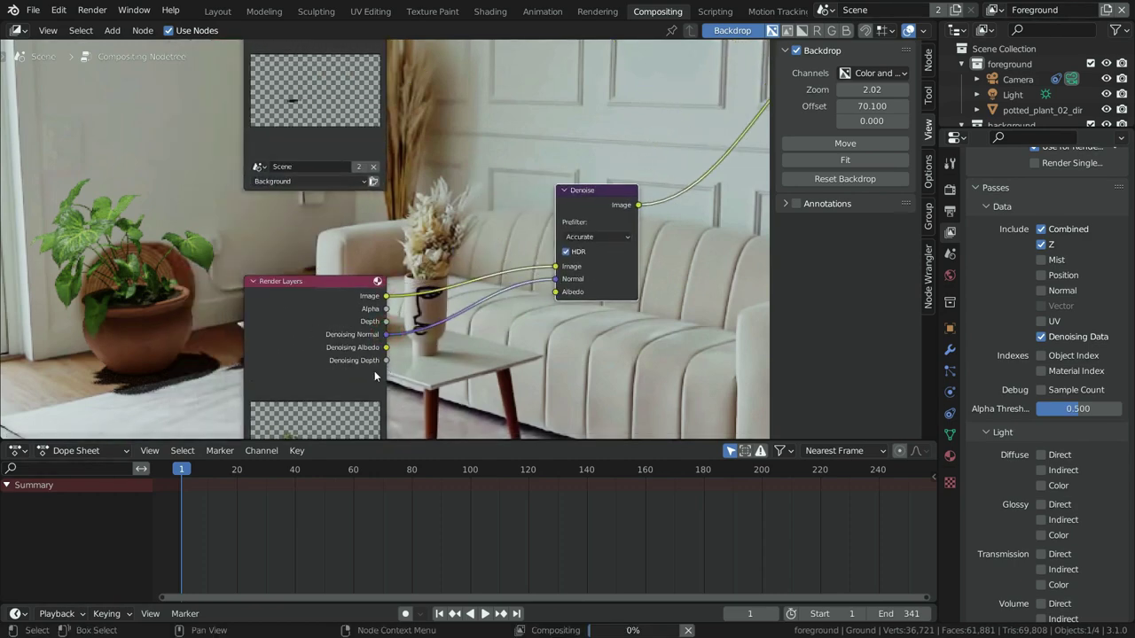
{"action": "left_click_drag", "start_coordinate": [386, 347], "coordinate": [555, 292]}
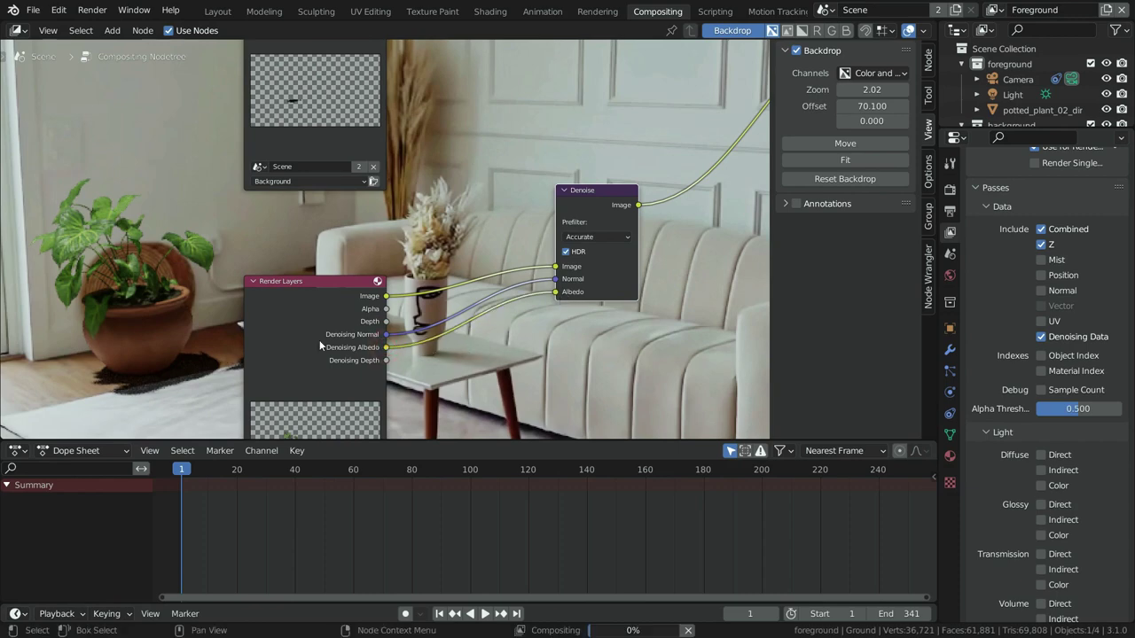
Step: Duplicate the Denoise node and insert the copy on the link between the two Alpha Over nodes
{"action": "scroll", "coordinate": [287, 346], "scroll_direction": "down", "scroll_amount": 4}
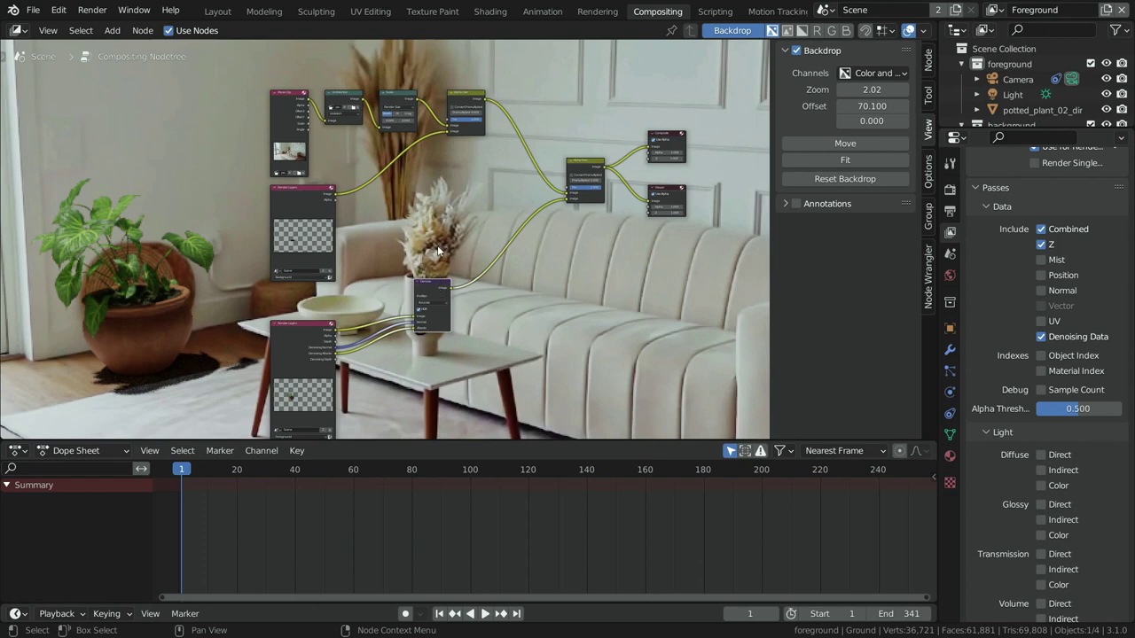
{"action": "key", "text": "shift+d"}
{"action": "left_click", "coordinate": [527, 100]}
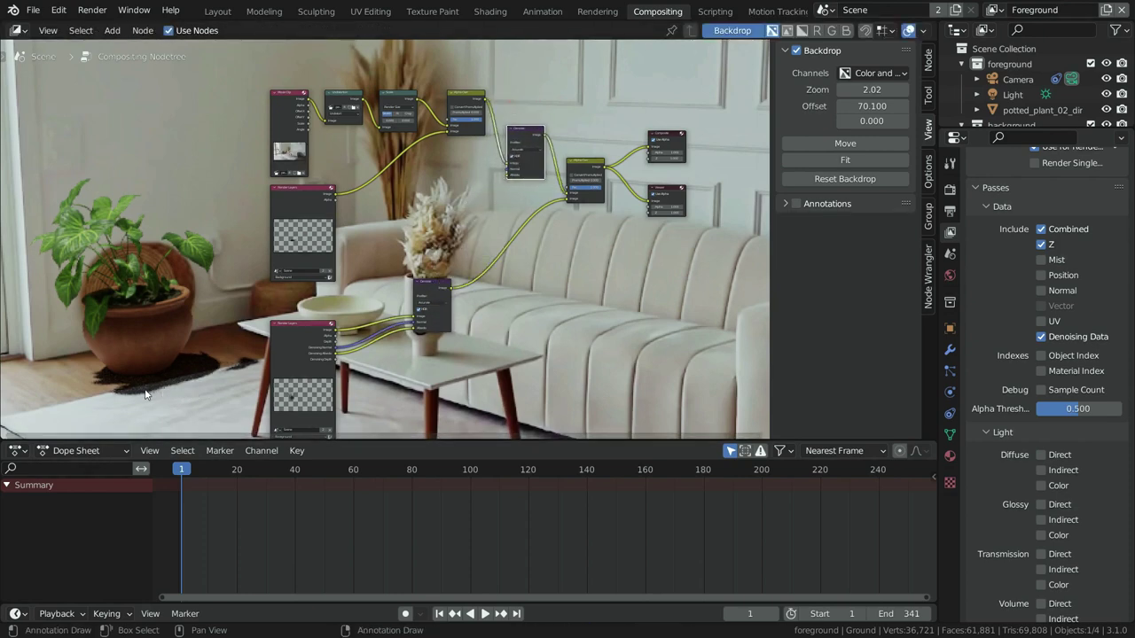
Step: Set the Fac of the Alpha Over node that blends the background shadow layer over the footage to 0.7
{"action": "scroll", "coordinate": [554, 179], "scroll_direction": "down", "scroll_amount": 1}
{"action": "scroll", "coordinate": [554, 174], "scroll_direction": "up", "scroll_amount": 4}
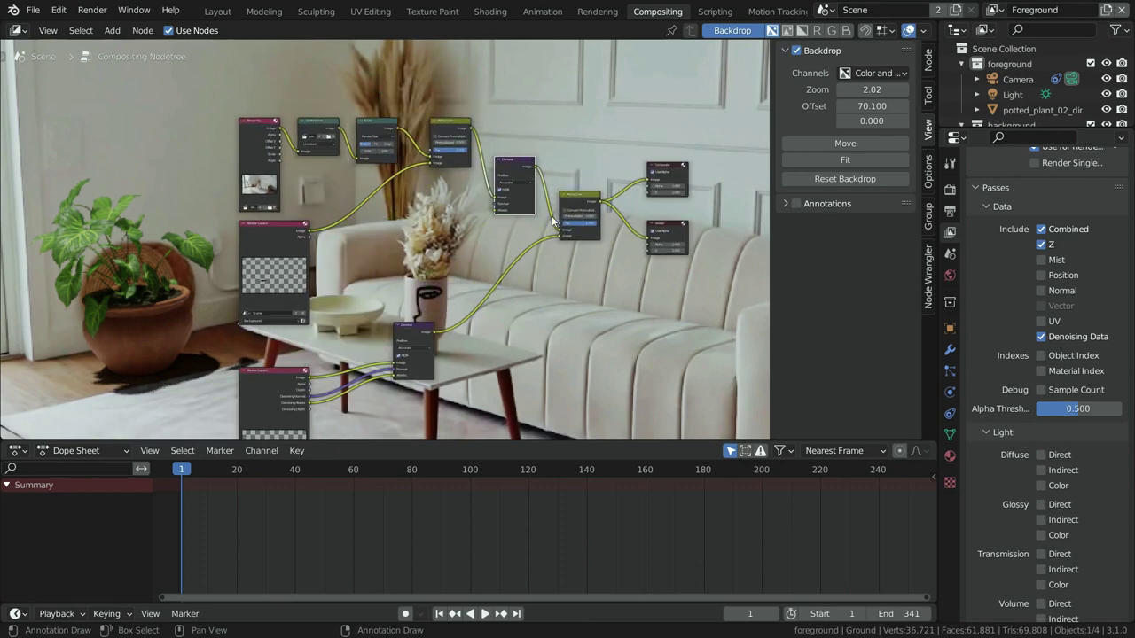
{"action": "middle_click_drag", "start_coordinate": [524, 213], "coordinate": [595, 229]}
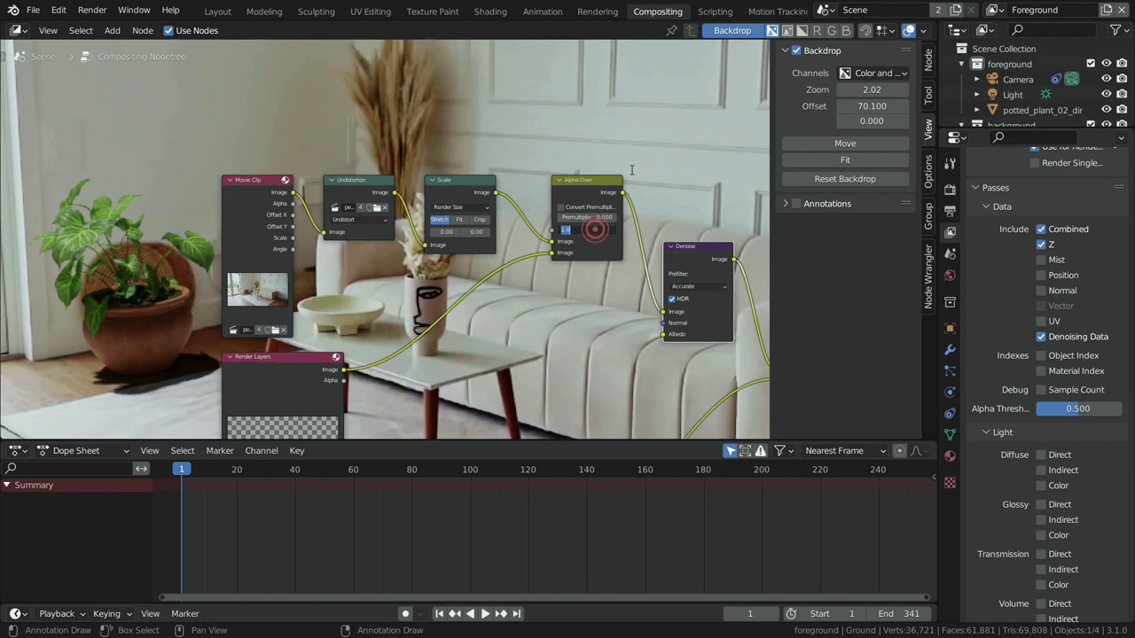
{"action": "key", "text": "Return"}
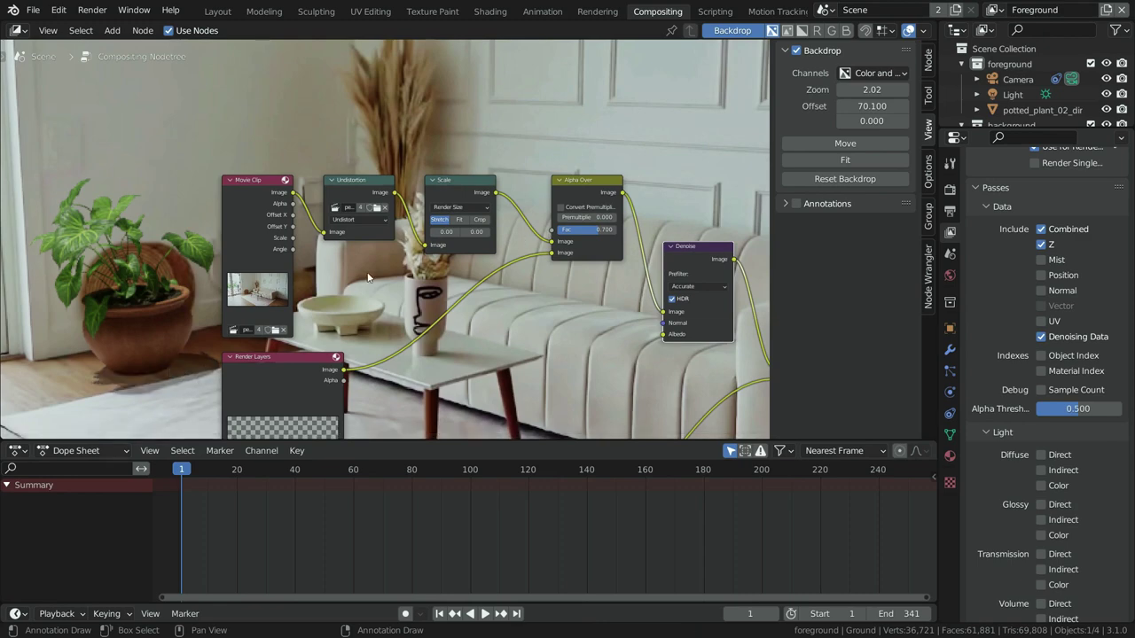
{"action": "scroll", "coordinate": [237, 396], "scroll_direction": "down", "scroll_amount": 2}
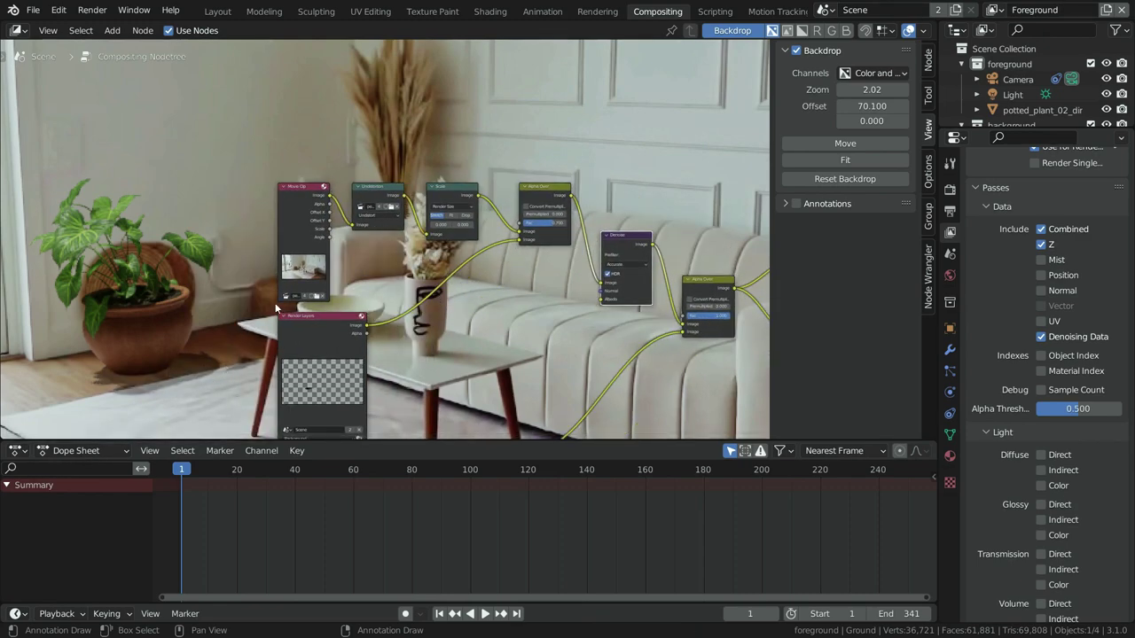
{"action": "scroll", "coordinate": [275, 302], "scroll_direction": "down", "scroll_amount": 1}
{"action": "middle_click_drag", "start_coordinate": [431, 332], "coordinate": [430, 277]}
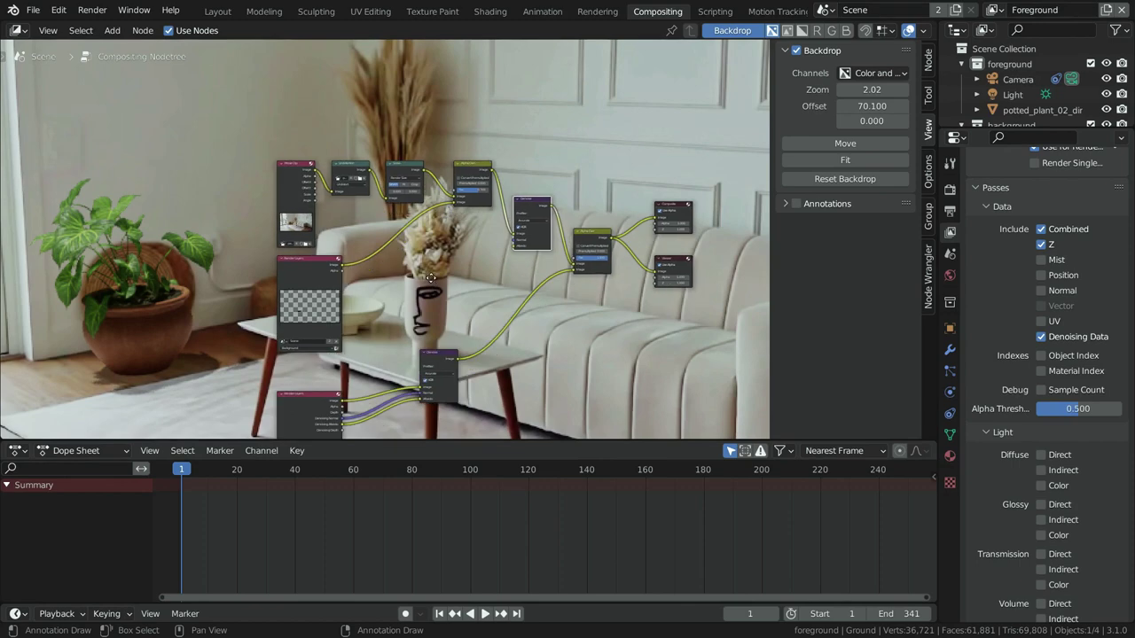
Step: Set the render output folder to the Desktop
{"action": "left_click", "coordinate": [949, 210]}
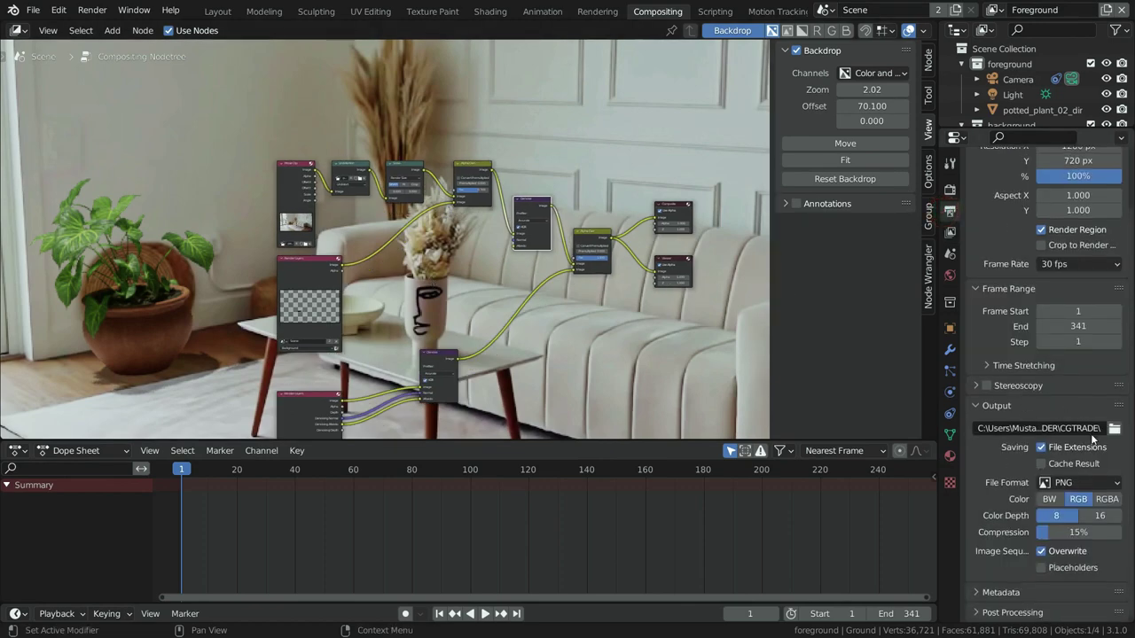
{"action": "left_click", "coordinate": [1114, 429]}
{"action": "left_click", "coordinate": [377, 241]}
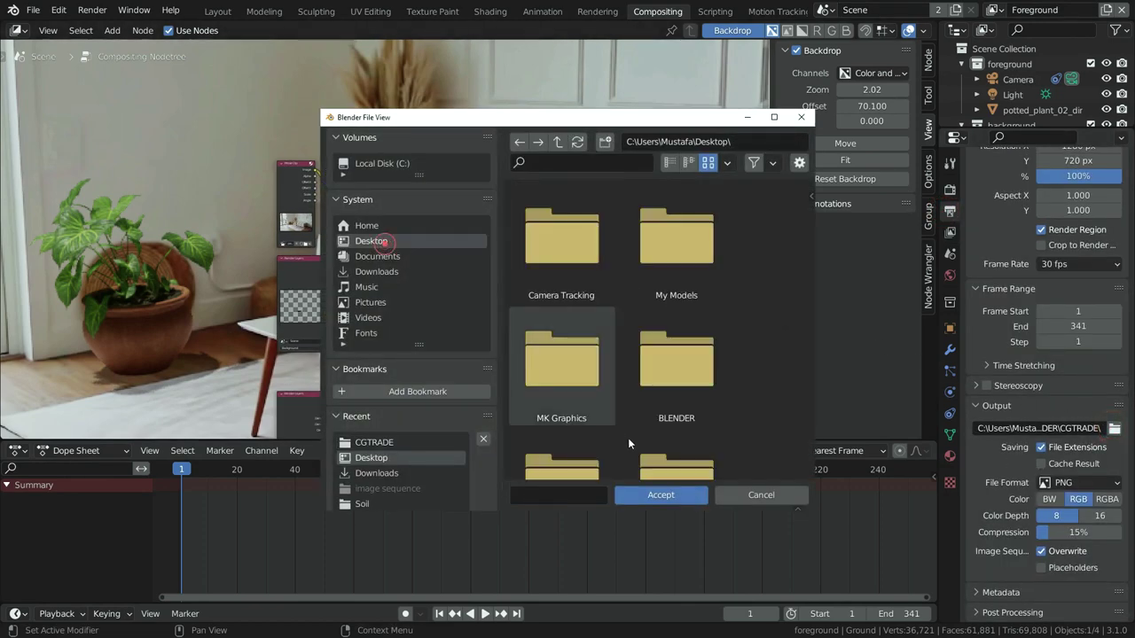
{"action": "left_click", "coordinate": [659, 495]}
Step: Set the output file format to FFmpeg Video with an MPEG-4 container
{"action": "left_click", "coordinate": [1086, 483]}
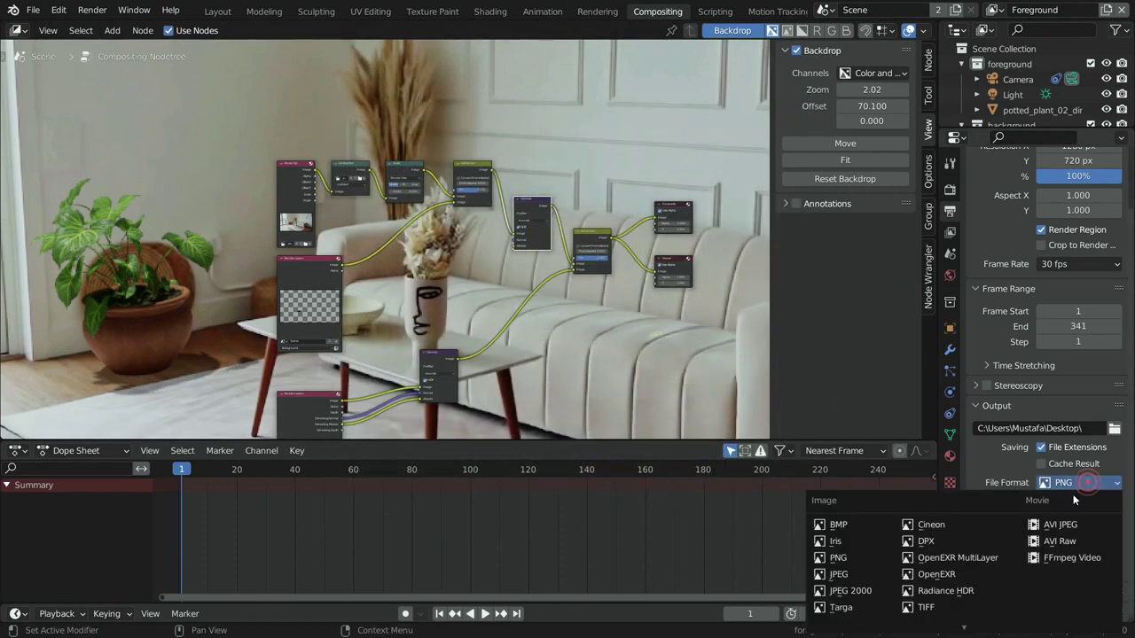
{"action": "left_click", "coordinate": [1072, 558]}
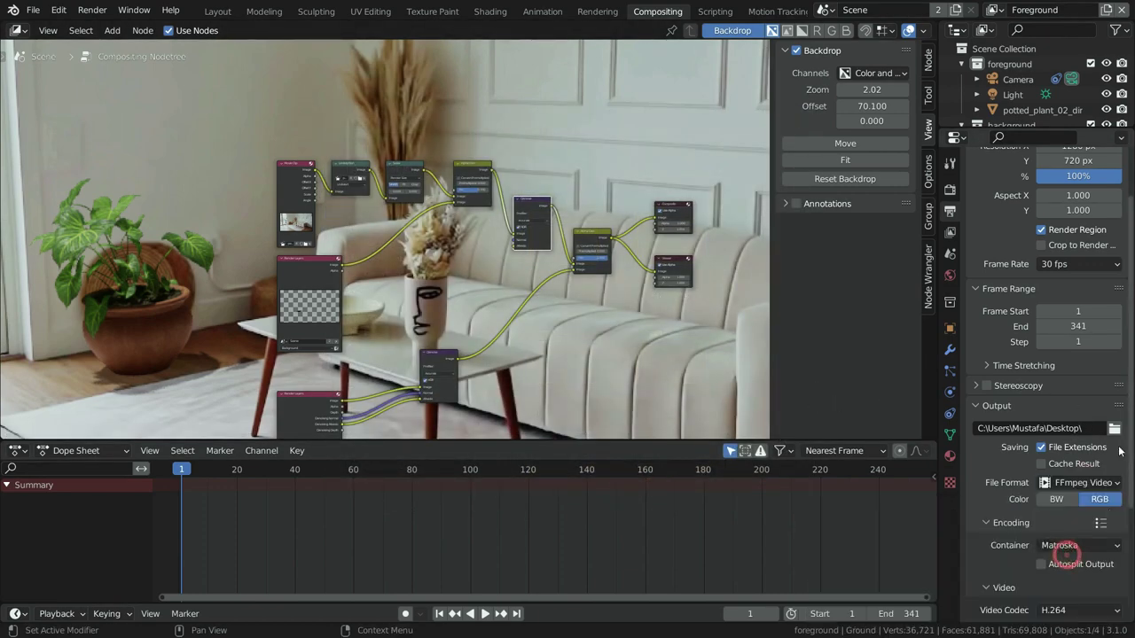
{"action": "left_click", "coordinate": [1063, 546]}
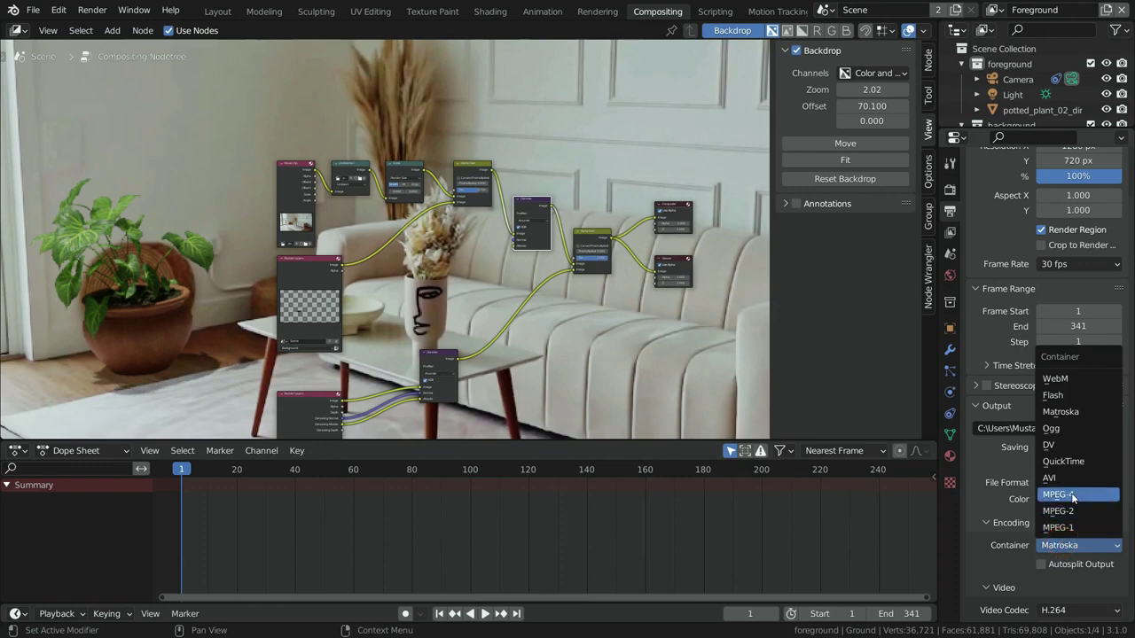
{"action": "left_click", "coordinate": [1073, 500]}
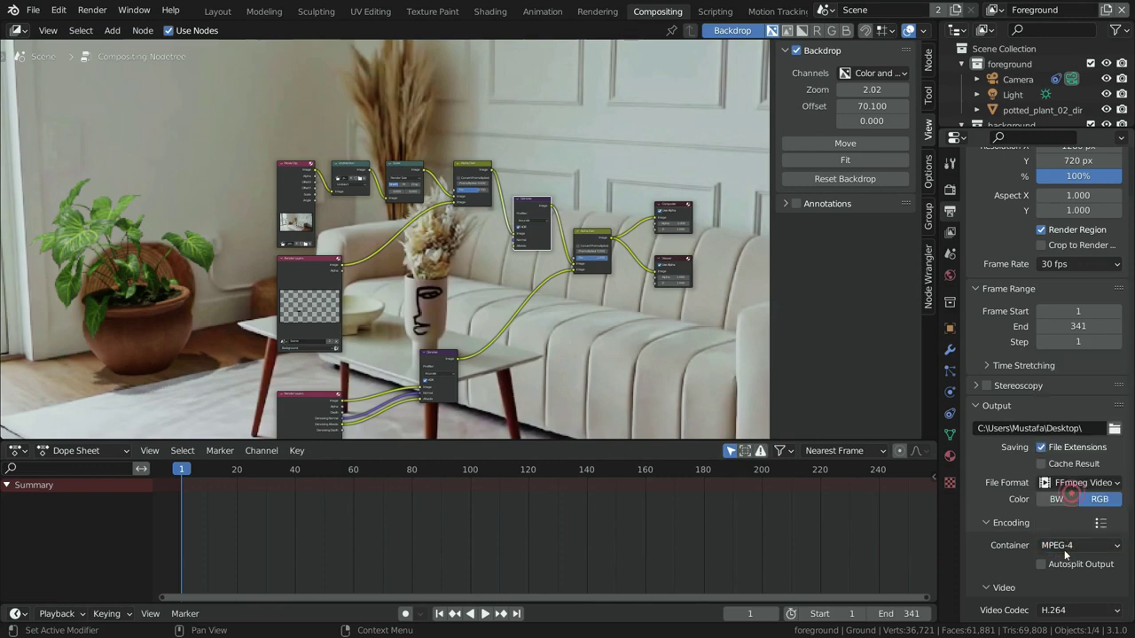
Step: Start rendering the full animation
{"action": "left_click", "coordinate": [91, 10]}
{"action": "left_click", "coordinate": [115, 46]}
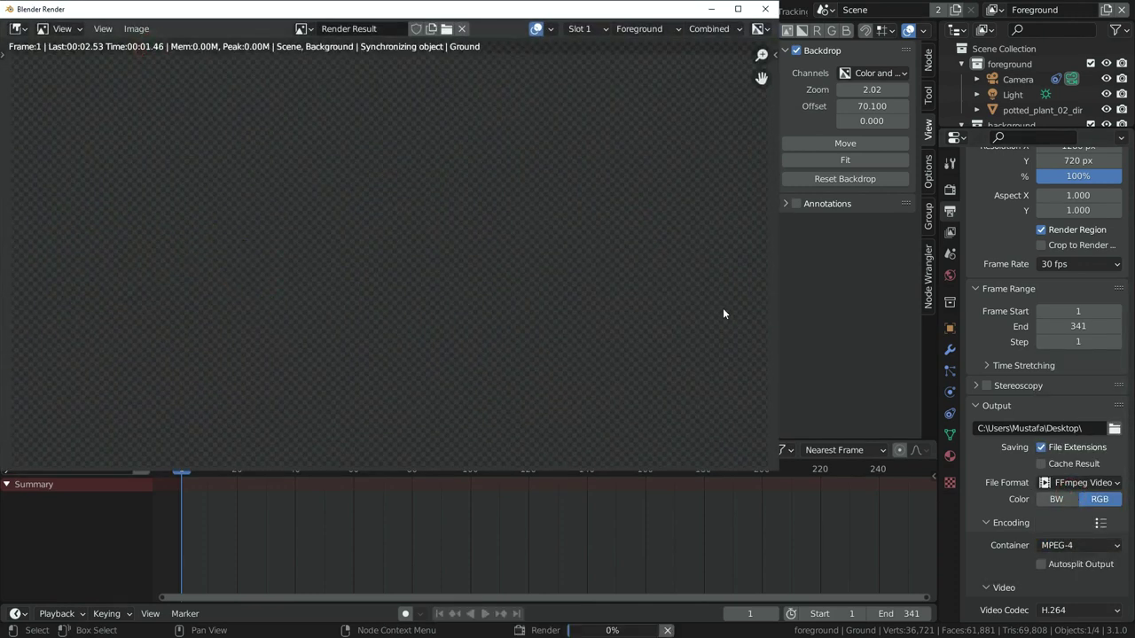